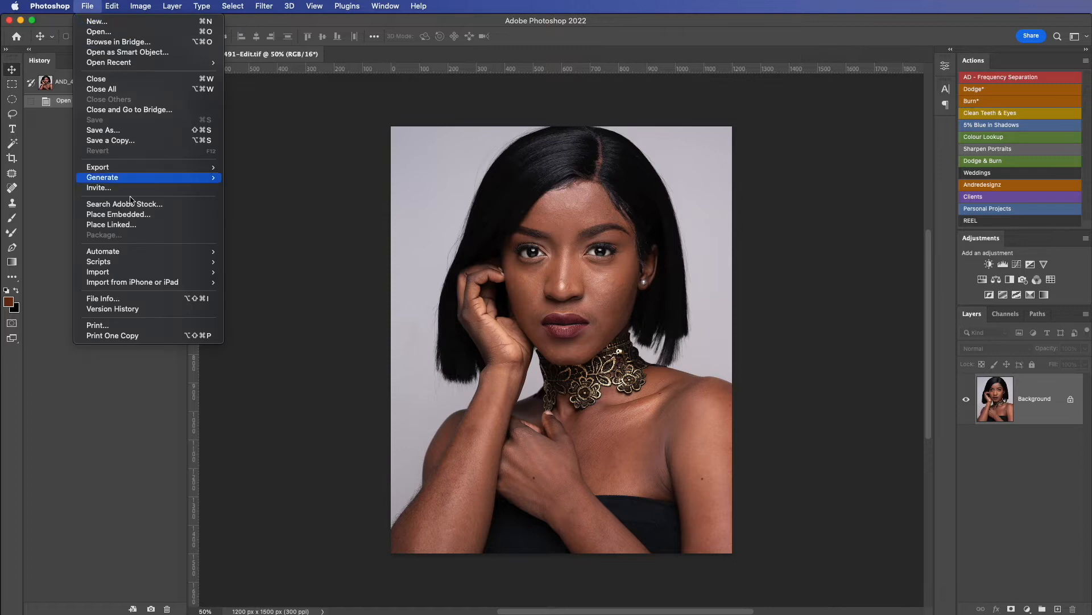
Step: Review the photo's camera data in File Info, moving the dialog off the face, and close it
left_click(143, 298)
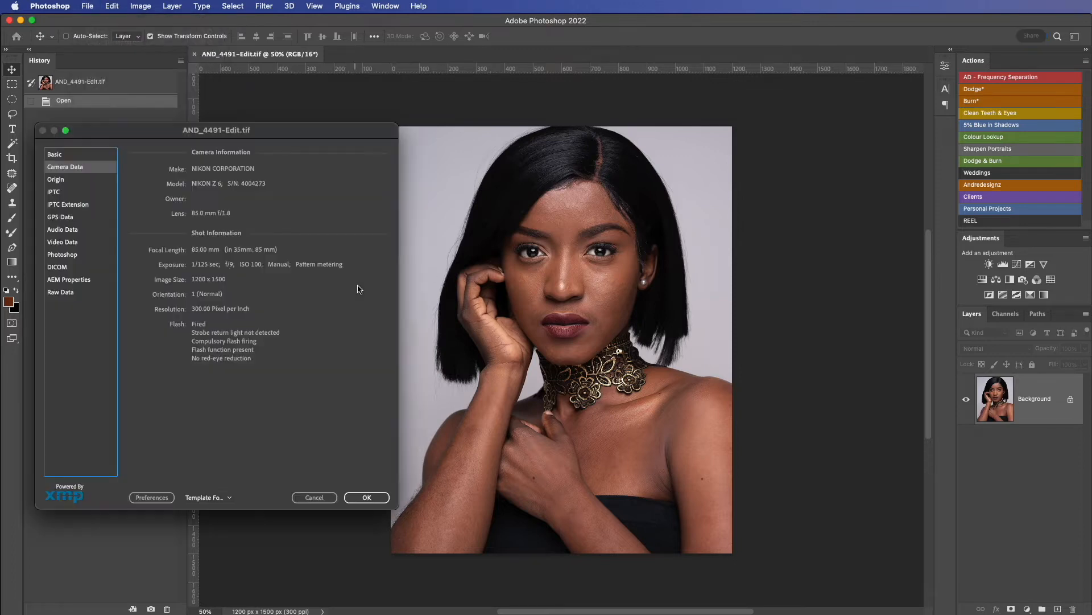
left_click_drag(169, 137, 486, 165)
left_click_drag(580, 180, 821, 144)
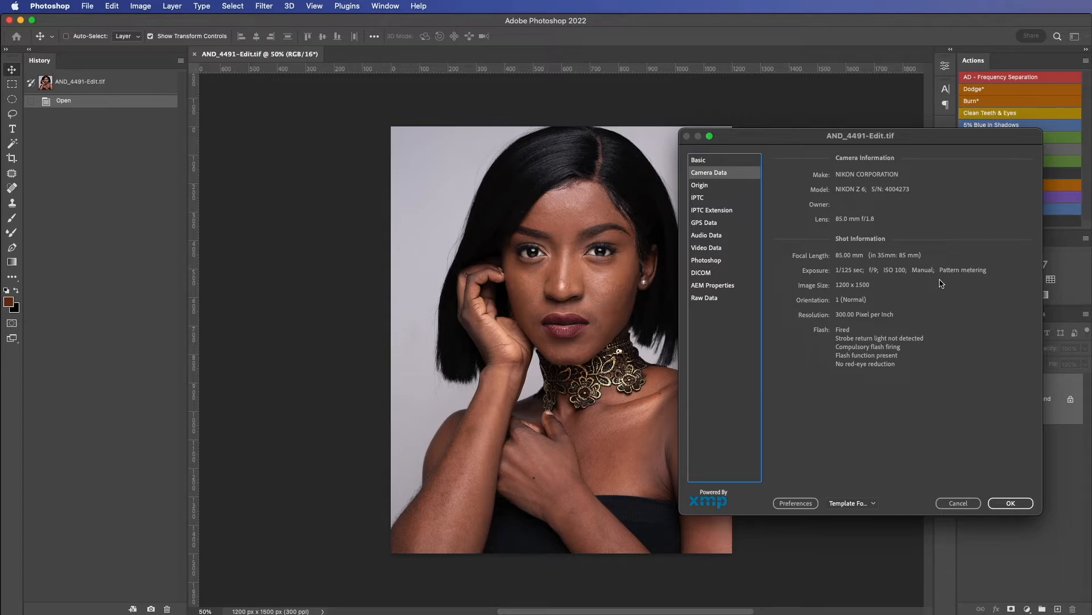
left_click(959, 503)
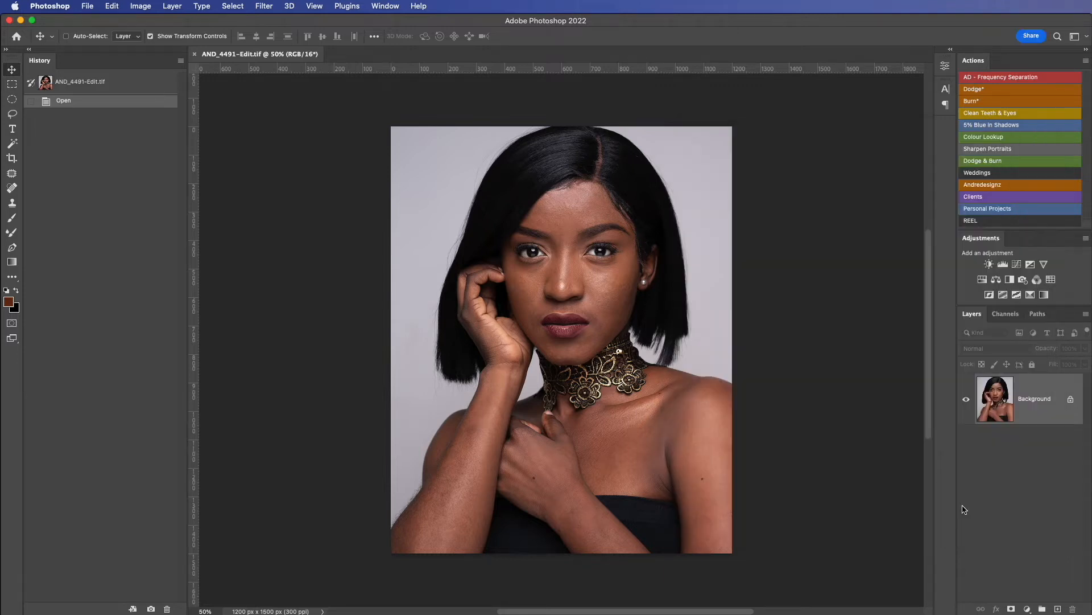
Step: Examine the portrait's facial skin up close and the photo as a whole
scroll(565, 234, "up", 2)
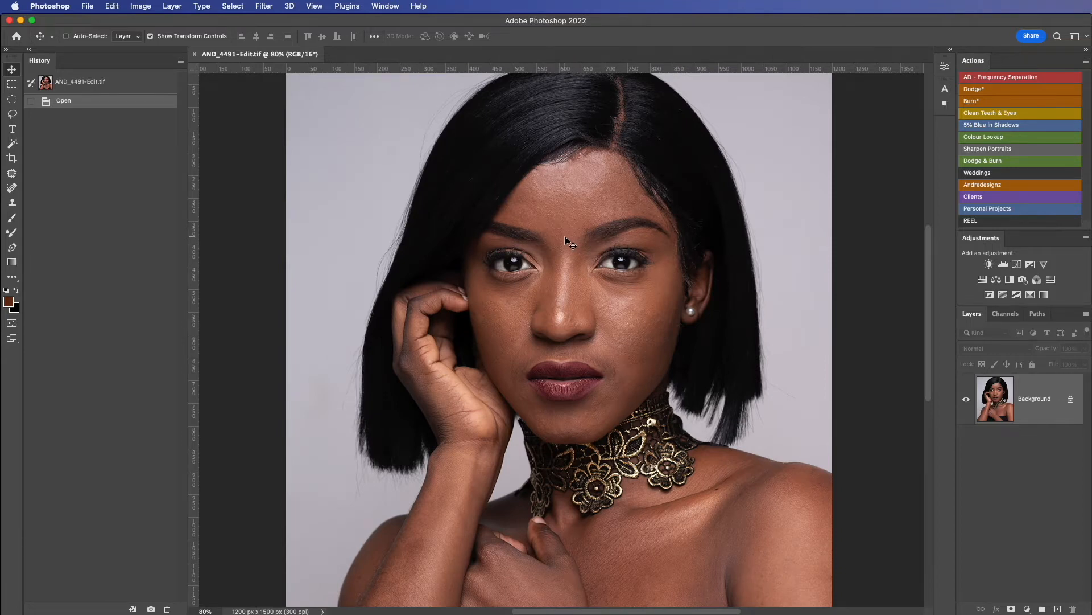
scroll(565, 235, "up", 3)
scroll(565, 235, "down", 3)
scroll(620, 254, "up", 3)
scroll(621, 254, "down", 3)
scroll(620, 255, "down", 4)
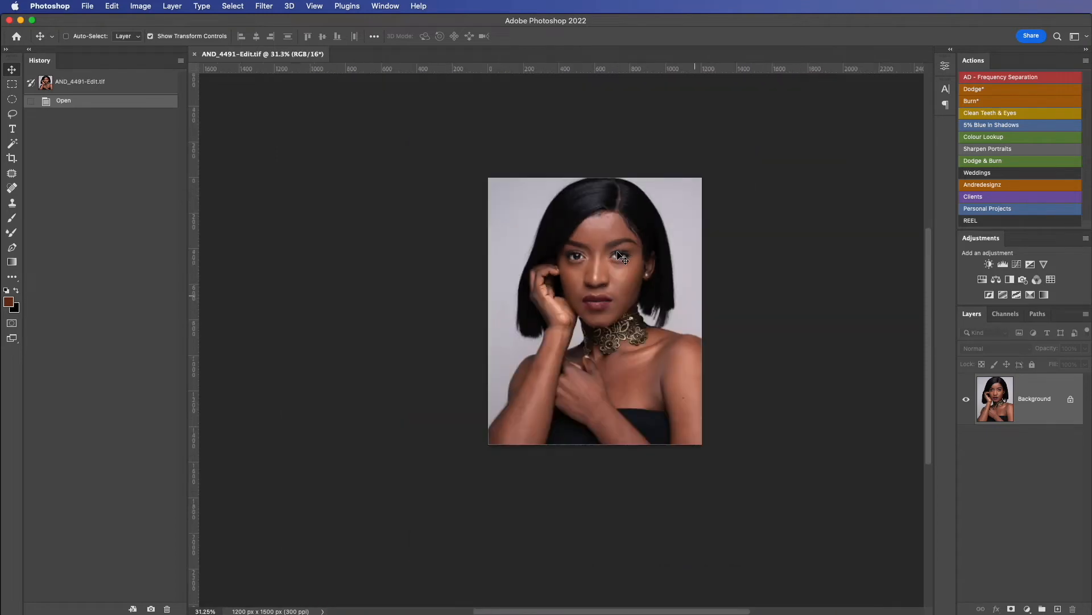
scroll(620, 256, "up", 2)
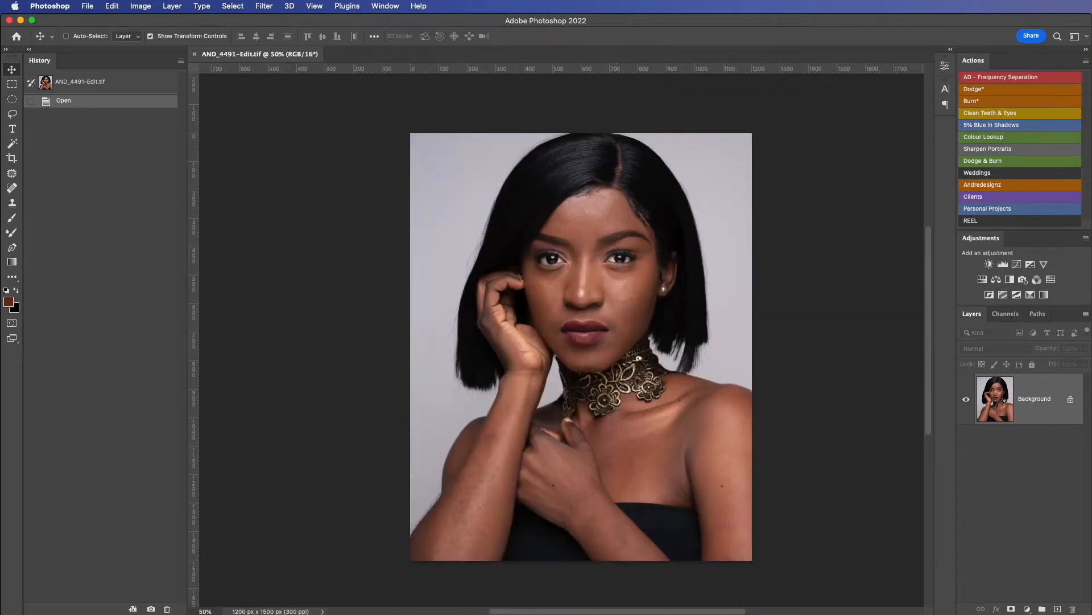
Step: Switch to Safari, look through the Downloads page of andredesignz.com, and return to Photoshop
key("super+Tab")
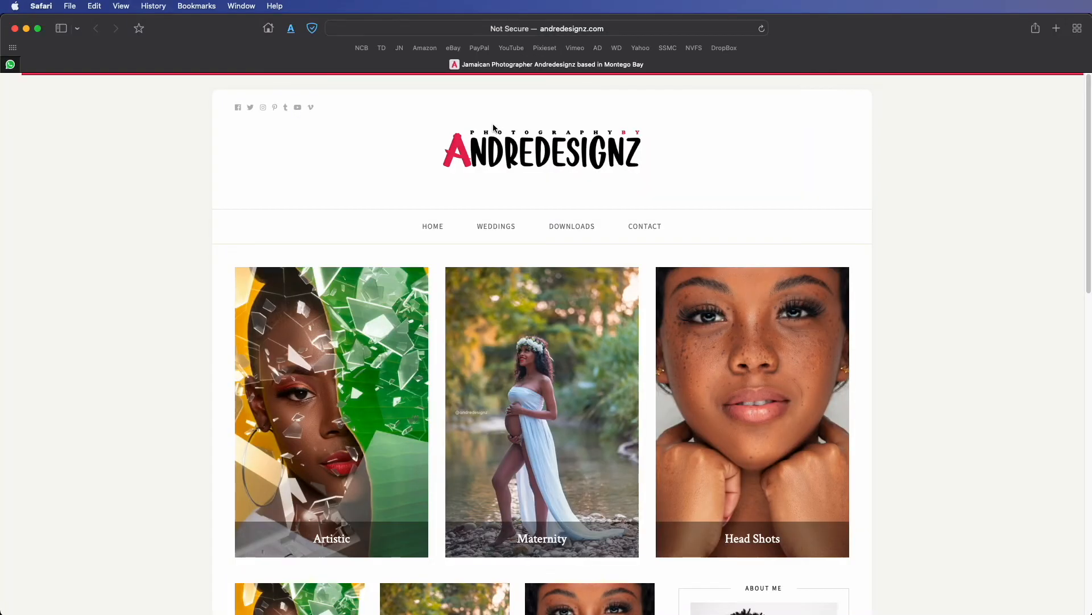
left_click(586, 227)
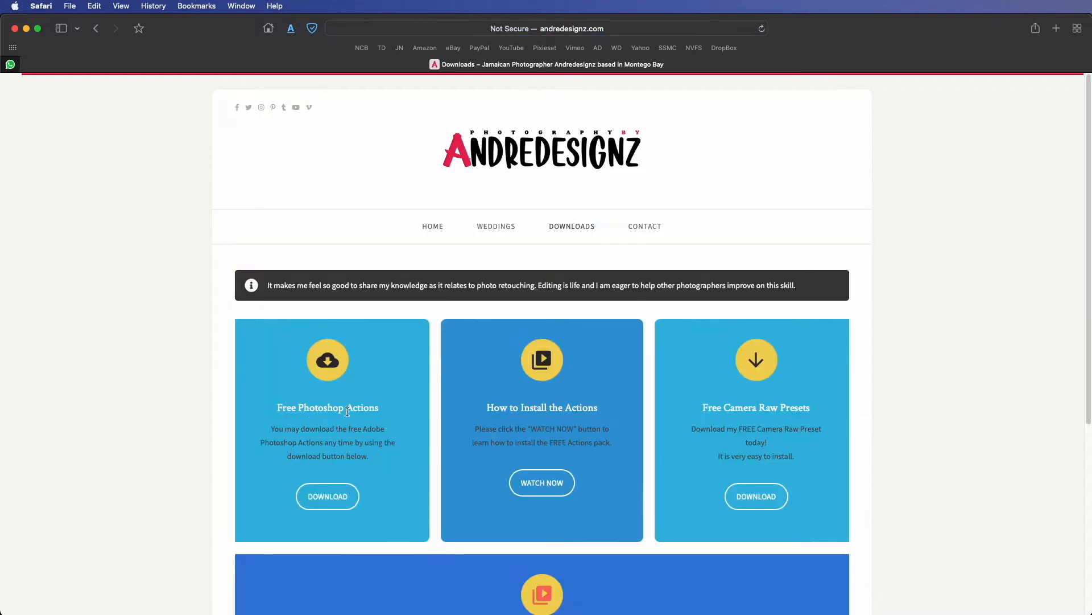
scroll(609, 442, "down", 5)
scroll(629, 436, "down", 5)
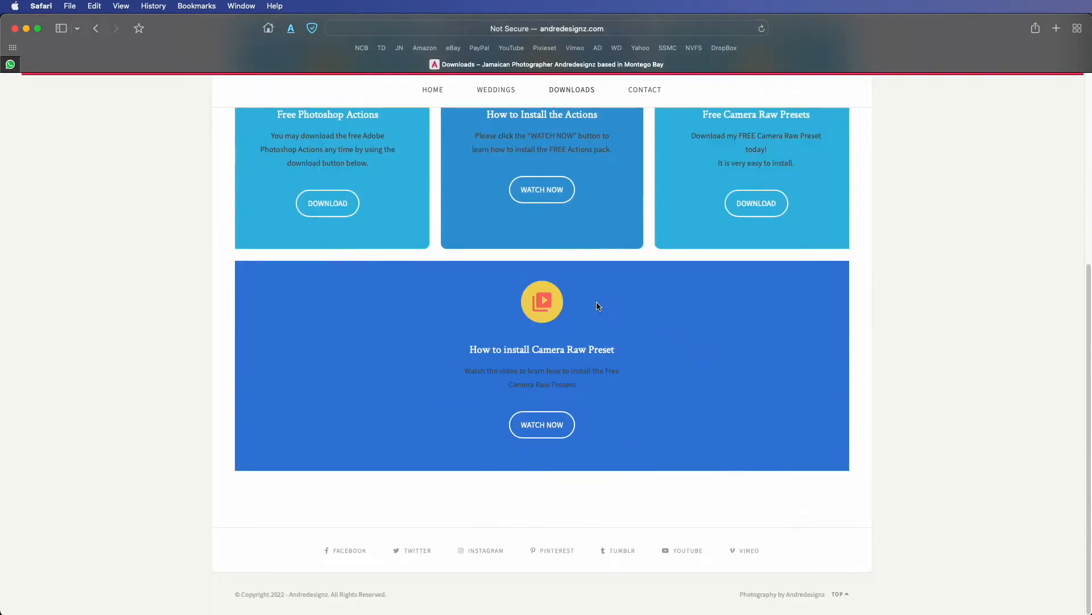
scroll(597, 302, "up", 7)
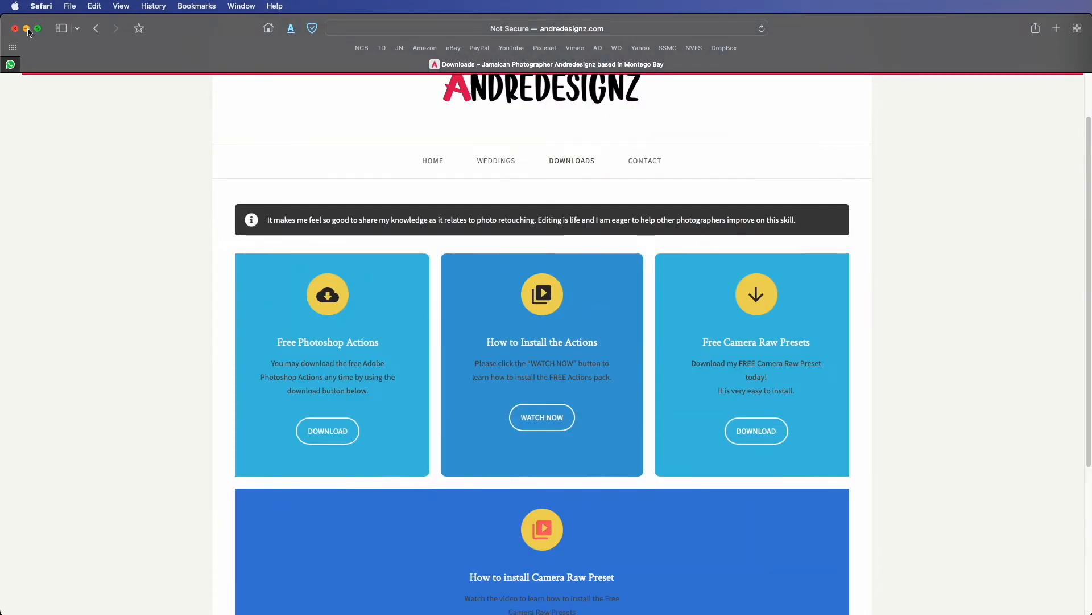
left_click(27, 28)
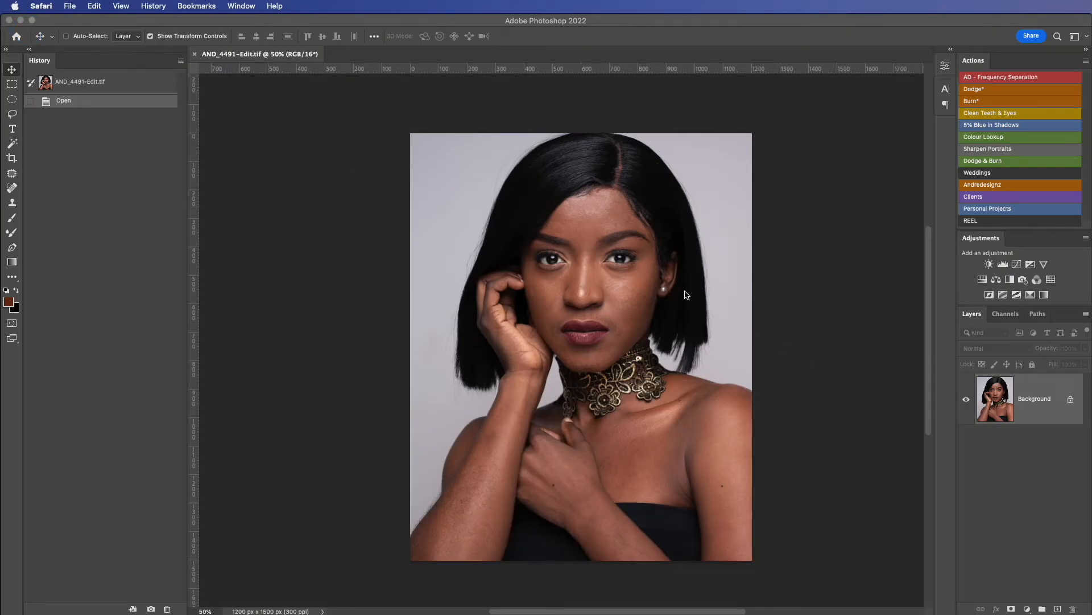
Step: Run the AD - Frequency Separation action on the portrait with a Gaussian Blur radius of 5 pixels
left_click(1005, 81)
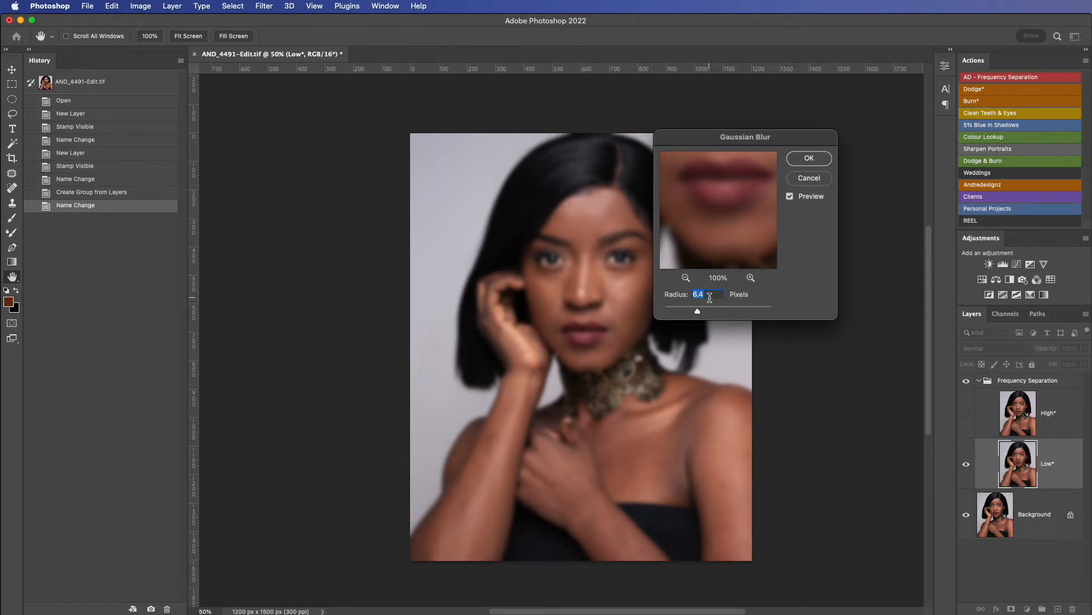
type("5")
left_click_drag(737, 200, 722, 224)
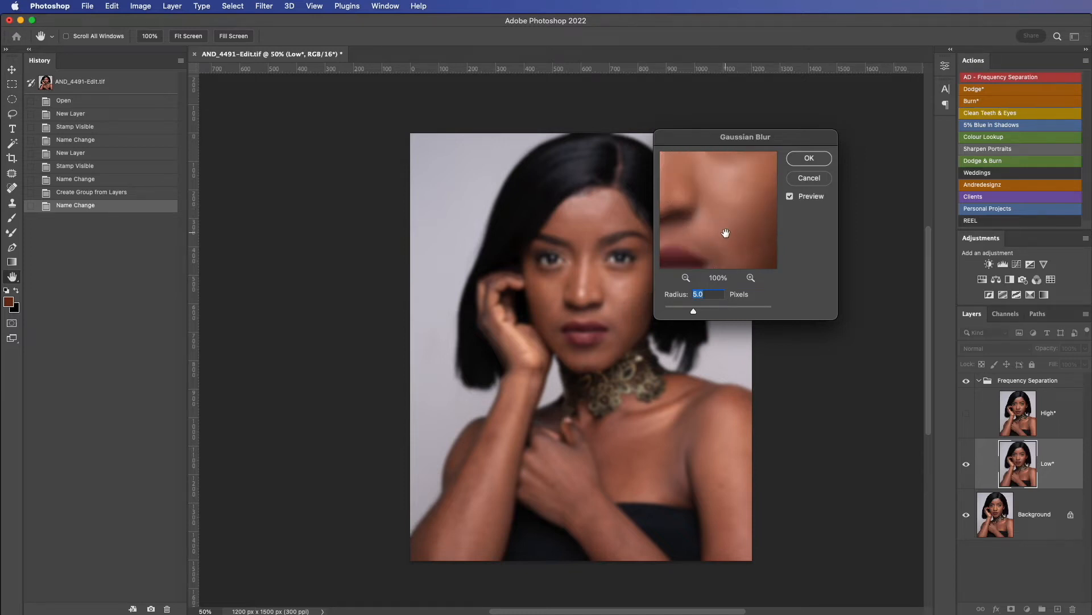
left_click(808, 159)
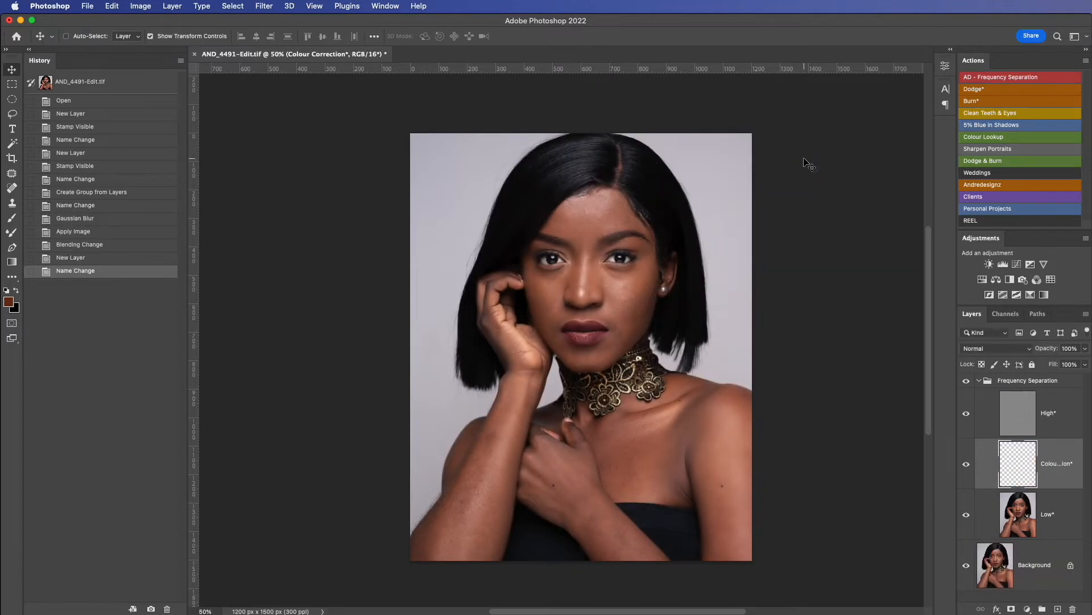
Step: Select the Low* layer and activate the Mixer Brush tool
left_click(1046, 524)
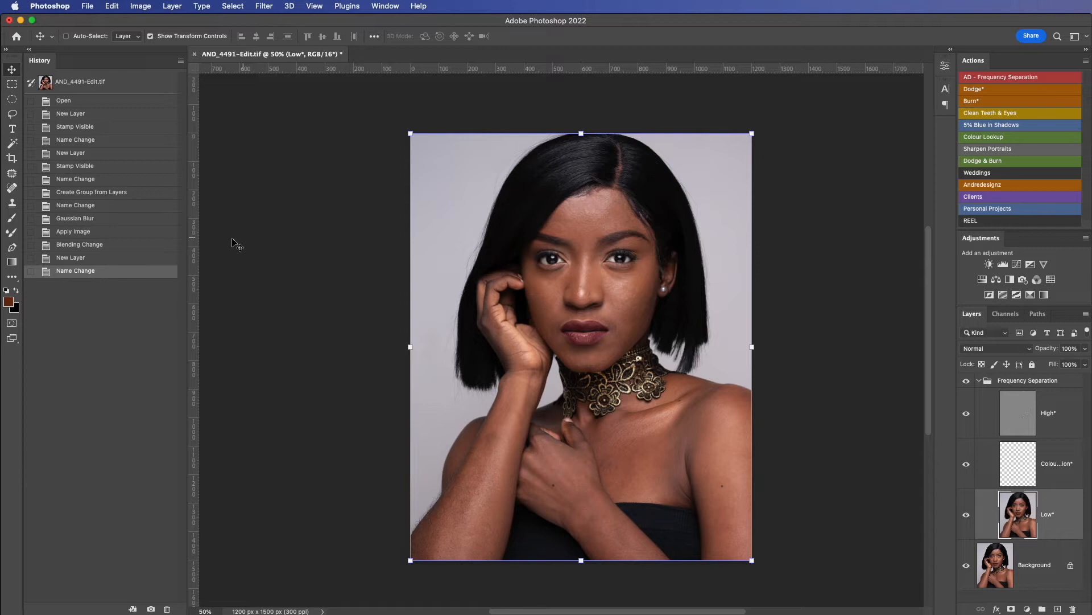
left_click(9, 233)
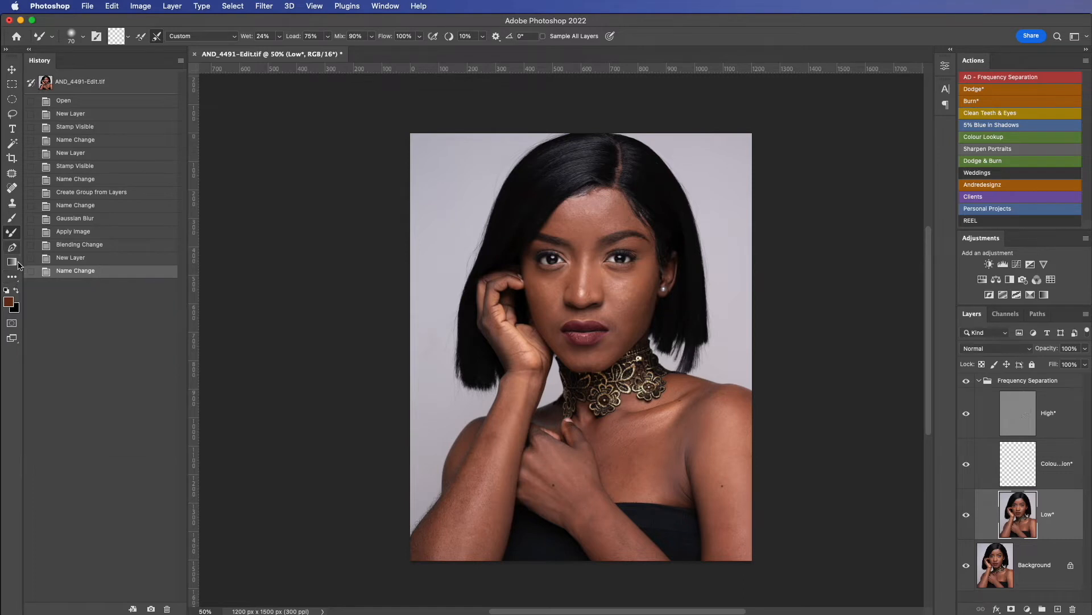
left_click(15, 280)
right_click(18, 278)
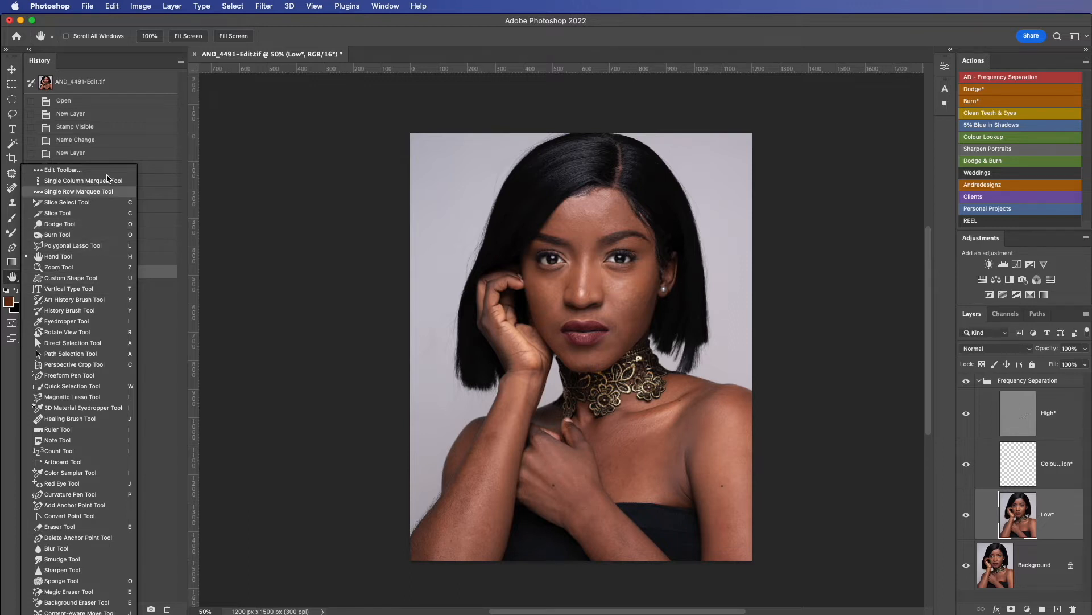
left_click(130, 157)
left_click(130, 157)
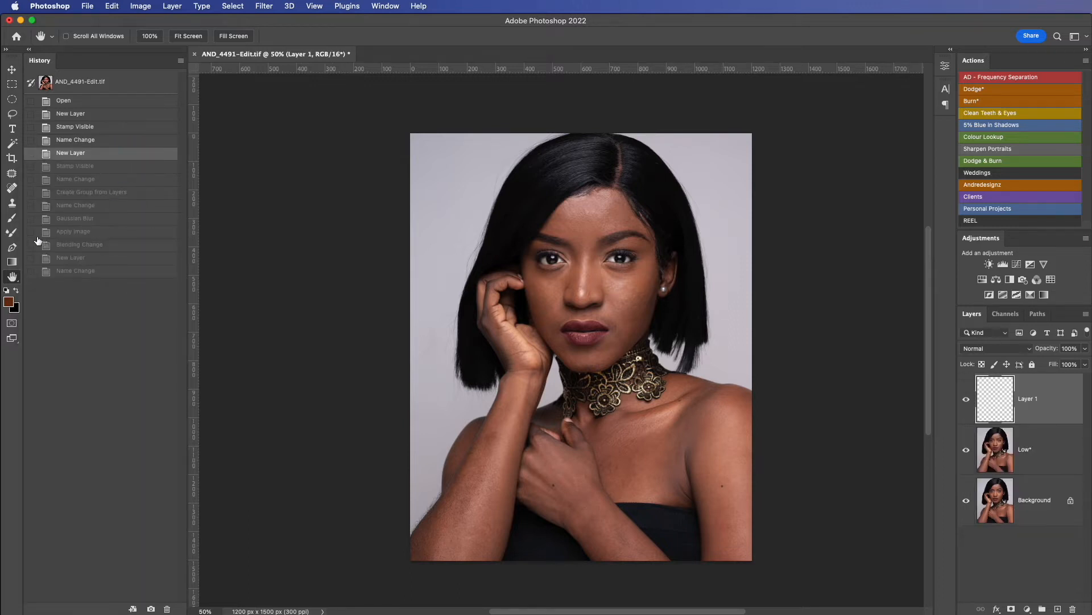
left_click(103, 271)
Step: Return to the Mixer Brush tool for retouching the face on the Low* layer
left_click(13, 233)
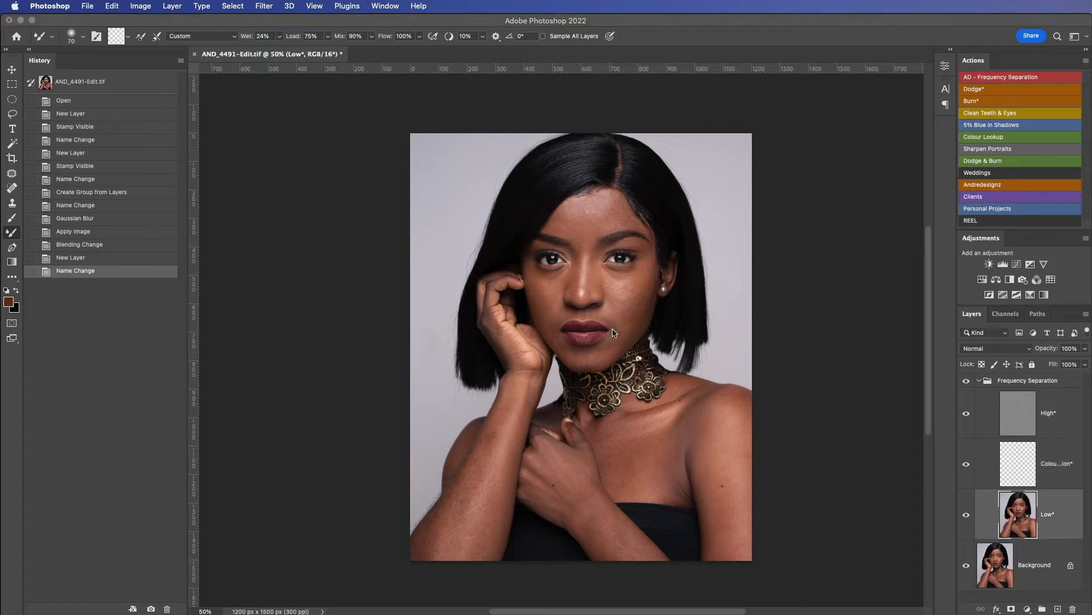
scroll(614, 333, "up", 5)
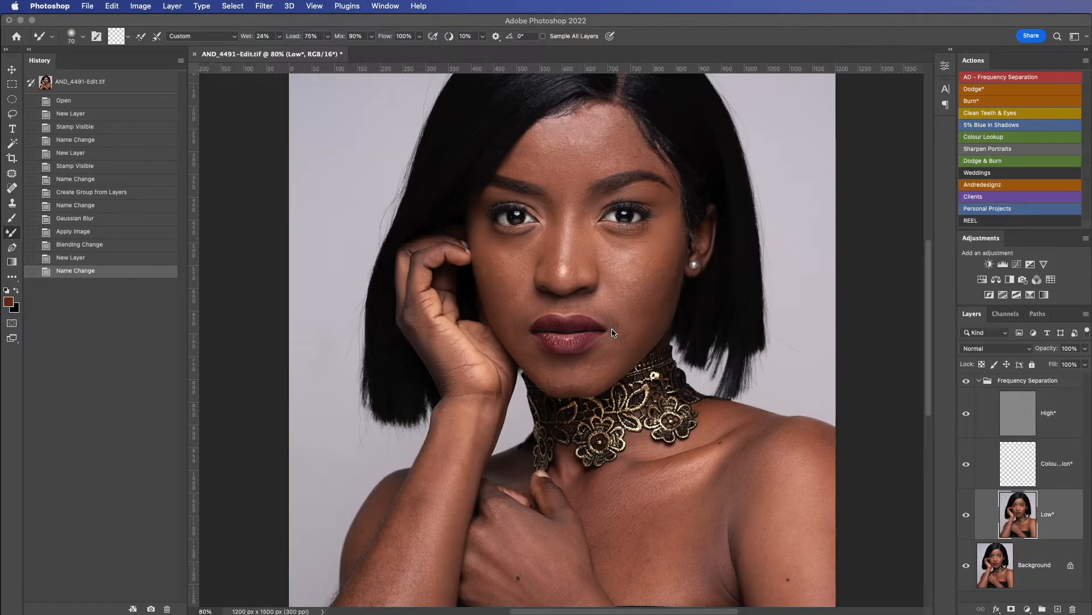
scroll(614, 333, "down", 3)
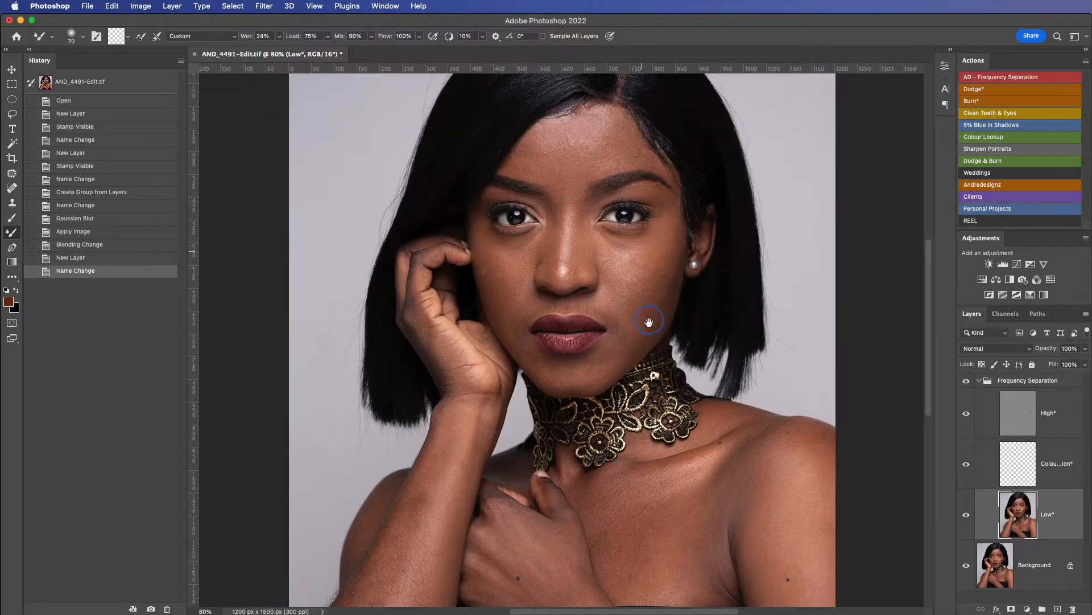
left_click(608, 288)
left_click_drag(609, 285, 613, 362)
scroll(613, 362, "up", 3)
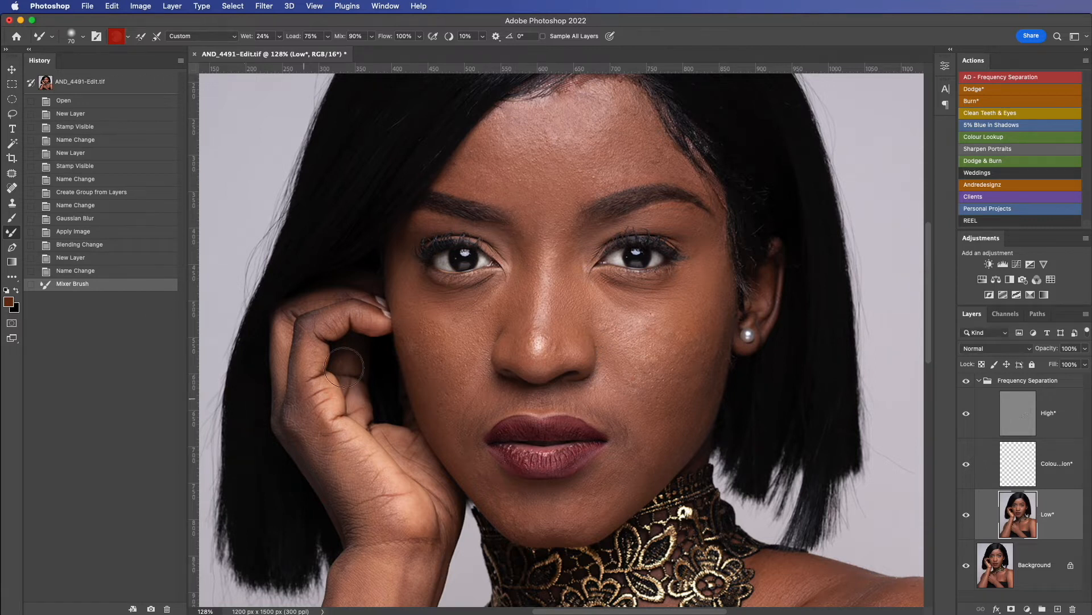
Step: Try blending the forehead skin on the Low* layer with short Mixer Brush strokes, and revert them
left_click_drag(521, 149, 510, 154)
left_click_drag(525, 140, 496, 159)
left_click_drag(516, 142, 499, 151)
left_click_drag(516, 142, 498, 152)
left_click_drag(514, 138, 500, 149)
left_click_drag(513, 136, 498, 151)
left_click_drag(515, 139, 501, 149)
left_click_drag(512, 138, 499, 148)
left_click_drag(512, 137, 501, 146)
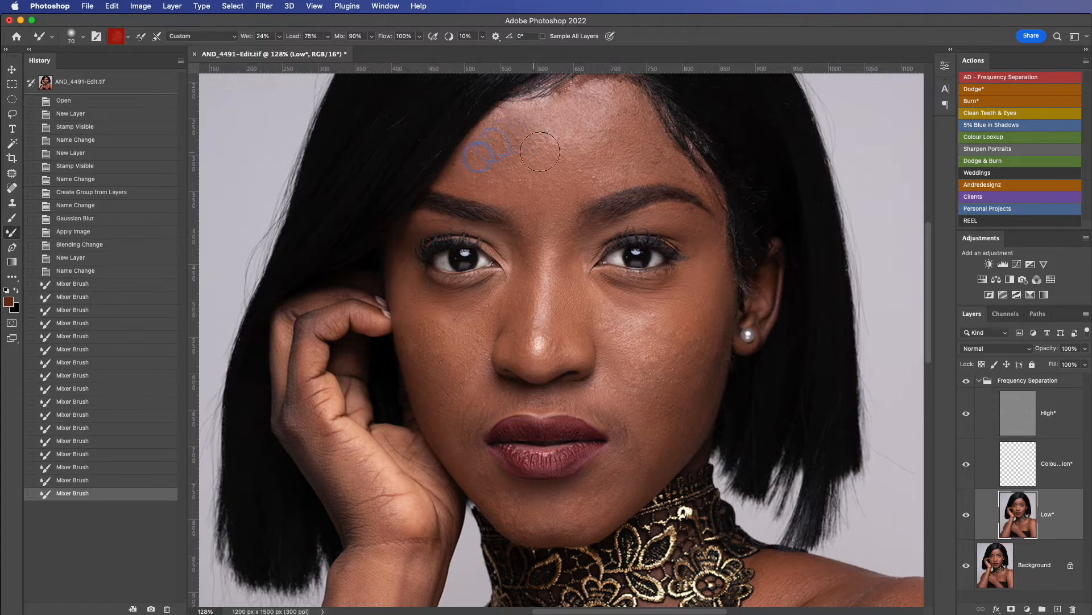
mouse_move(571, 133)
left_mouse_down()
mouse_move(507, 180)
mouse_move(557, 149)
left_mouse_up()
left_click_drag(565, 153, 564, 167)
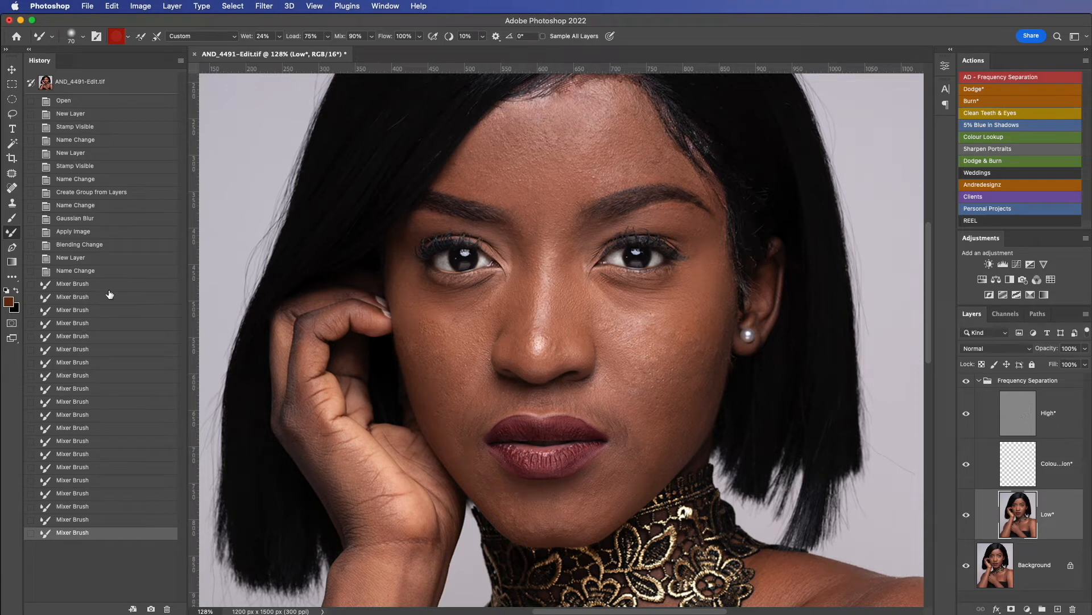
left_click(121, 271)
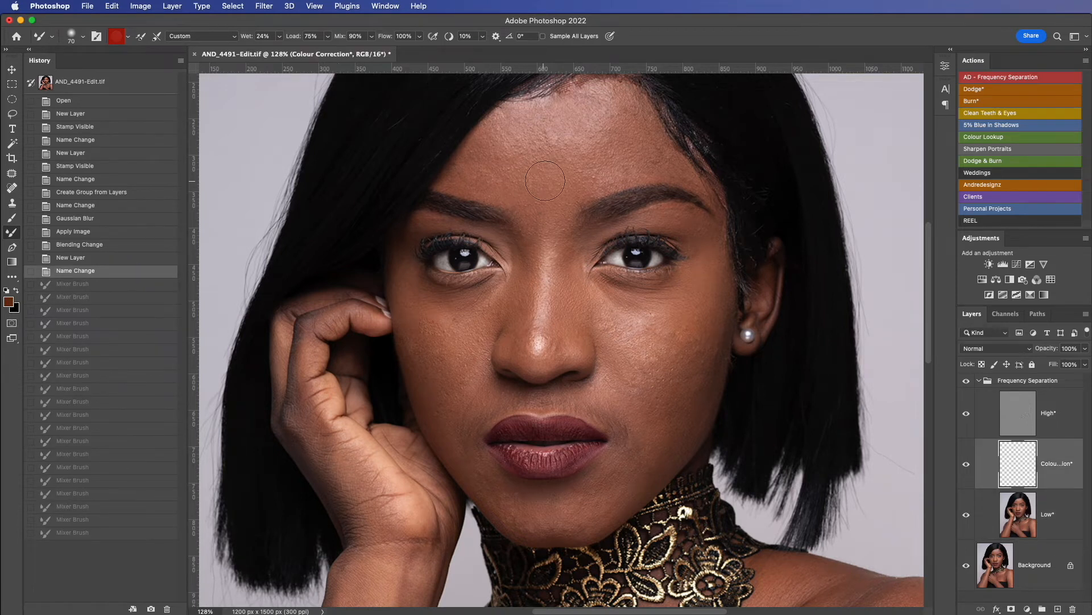
Step: Enable cleaning the Mixer Brush after every stroke and remove the dark forehead test stroke, with the Low* layer active
mouse_move(569, 171)
left_mouse_down()
mouse_move(569, 128)
mouse_move(565, 164)
left_mouse_up()
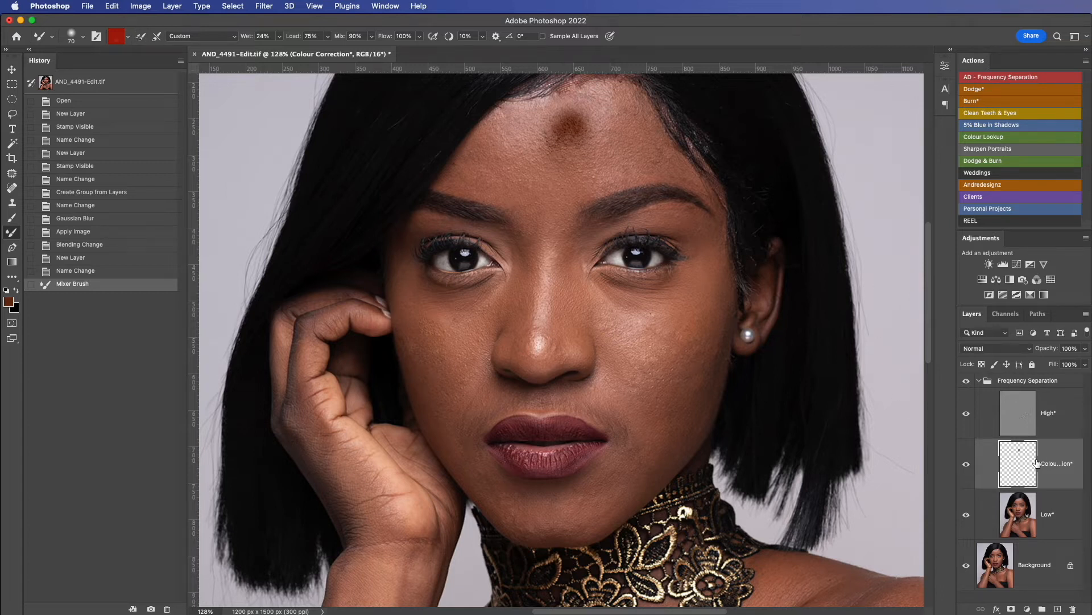
left_click(157, 36)
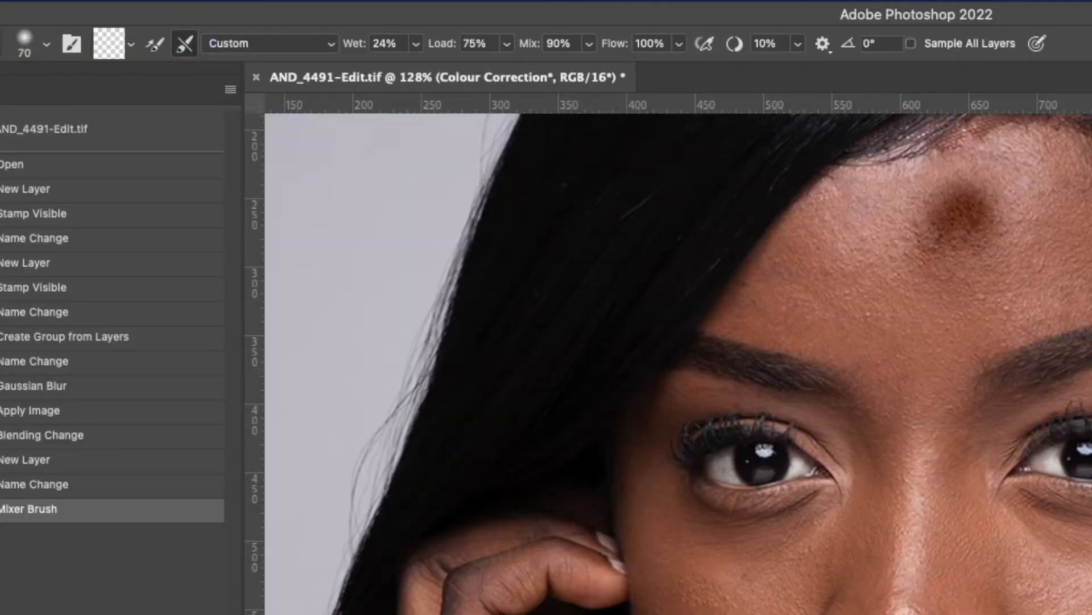
left_click(1061, 532)
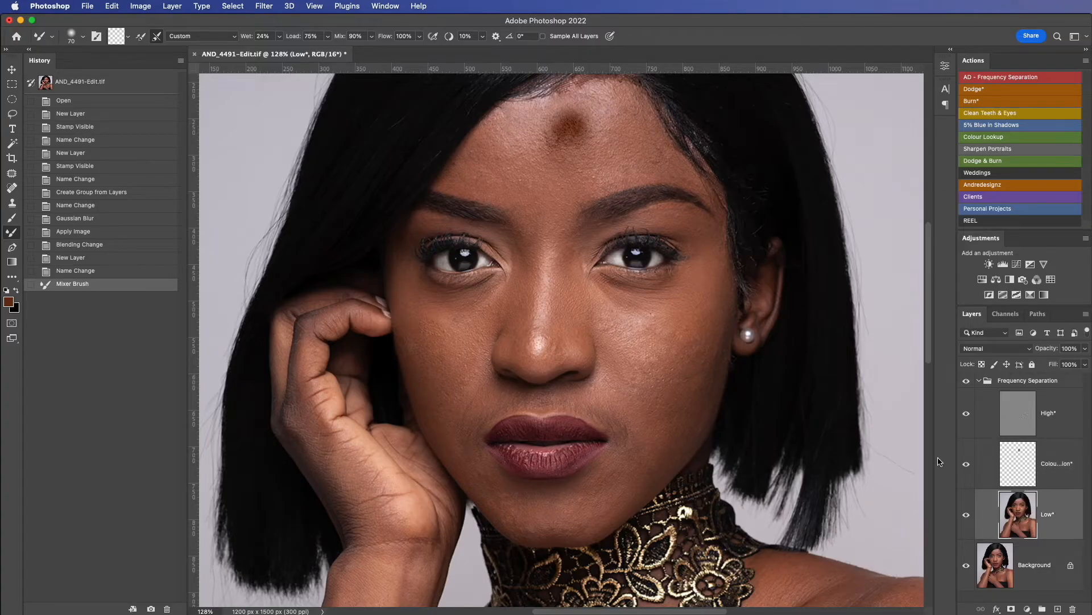
left_click(92, 271)
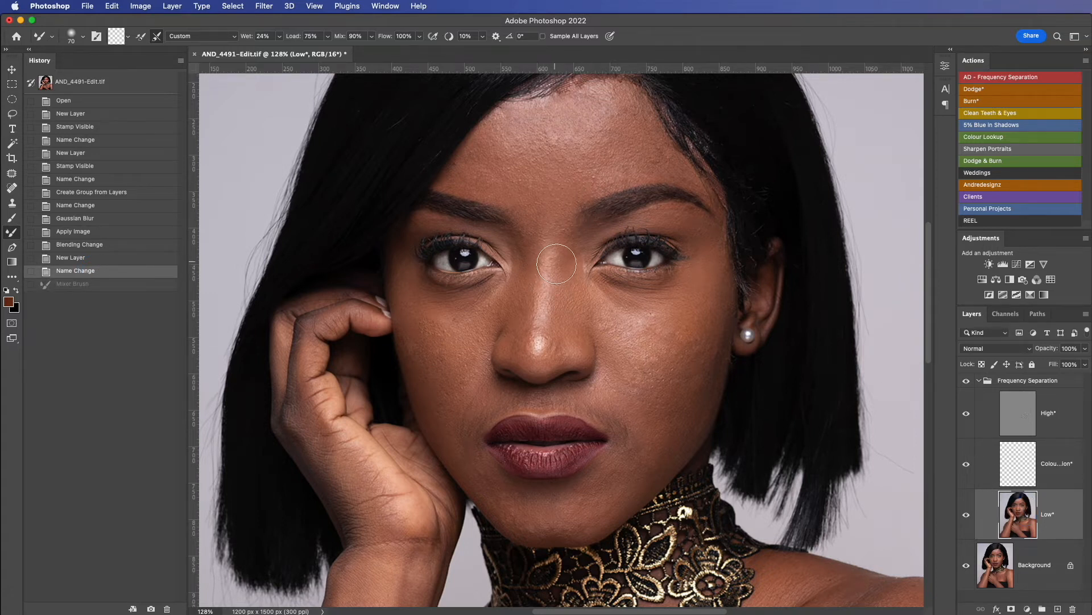
Step: Blend the tones along the bridge and side of the nose on the Low* layer with the Mixer Brush at size 70
left_click_drag(549, 263, 555, 276)
left_click_drag(554, 271, 547, 290)
left_click_drag(549, 282, 545, 297)
left_click_drag(547, 289, 544, 314)
mouse_move(544, 318)
left_mouse_down()
mouse_move(545, 336)
mouse_move(576, 259)
left_mouse_up()
mouse_move(515, 330)
left_mouse_down()
mouse_move(515, 241)
mouse_move(526, 258)
mouse_move(513, 232)
mouse_move(520, 257)
left_mouse_up()
left_click_drag(518, 333, 518, 273)
Step: Smooth the cheek beside the raised hand with Mixer Brush strokes on the Low* layer
mouse_move(460, 334)
left_mouse_down()
mouse_move(422, 370)
mouse_move(421, 399)
mouse_move(445, 422)
left_mouse_up()
left_click_drag(443, 377, 460, 356)
mouse_move(460, 356)
left_mouse_down()
mouse_move(471, 375)
mouse_move(461, 411)
left_mouse_up()
mouse_move(437, 314)
left_mouse_down()
mouse_move(414, 293)
mouse_move(471, 310)
mouse_move(486, 293)
mouse_move(452, 319)
mouse_move(435, 336)
left_mouse_up()
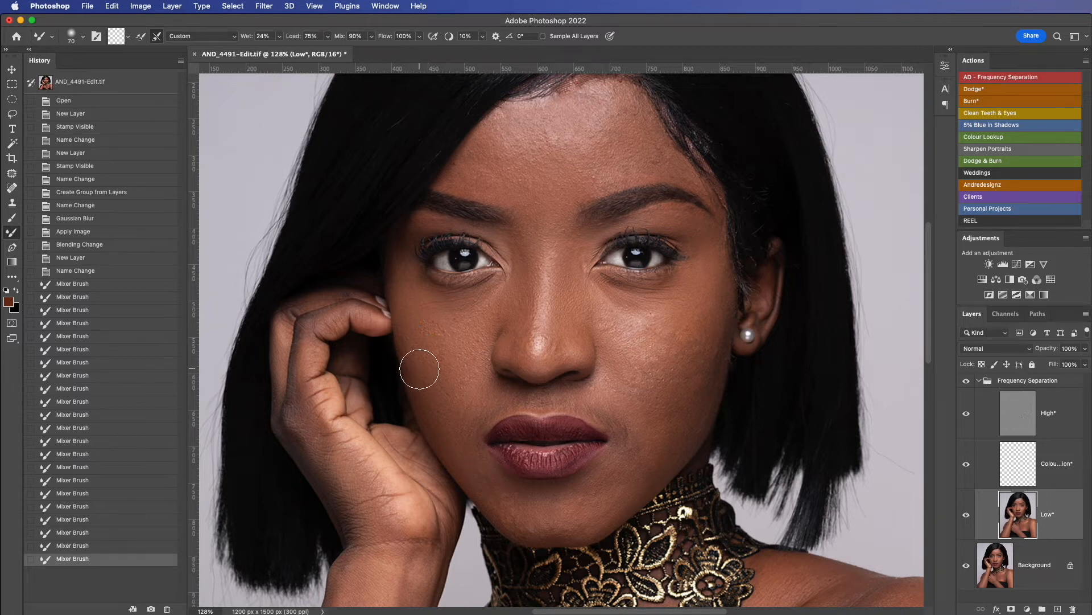
Step: Reduce the Mixer Brush size to 40 and blend the chin area below the lower lip
key("bracketleft")
key("bracketleft")
key("bracketleft")
mouse_move(512, 511)
left_mouse_down()
mouse_move(472, 473)
mouse_move(514, 504)
left_mouse_up()
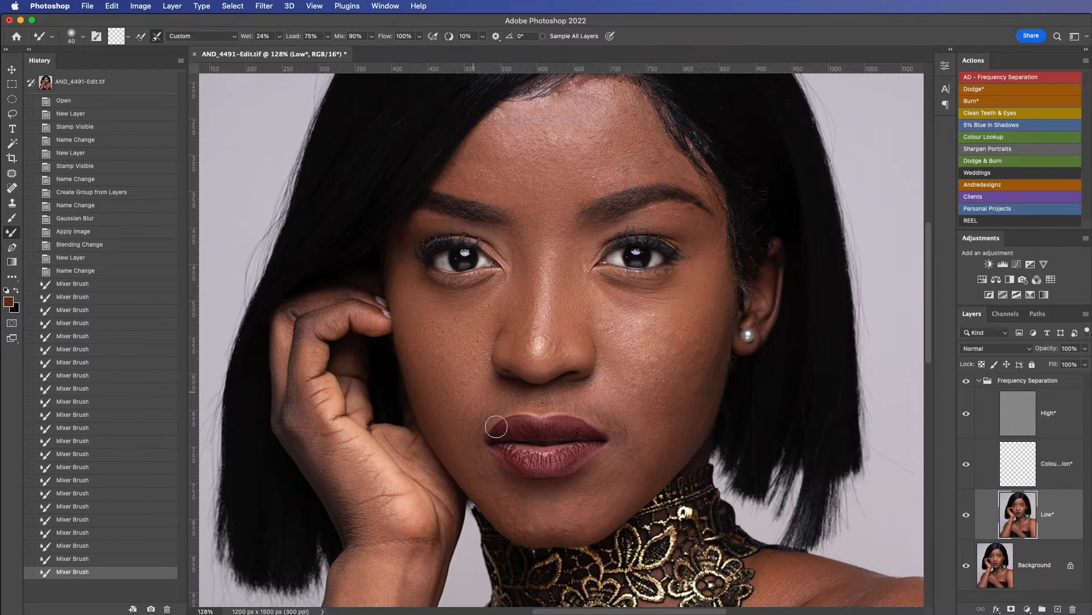
left_click_drag(573, 525, 605, 488)
Step: Set the Mixer Brush size to 70 and blend the earring-side jaw, the skin beside the mouth and the chin
key("bracketright")
key("bracketright")
key("bracketright")
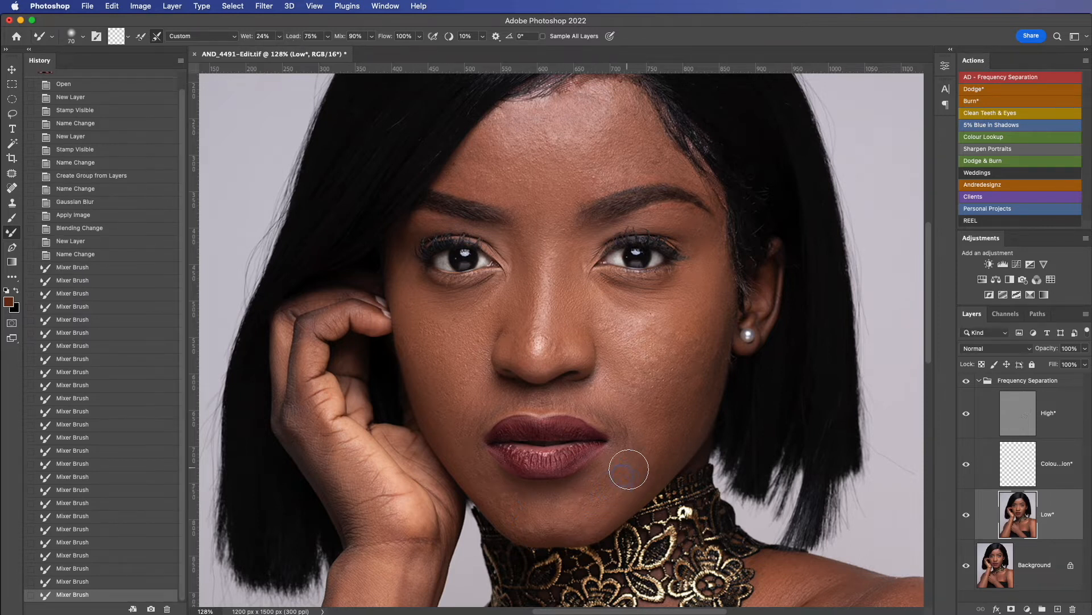
left_click_drag(650, 427, 639, 433)
left_click_drag(646, 431, 635, 450)
left_click_drag(633, 445, 599, 505)
left_click_drag(548, 531, 519, 517)
left_click_drag(538, 516, 546, 512)
left_click_drag(616, 486, 621, 475)
left_click_drag(613, 484, 625, 468)
left_click_drag(603, 487, 630, 458)
Step: Enlarge the Mixer Brush and blend the highlight across the cheek on the earring side
key("]")
key("]")
mouse_move(700, 300)
left_mouse_down()
mouse_move(651, 415)
mouse_move(701, 305)
mouse_move(642, 404)
mouse_move(662, 322)
mouse_move(652, 350)
mouse_move(630, 318)
mouse_move(615, 341)
left_mouse_up()
Step: Blend the forehead tones near the hairline and above the brows with a smaller Mixer Brush
key("[")
key("[")
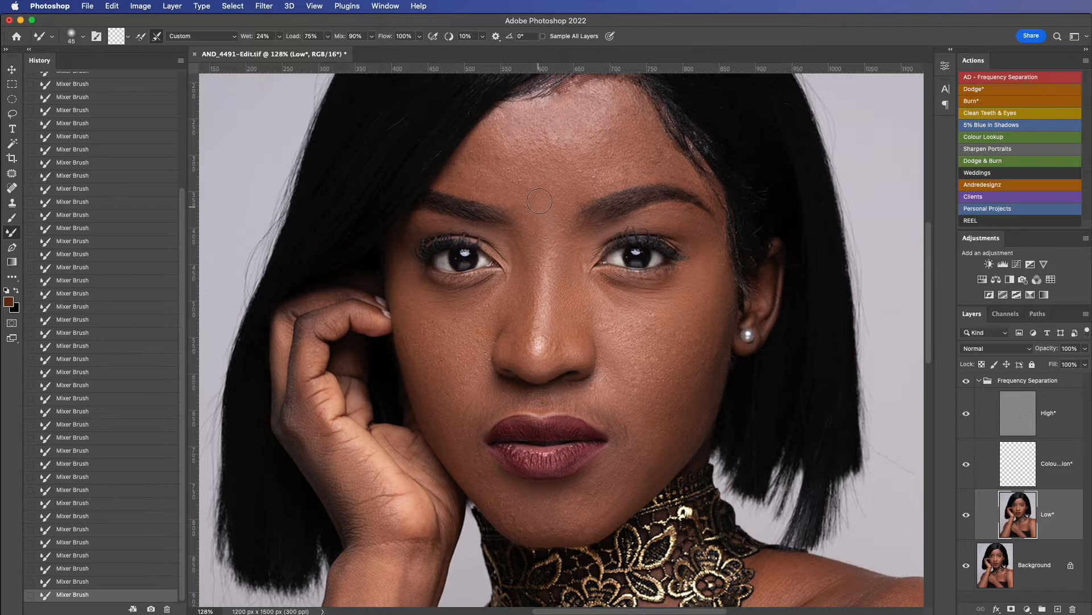
key("]")
key("]")
left_click_drag(490, 146, 513, 116)
mouse_move(617, 143)
left_mouse_down()
mouse_move(651, 154)
mouse_move(606, 164)
mouse_move(609, 176)
mouse_move(655, 157)
mouse_move(604, 160)
mouse_move(574, 147)
mouse_move(569, 125)
mouse_move(515, 169)
mouse_move(585, 161)
left_mouse_up()
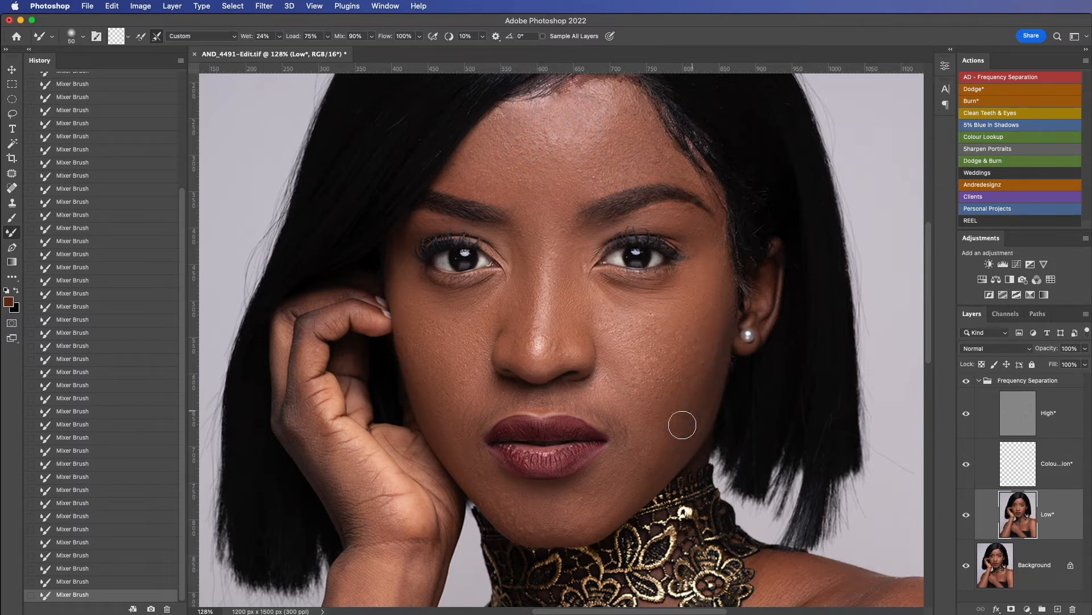
Step: Set the Mixer Brush size to 60 and blend the skin beneath both eyes on the low-frequency layer
key("bracketright")
key("bracketright")
key("bracketleft")
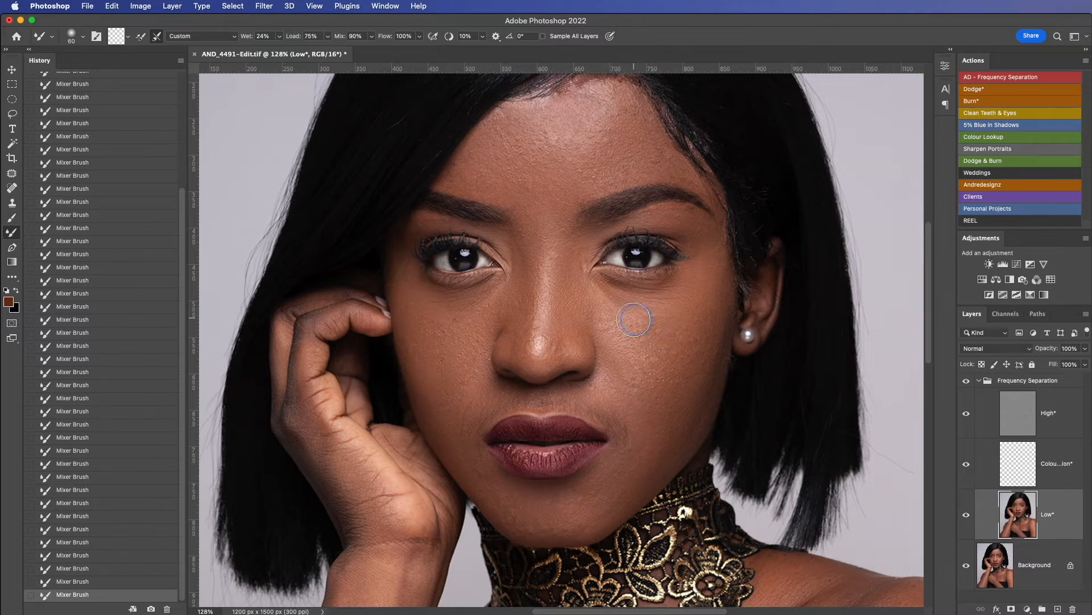
mouse_move(612, 308)
left_mouse_down()
mouse_move(669, 297)
mouse_move(609, 283)
mouse_move(677, 290)
mouse_move(605, 290)
left_mouse_up()
mouse_move(463, 288)
left_mouse_down()
mouse_move(454, 311)
mouse_move(418, 294)
mouse_move(481, 285)
mouse_move(459, 311)
left_mouse_up()
Step: Set the Mixer Brush size to 45 and blend the outer eye area on the hand side and the upper forehead
key("[")
key("[")
key("[")
mouse_move(446, 227)
left_mouse_down()
mouse_move(410, 226)
mouse_move(443, 222)
mouse_move(414, 227)
mouse_move(408, 253)
left_mouse_up()
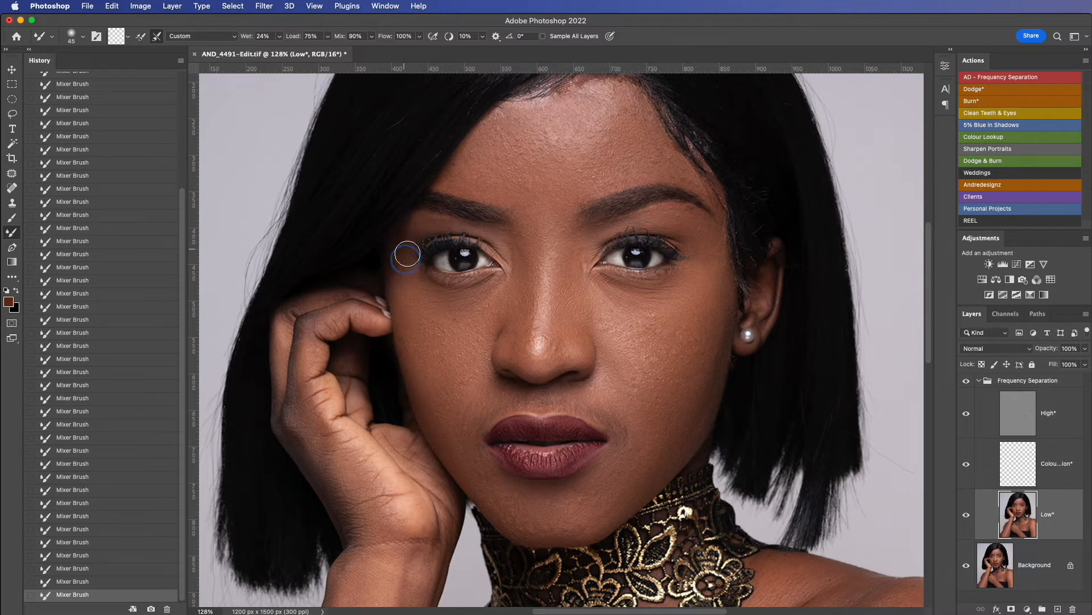
left_click_drag(602, 114, 572, 109)
Step: Compare the portrait with the Frequency Separation group hidden and shown
left_click(980, 381)
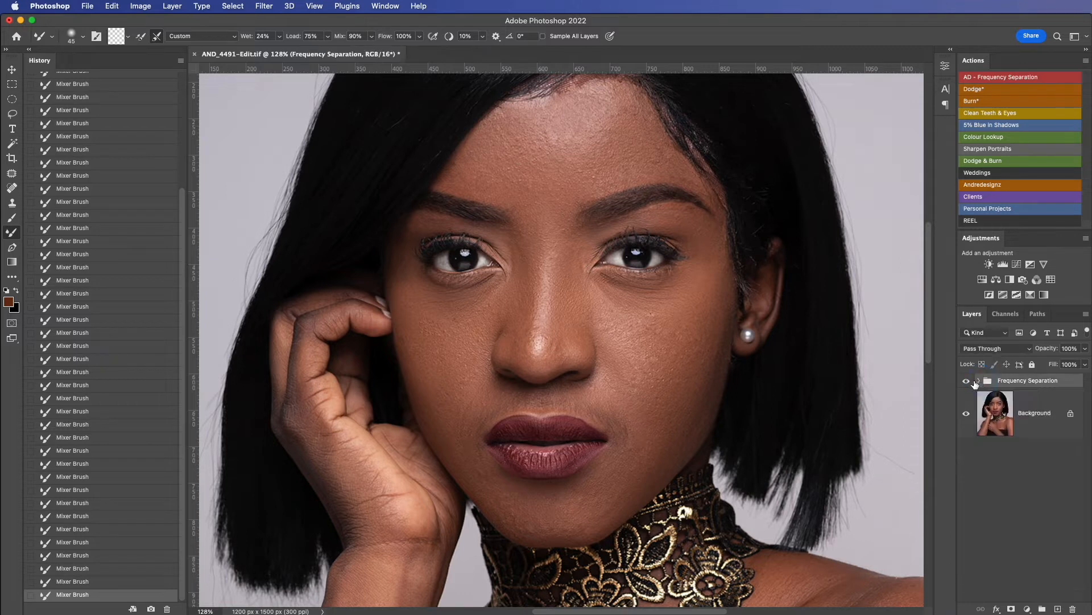
left_click(967, 384)
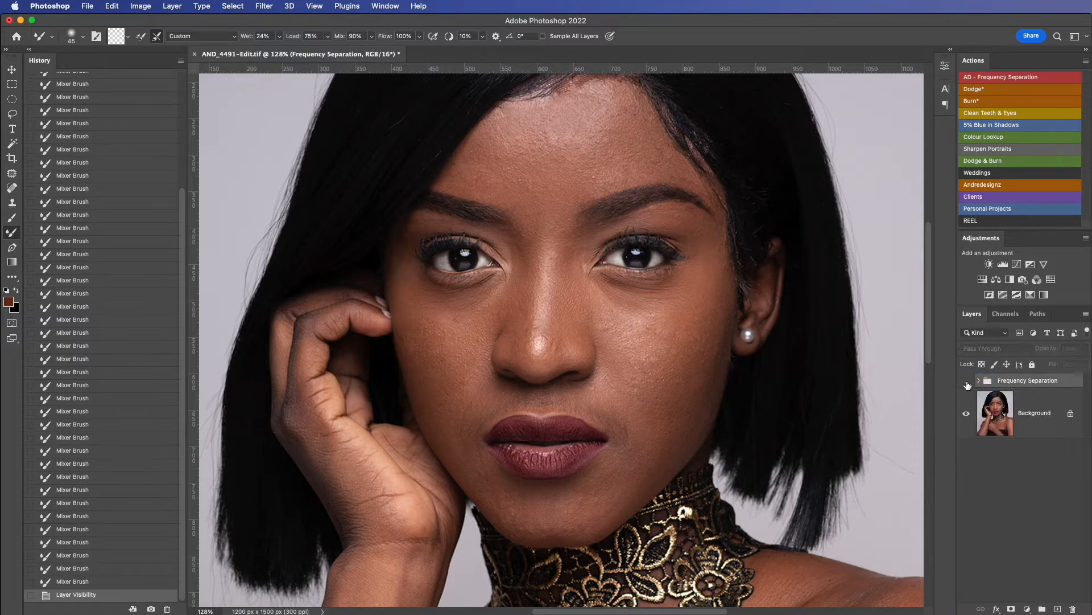
left_click(967, 384)
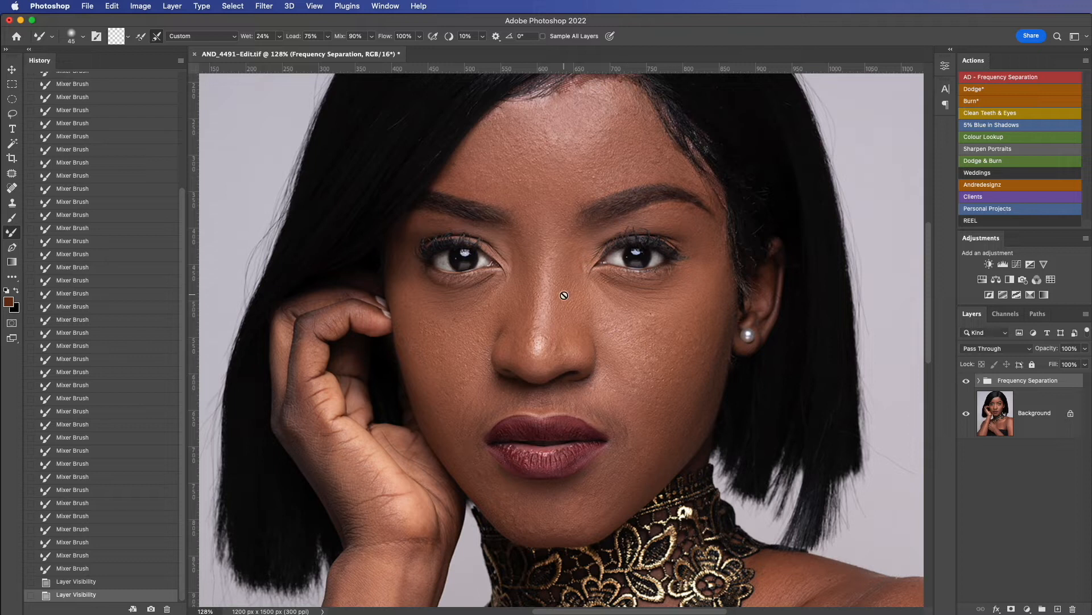
left_click(980, 382)
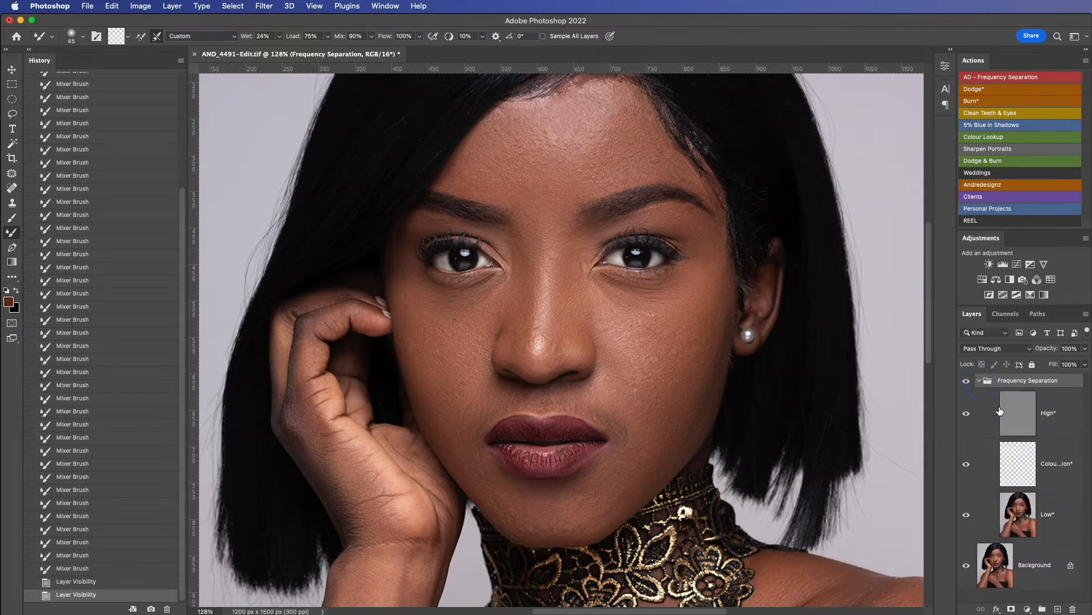
Step: On the Low layer, set the Mixer Brush size to 80 and blend the earring-side cheek, jaw and forehead
left_click(1039, 508)
key("]")
mouse_move(629, 374)
left_mouse_down()
mouse_move(633, 361)
mouse_move(635, 381)
mouse_move(653, 321)
mouse_move(636, 386)
mouse_move(678, 399)
mouse_move(698, 337)
mouse_move(673, 454)
mouse_move(639, 461)
mouse_move(620, 485)
mouse_move(644, 444)
mouse_move(625, 475)
left_mouse_up()
left_click_drag(663, 395, 697, 349)
mouse_move(654, 139)
left_mouse_down()
mouse_move(663, 135)
mouse_move(654, 151)
mouse_move(639, 142)
left_mouse_up()
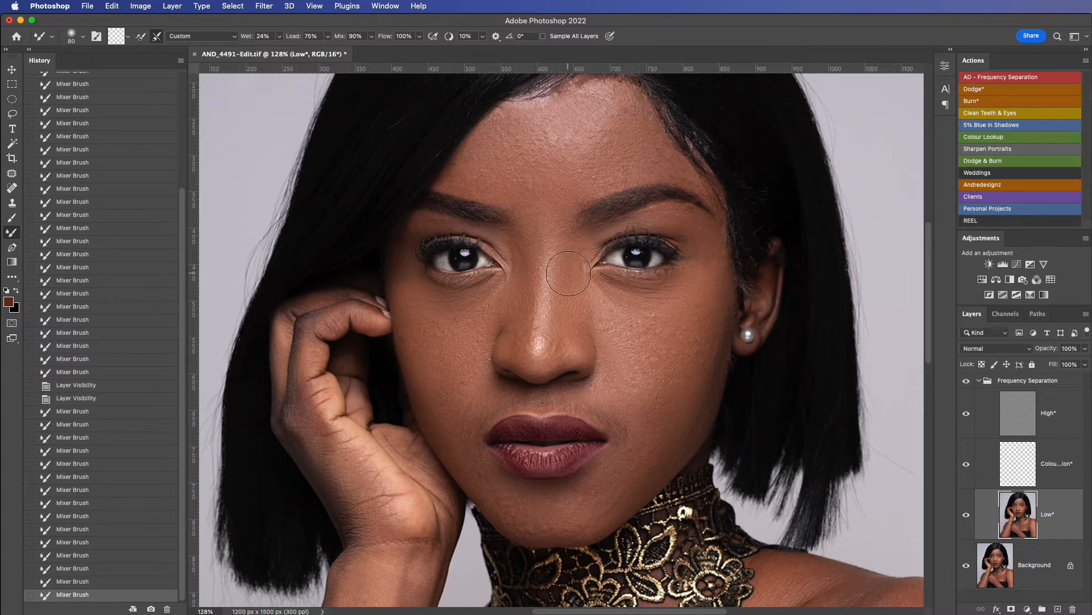
Step: Set the Mixer Brush size to 100 and blend the uneven tones along the raised forearm down to the elbow
scroll(583, 285, "down", 5)
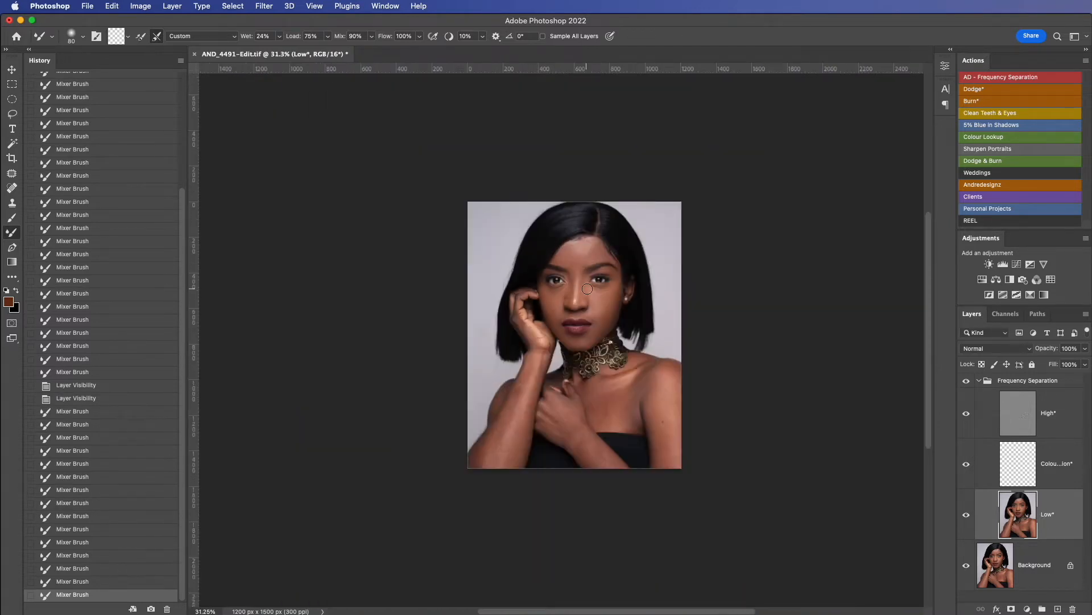
scroll(587, 289, "up", 2)
scroll(600, 391, "up", 2)
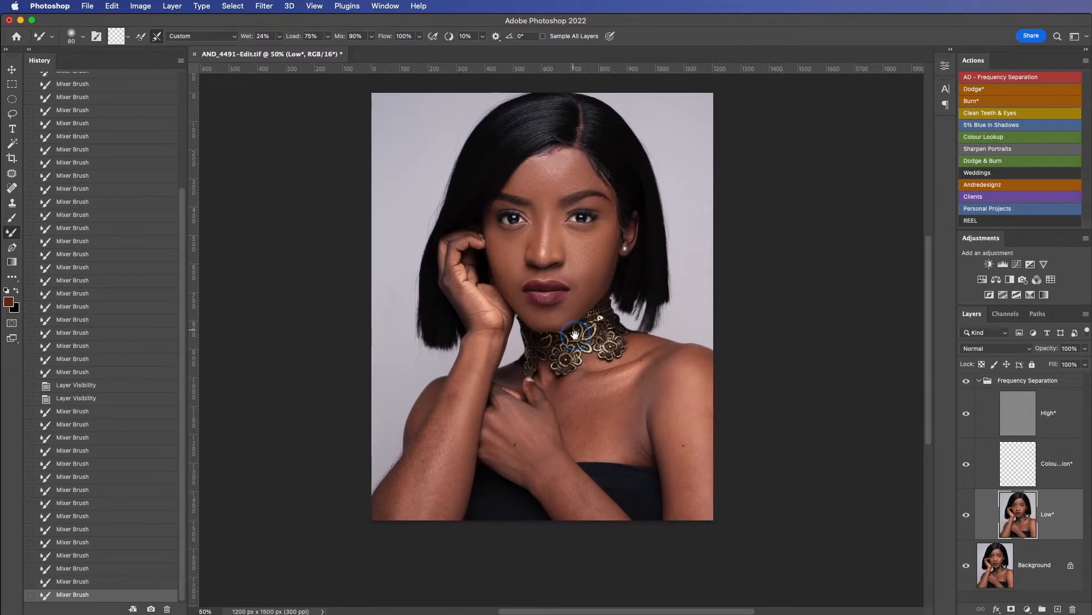
scroll(580, 322, "down", 2)
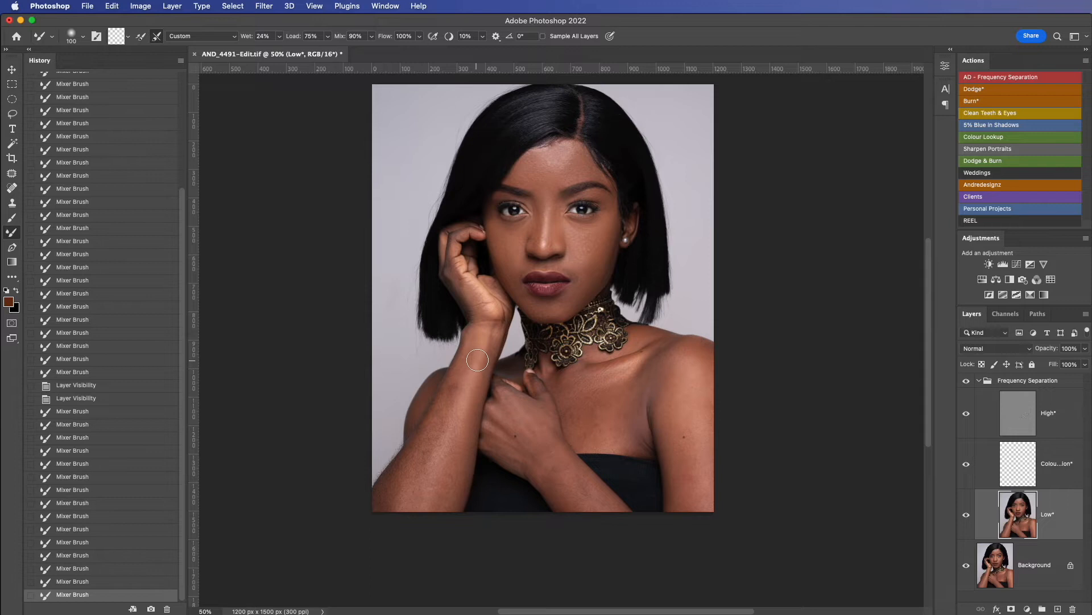
left_click_drag(412, 490, 391, 525)
left_click_drag(433, 461, 420, 532)
left_click_drag(433, 486, 414, 525)
left_click_drag(461, 377, 388, 511)
left_click_drag(434, 435, 401, 492)
left_click_drag(463, 417, 437, 522)
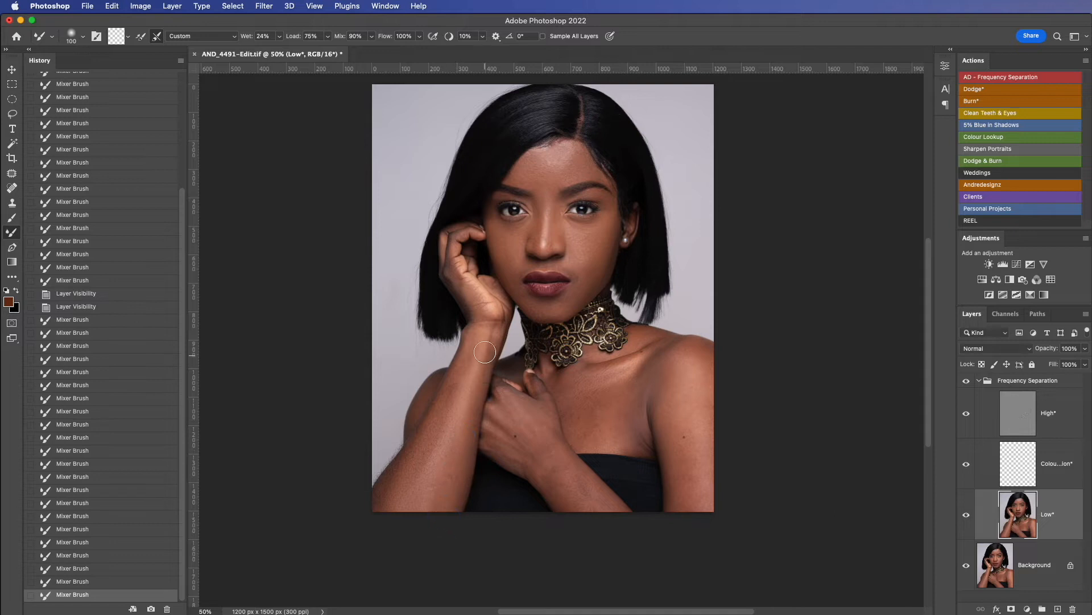
Step: Smooth the remaining patches from the raised wrist to the elbow and compare the result with the Frequency Separation group hidden
left_click_drag(474, 349, 430, 436)
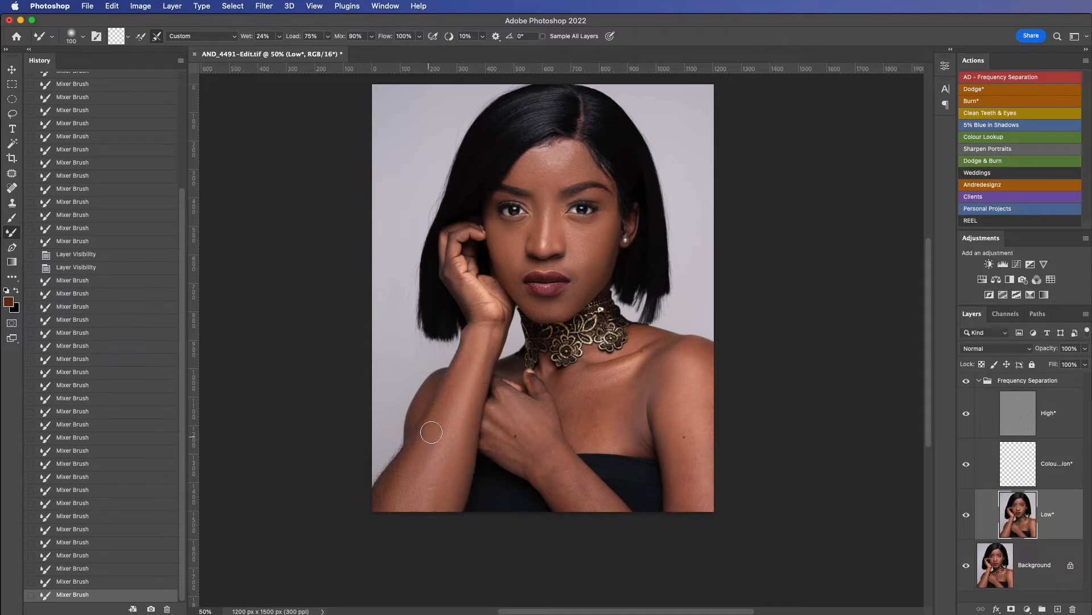
left_click_drag(401, 475, 408, 502)
mouse_move(450, 470)
left_mouse_down()
mouse_move(424, 529)
mouse_move(439, 538)
left_mouse_up()
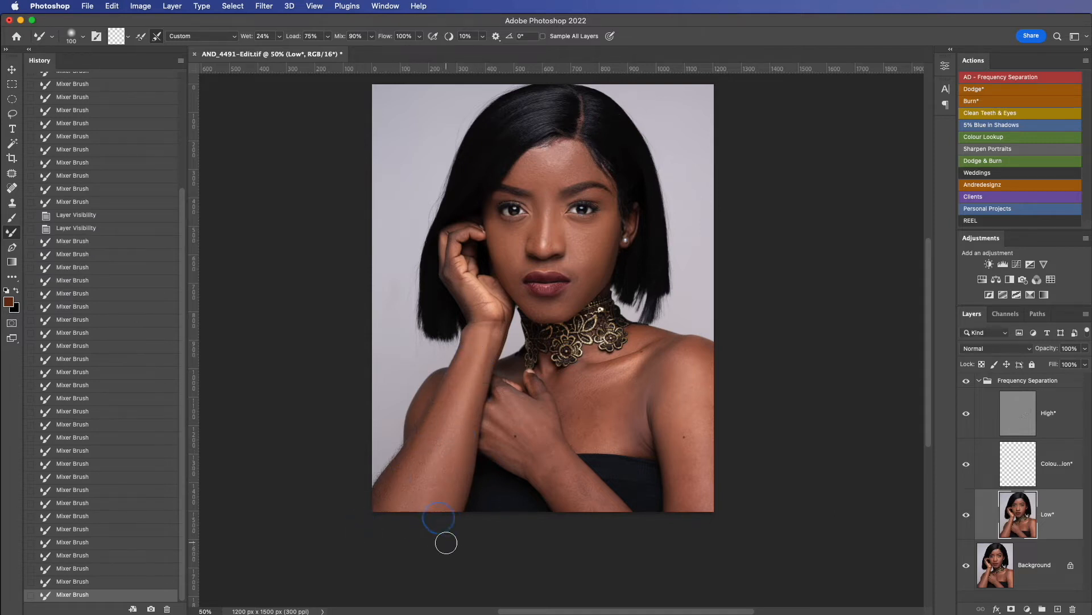
left_click(966, 382)
left_click(965, 381)
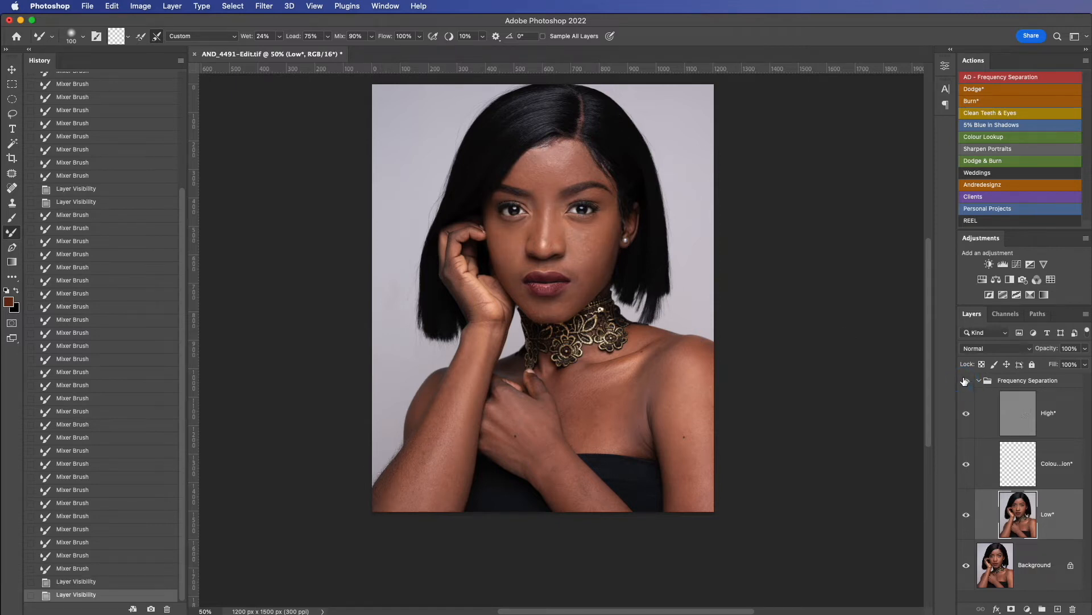
Step: Blend the forearm and hand crossing the chest, with the Mixer Brush enlarged to 125
left_click_drag(559, 467, 615, 521)
left_click_drag(579, 481, 605, 511)
left_click_drag(546, 472, 581, 508)
left_click_drag(545, 433, 600, 508)
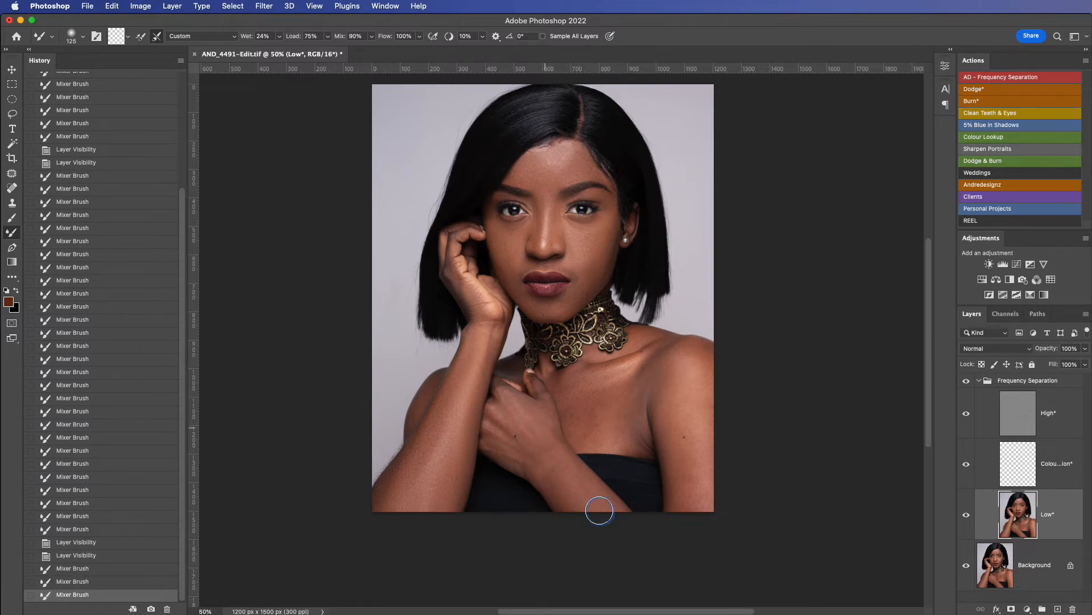
mouse_move(516, 399)
left_mouse_down()
mouse_move(550, 451)
mouse_move(541, 469)
left_mouse_up()
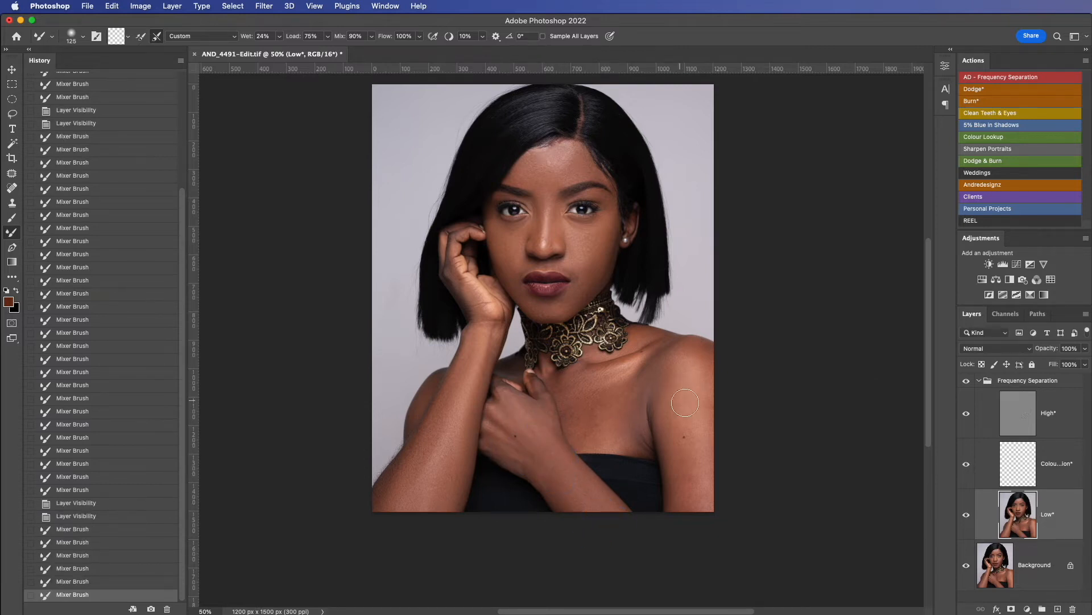
Step: Blend the skin tones of the shoulder and upper arm on the earring side with the Mixer Brush
left_click_drag(697, 370, 702, 512)
left_click_drag(690, 471, 684, 511)
left_click_drag(677, 387, 681, 424)
left_click_drag(712, 385, 698, 509)
mouse_move(706, 355)
left_mouse_down()
mouse_move(712, 469)
mouse_move(704, 349)
mouse_move(654, 401)
mouse_move(666, 370)
mouse_move(629, 414)
mouse_move(626, 395)
mouse_move(592, 420)
mouse_move(643, 429)
mouse_move(601, 426)
mouse_move(624, 414)
mouse_move(595, 400)
mouse_move(646, 393)
mouse_move(600, 412)
mouse_move(630, 433)
mouse_move(600, 423)
mouse_move(625, 443)
mouse_move(635, 439)
mouse_move(598, 405)
mouse_move(640, 413)
mouse_move(618, 400)
mouse_move(646, 389)
mouse_move(627, 396)
mouse_move(639, 379)
mouse_move(584, 413)
mouse_move(612, 402)
mouse_move(581, 410)
mouse_move(619, 384)
mouse_move(588, 384)
mouse_move(608, 391)
mouse_move(608, 423)
mouse_move(585, 424)
mouse_move(601, 425)
mouse_move(575, 410)
mouse_move(625, 440)
mouse_move(635, 434)
mouse_move(604, 403)
mouse_move(659, 366)
mouse_move(647, 411)
mouse_move(612, 389)
mouse_move(586, 389)
mouse_move(624, 380)
mouse_move(649, 445)
mouse_move(639, 391)
mouse_move(644, 410)
mouse_move(648, 397)
mouse_move(688, 396)
mouse_move(641, 385)
mouse_move(682, 365)
mouse_move(677, 396)
left_mouse_up()
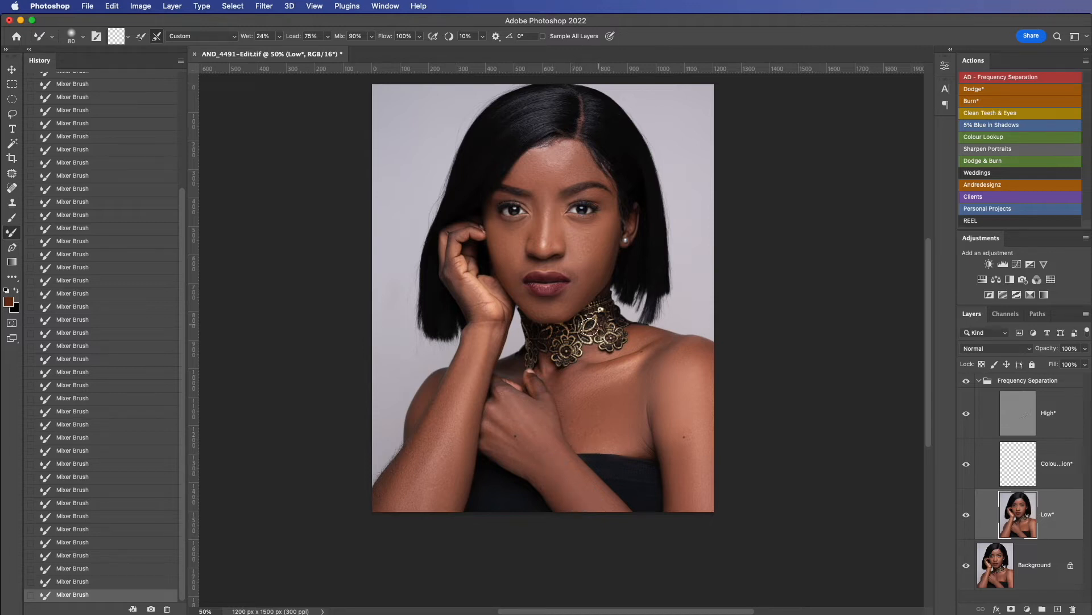
Step: Blend the chin below the lower lip with a smaller Mixer Brush
left_click_drag(544, 309, 561, 305)
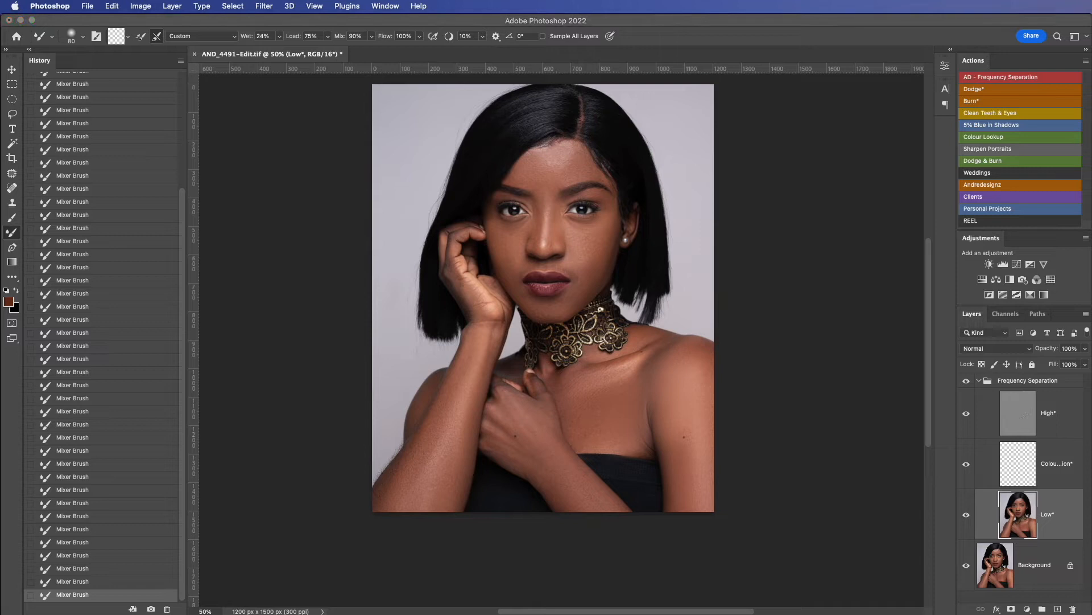
scroll(576, 322, "up", 3)
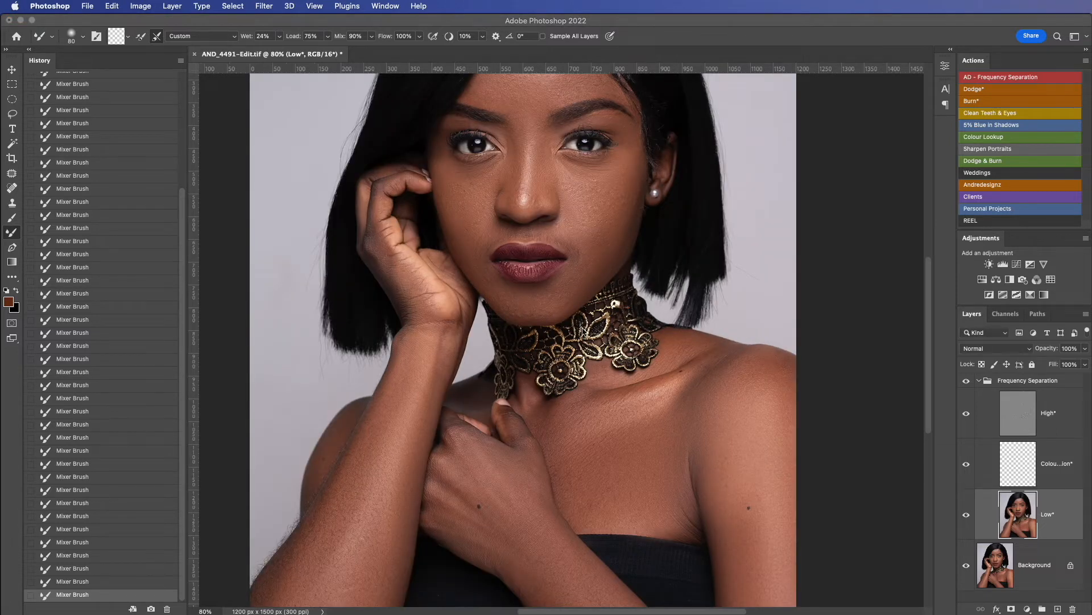
left_click(616, 308)
left_click_drag(608, 308, 615, 394)
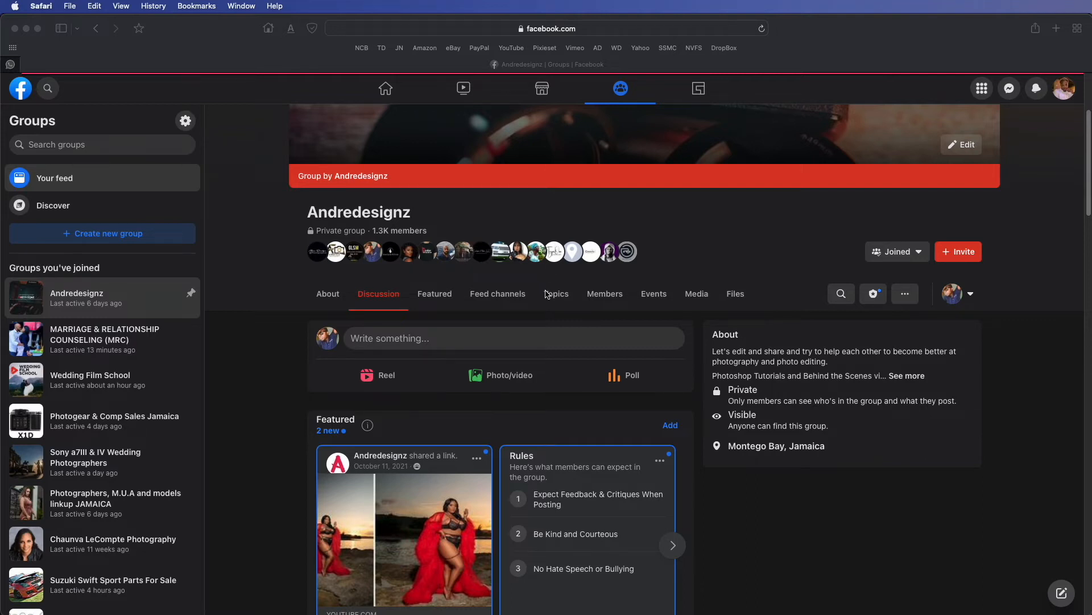
Step: Look through the Andredesignz Facebook group's featured items and recent posts in Safari, and return to Photoshop
scroll(545, 293, "down", 5)
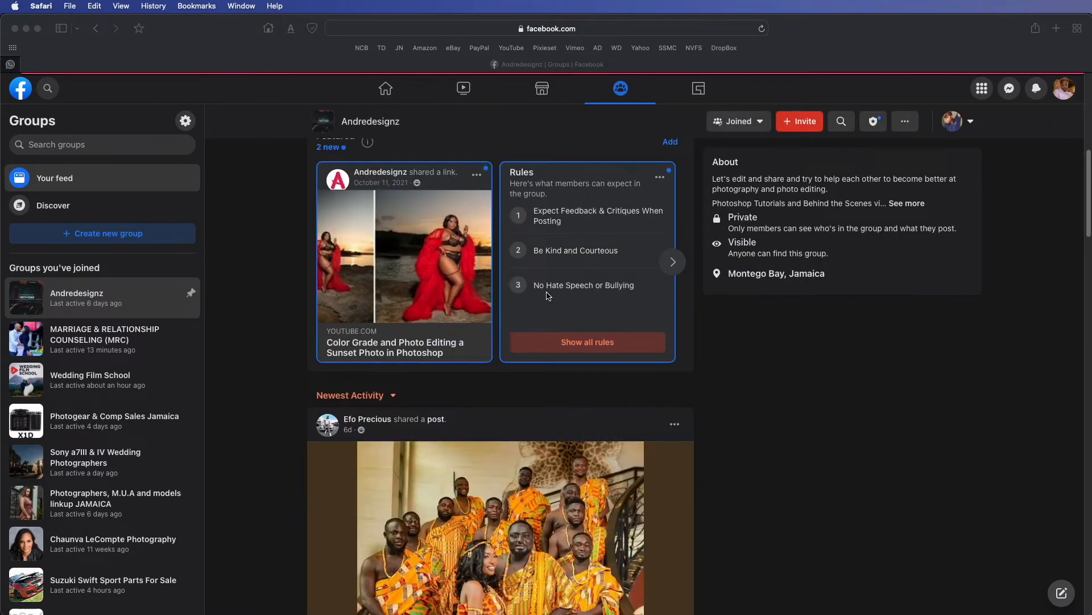
scroll(669, 380, "down", 15)
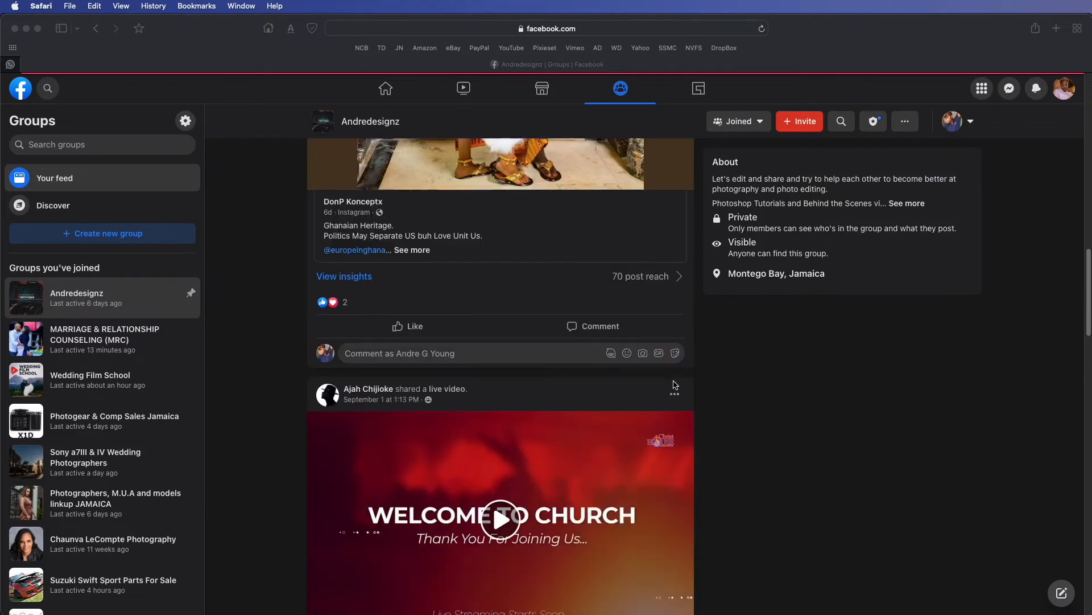
scroll(674, 384, "down", 10)
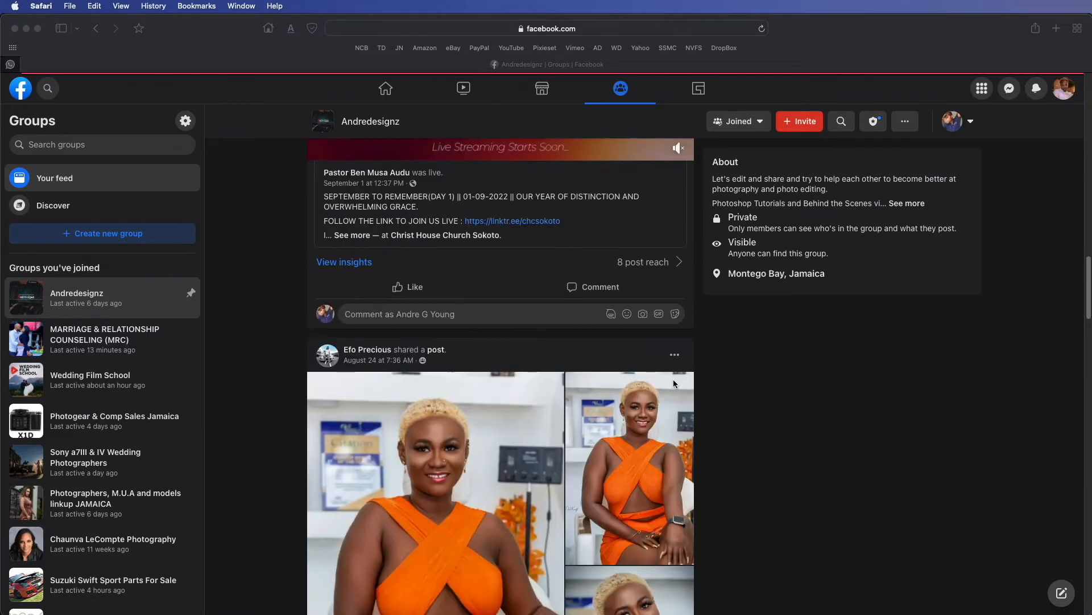
scroll(676, 384, "down", 2)
scroll(675, 380, "up", 6)
scroll(675, 383, "up", 15)
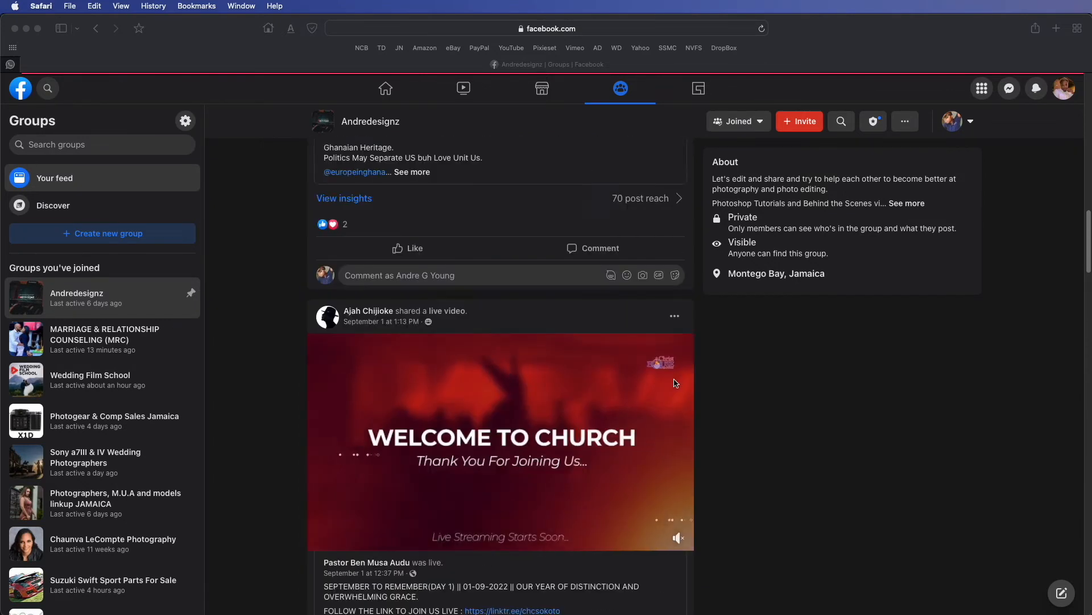
scroll(675, 383, "up", 15)
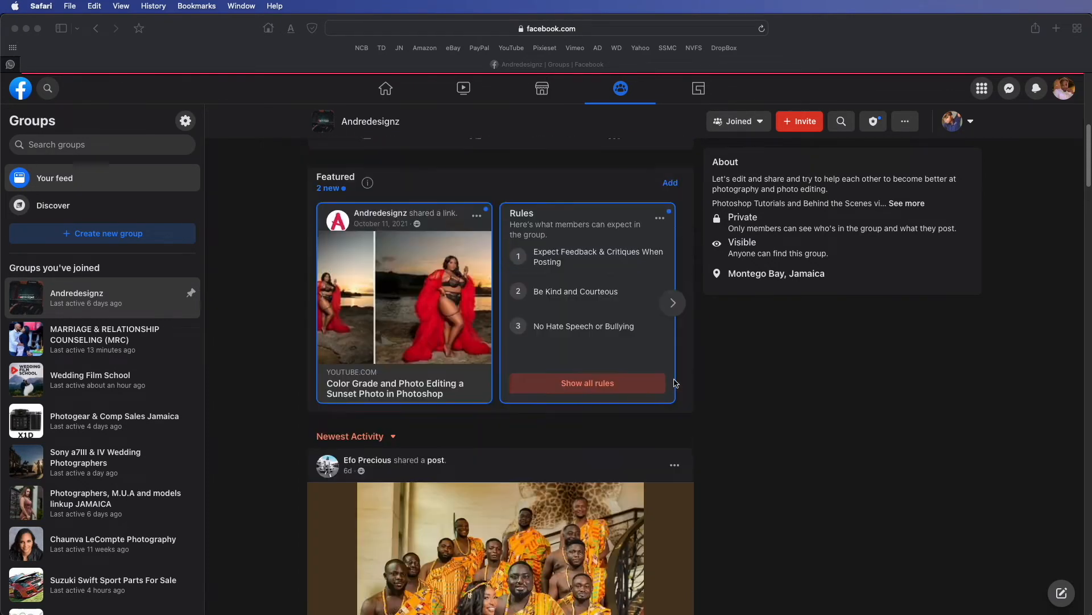
scroll(676, 384, "up", 2)
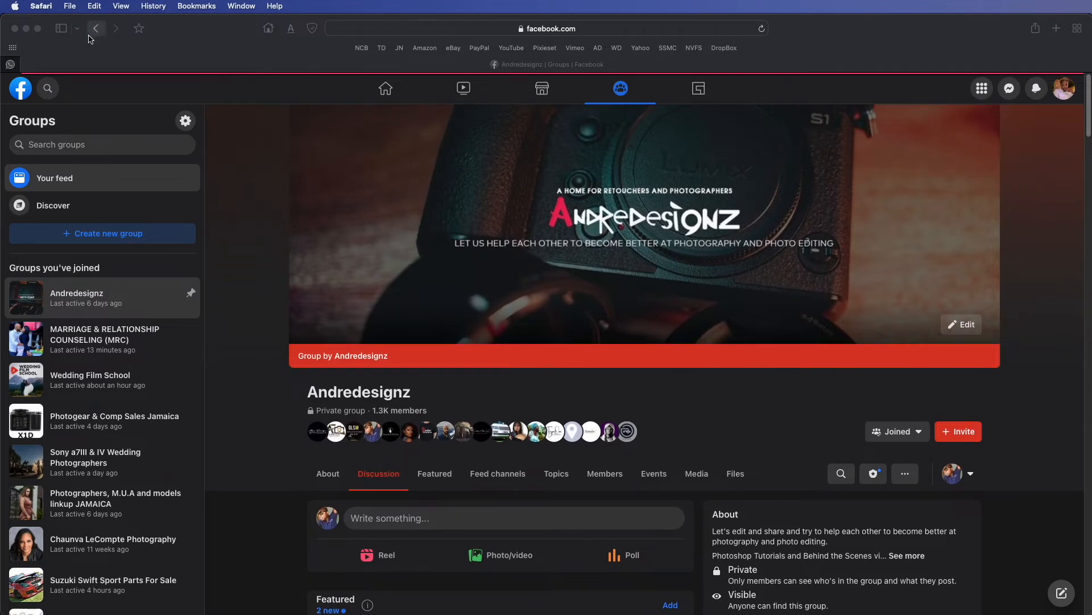
left_click(27, 29)
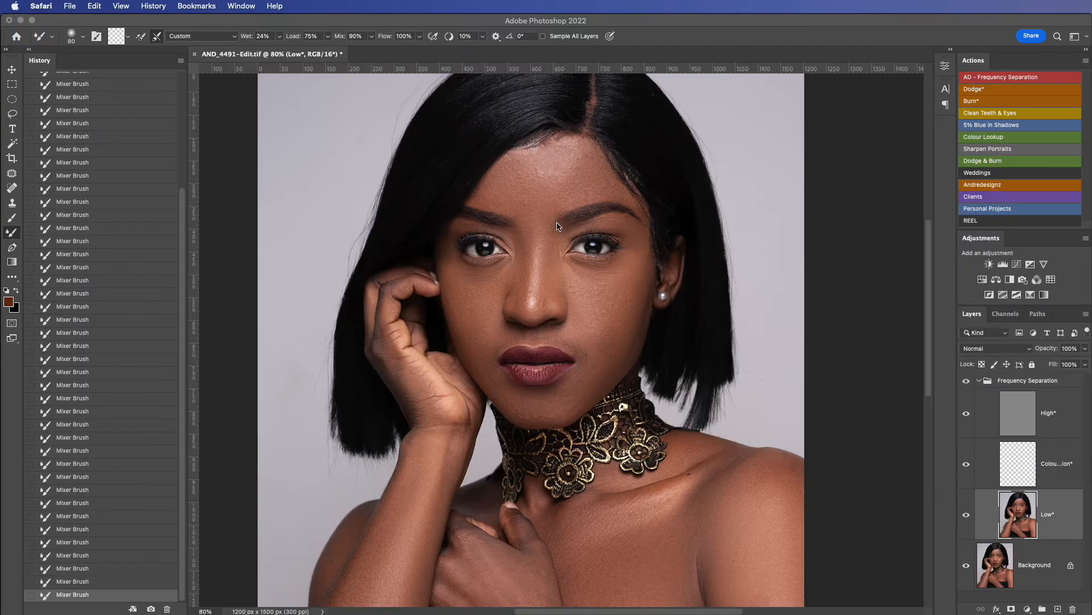
Step: Collapse the Frequency Separation group and stamp all visible layers into a new layer above it
scroll(603, 279, "up", 5)
scroll(603, 278, "down", 3)
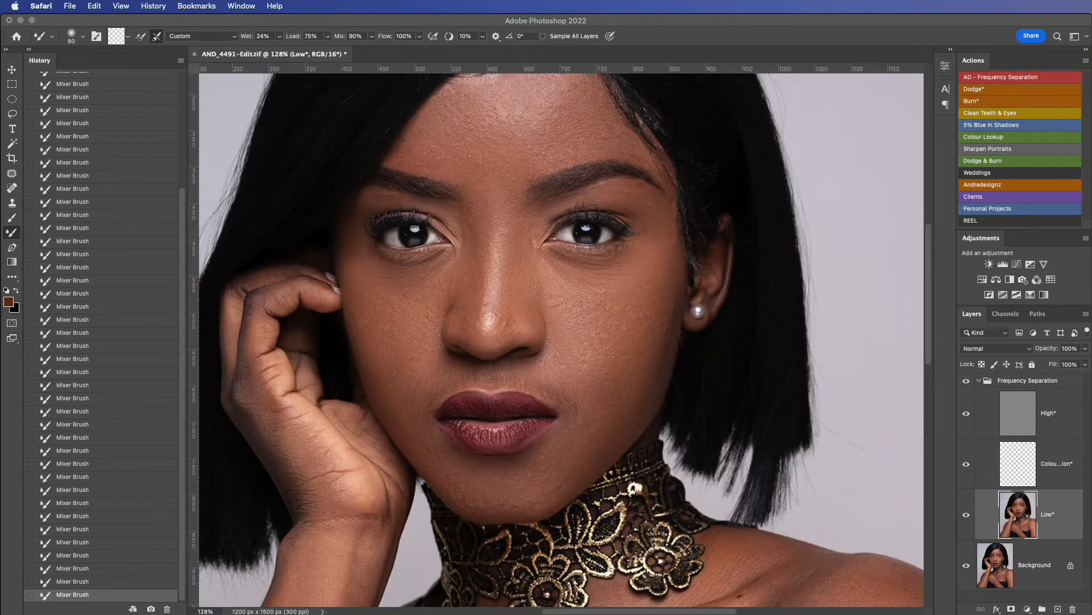
left_click(977, 382)
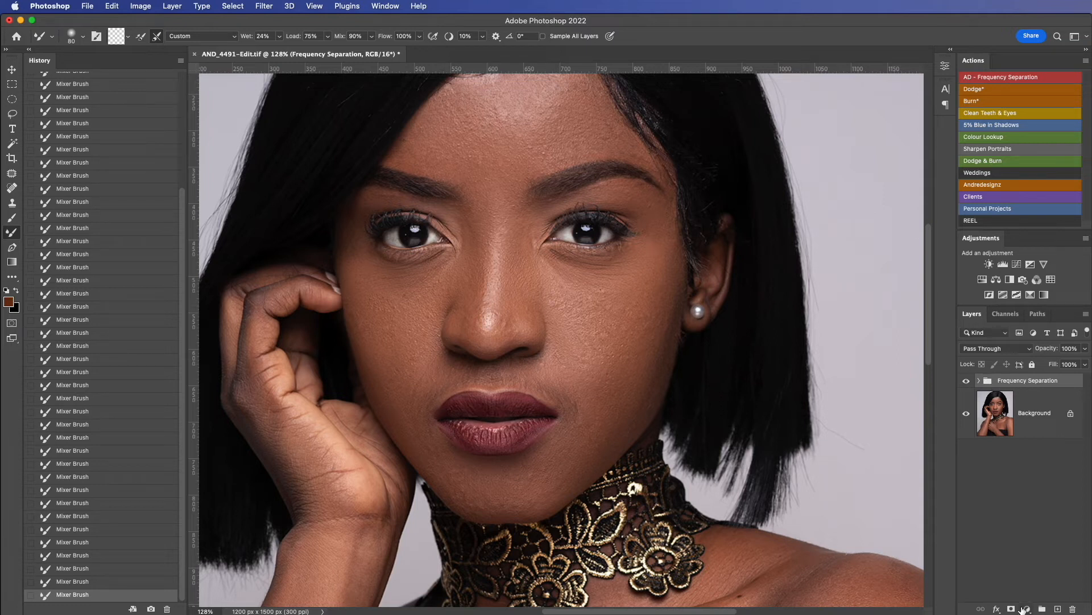
key("alt+shift+super+e")
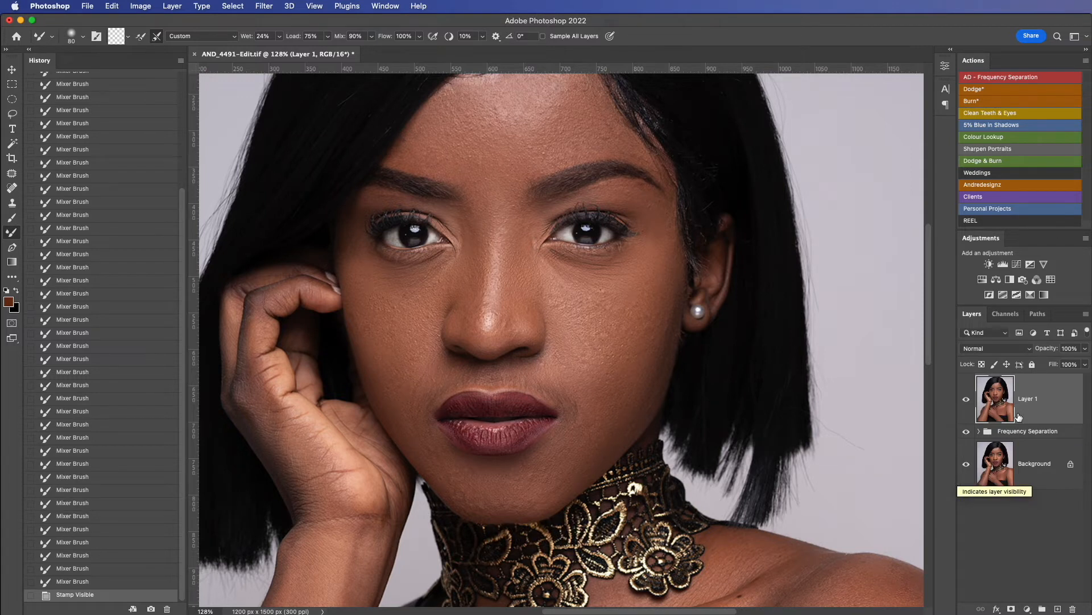
left_click(1027, 402)
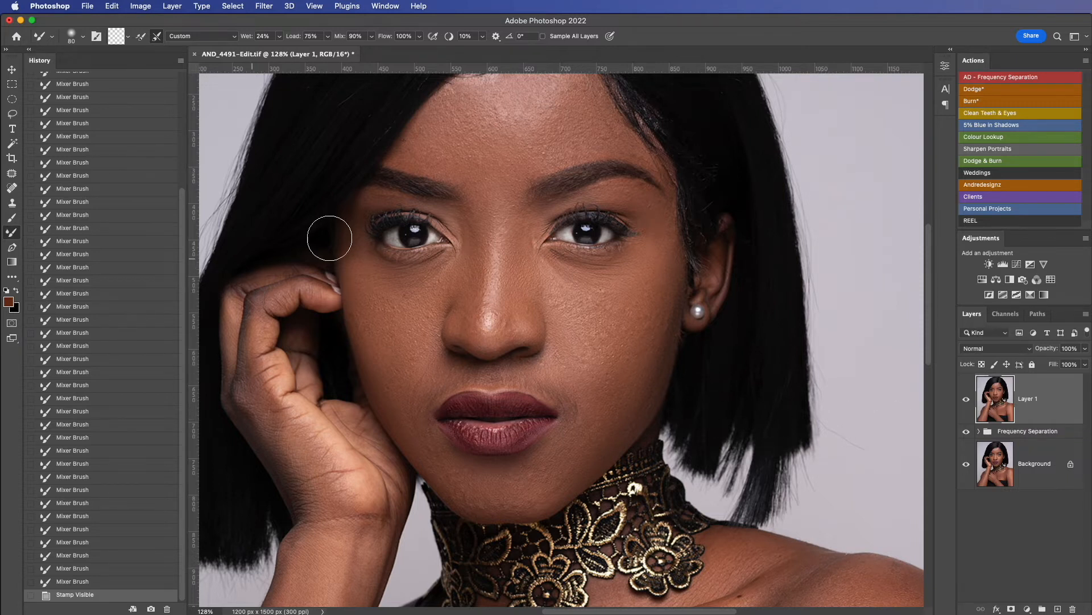
Step: Use the Patch tool on the new top layer to repair rough skin on the earring-side inner cheek and below the eye
left_click(10, 171)
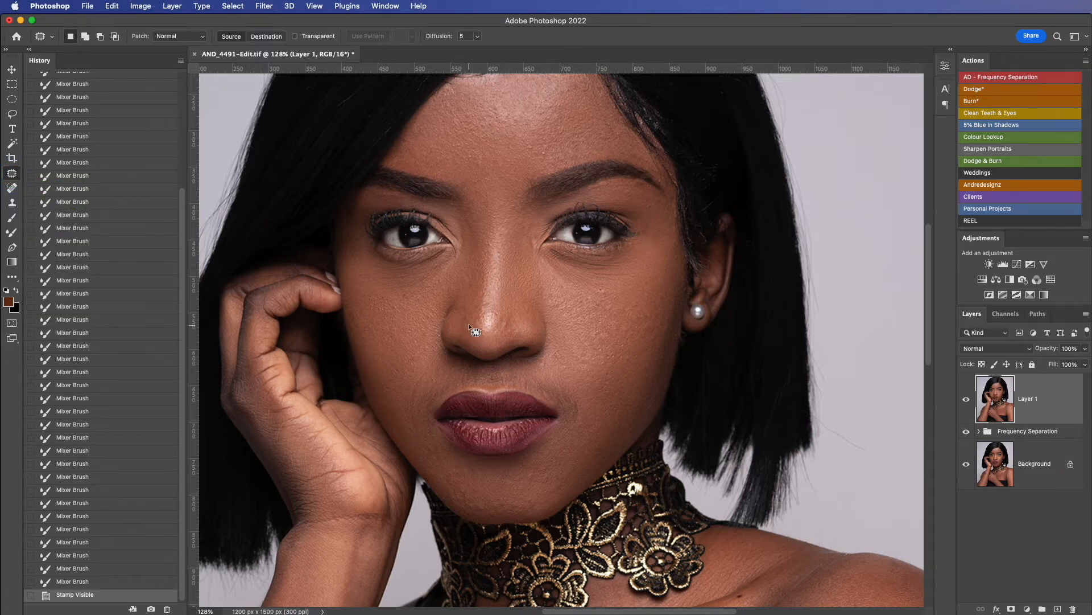
key("super+plus")
key("super+plus")
mouse_move(549, 252)
left_mouse_down()
mouse_move(533, 269)
mouse_move(545, 263)
mouse_move(548, 287)
left_mouse_up()
left_click(571, 276)
mouse_move(663, 216)
left_mouse_down()
mouse_move(667, 232)
mouse_move(704, 217)
mouse_move(698, 209)
left_mouse_up()
left_click(696, 218)
left_click_drag(693, 211, 711, 209)
mouse_move(675, 249)
left_mouse_down()
mouse_move(691, 265)
mouse_move(677, 251)
left_mouse_up()
mouse_move(676, 260)
left_mouse_down()
mouse_move(670, 270)
mouse_move(713, 268)
mouse_move(702, 257)
left_mouse_up()
left_click(722, 254)
Step: Patch the bumps across the middle and outer part of the earring-side cheek with cleaner skin
mouse_move(706, 263)
left_mouse_down()
mouse_move(718, 257)
mouse_move(730, 275)
mouse_move(768, 243)
mouse_move(768, 227)
mouse_move(793, 223)
left_mouse_up()
mouse_move(776, 317)
left_mouse_down()
mouse_move(785, 355)
mouse_move(731, 322)
mouse_move(743, 310)
mouse_move(712, 366)
mouse_move(705, 347)
left_mouse_up()
left_click(718, 323)
left_click(722, 349)
mouse_move(706, 350)
left_mouse_down()
mouse_move(686, 369)
mouse_move(687, 383)
mouse_move(696, 384)
mouse_move(671, 355)
left_mouse_up()
mouse_move(670, 353)
left_mouse_down()
mouse_move(689, 340)
mouse_move(655, 376)
left_mouse_up()
mouse_move(655, 373)
left_mouse_down()
mouse_move(668, 391)
mouse_move(671, 377)
left_mouse_up()
mouse_move(670, 377)
left_mouse_down()
mouse_move(689, 363)
mouse_move(660, 393)
left_mouse_up()
left_click(663, 405)
Step: Patch the blemishes on the lower earring-side cheek and beside the nostril, and clear the selection
mouse_move(660, 392)
left_mouse_down()
mouse_move(711, 387)
mouse_move(710, 404)
mouse_move(709, 380)
mouse_move(746, 386)
mouse_move(760, 506)
mouse_move(770, 504)
mouse_move(756, 524)
left_mouse_up()
left_click(737, 376)
left_click(780, 476)
left_click(756, 524)
mouse_move(682, 427)
left_mouse_down()
mouse_move(673, 422)
mouse_move(694, 410)
mouse_move(690, 453)
mouse_move(724, 427)
mouse_move(722, 441)
mouse_move(562, 400)
mouse_move(569, 391)
left_mouse_up()
left_click_drag(555, 379, 573, 414)
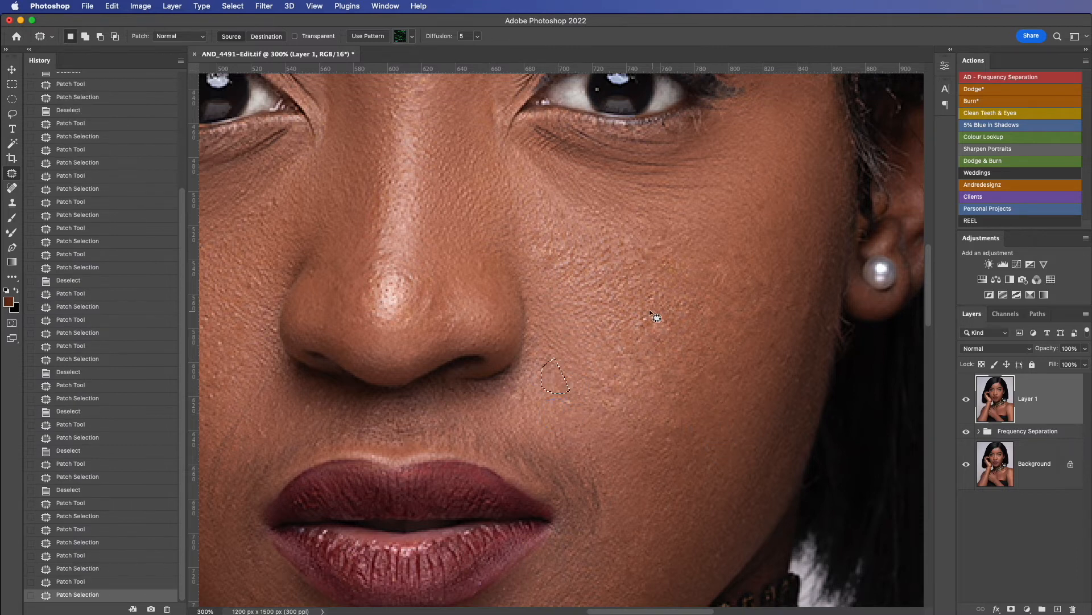
left_click(607, 338)
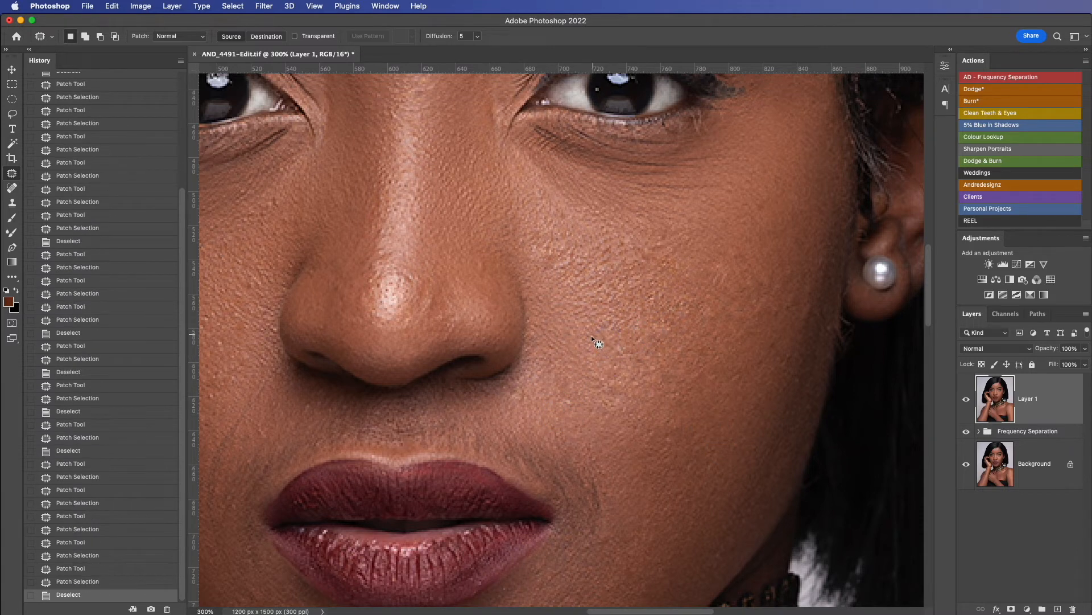
key("super+minus")
key("super+minus")
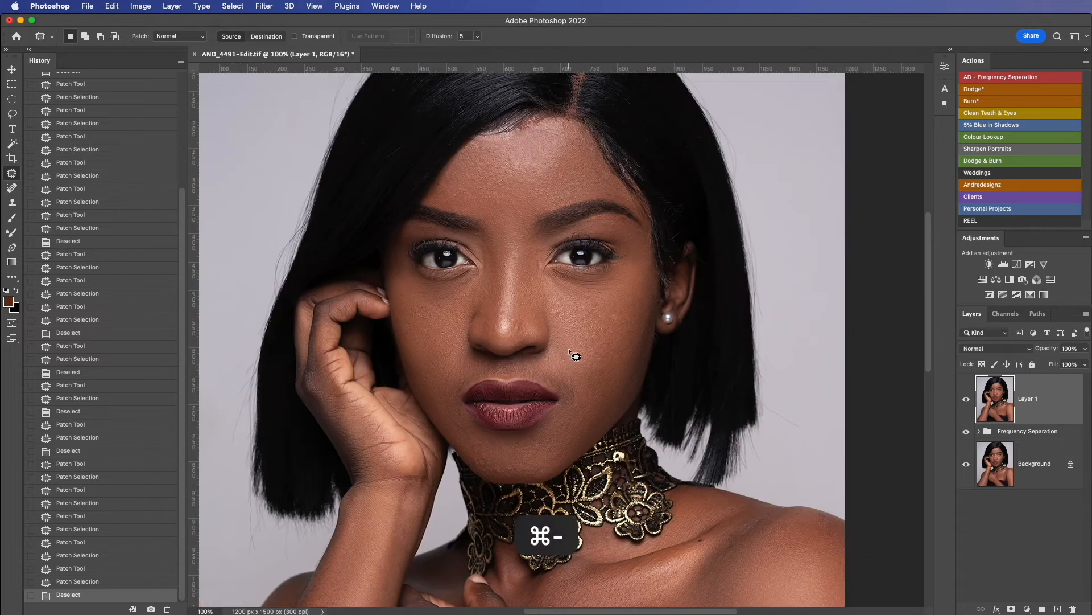
Step: Patch the uneven texture on the earring side of the nose and near that eye's inner corner
key("super+plus")
mouse_move(554, 279)
left_mouse_down()
mouse_move(556, 288)
mouse_move(512, 297)
mouse_move(507, 287)
left_mouse_up()
left_click(518, 296)
mouse_move(510, 290)
left_mouse_down()
mouse_move(497, 295)
mouse_move(512, 273)
left_mouse_up()
left_click(515, 269)
left_click_drag(524, 182, 508, 221)
left_click(508, 220)
Step: Patch the rough skin on the upper hand-side cheek below the eye and clear the selection
mouse_move(271, 280)
left_mouse_down()
mouse_move(308, 297)
mouse_move(306, 289)
left_mouse_up()
mouse_move(301, 287)
left_mouse_down()
mouse_move(275, 252)
mouse_move(261, 305)
mouse_move(317, 271)
mouse_move(316, 285)
left_mouse_up()
left_click(274, 256)
left_click(287, 294)
left_click(345, 314)
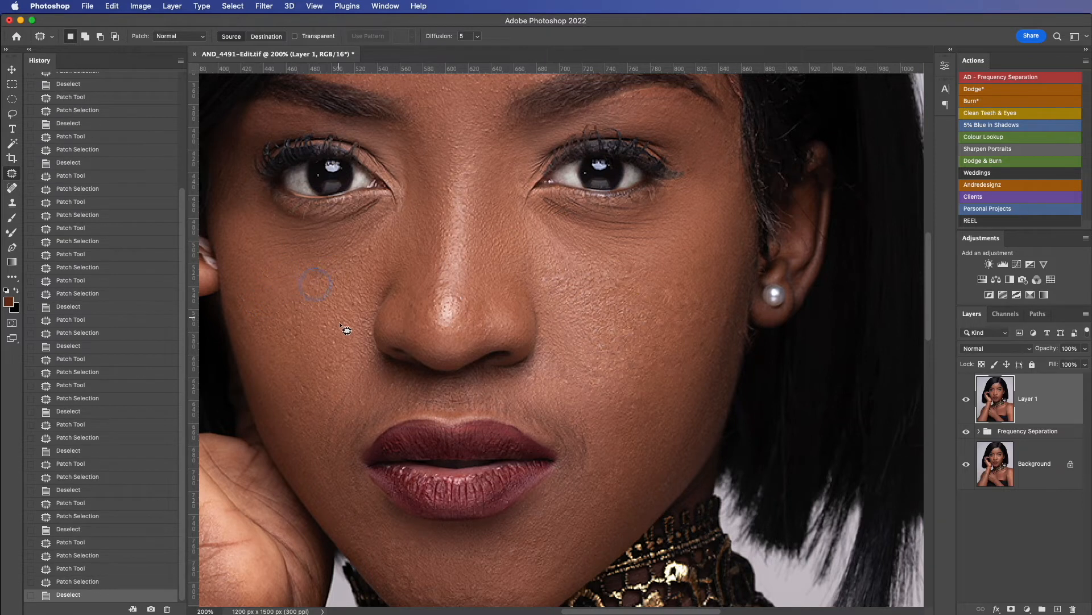
Step: Patch the bumps down the middle and lower hand-side cheek and beside the nostril with smoother skin
left_click_drag(298, 320, 305, 330)
left_click_drag(305, 330, 312, 390)
left_click_drag(312, 389, 288, 423)
left_click_drag(287, 417, 296, 430)
left_click_drag(352, 293, 359, 297)
left_click_drag(356, 296, 331, 317)
mouse_move(353, 372)
left_mouse_down()
mouse_move(366, 362)
mouse_move(334, 474)
mouse_move(311, 406)
mouse_move(341, 420)
left_mouse_up()
key("super+d")
Step: Patch the lower hand-side cheek and the skin beneath that corner of the mouth
mouse_move(337, 415)
left_mouse_down()
mouse_move(314, 386)
mouse_move(345, 452)
mouse_move(354, 417)
mouse_move(326, 434)
mouse_move(321, 418)
left_mouse_up()
key("super+d")
key("super+d")
mouse_move(357, 473)
left_mouse_down()
mouse_move(349, 487)
mouse_move(359, 509)
left_mouse_up()
key("super+d")
Step: Patch the remaining blemishes above and beside the hand-side mouth corner, clearing the selection after each repair
mouse_move(325, 414)
left_mouse_down()
mouse_move(340, 412)
mouse_move(325, 391)
left_mouse_up()
mouse_move(330, 434)
left_mouse_down()
mouse_move(317, 431)
mouse_move(325, 412)
mouse_move(361, 421)
mouse_move(363, 392)
mouse_move(376, 402)
left_mouse_up()
key("super+d")
key("super+d")
left_click_drag(375, 402, 380, 386)
key("super+d")
left_click_drag(334, 422, 342, 427)
left_click_drag(340, 428, 323, 449)
key("super+d")
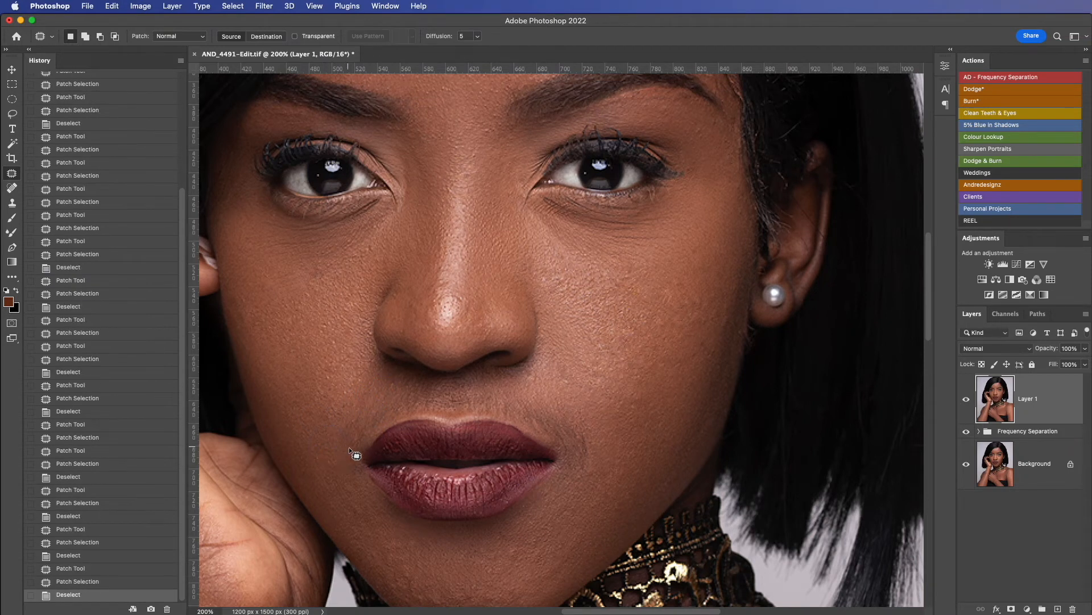
Step: Run the Dodge action to add its masked Levels layer, and set up the Brush as Soft Round with 1% flow
scroll(386, 453, "down", 5)
scroll(384, 452, "up", 5)
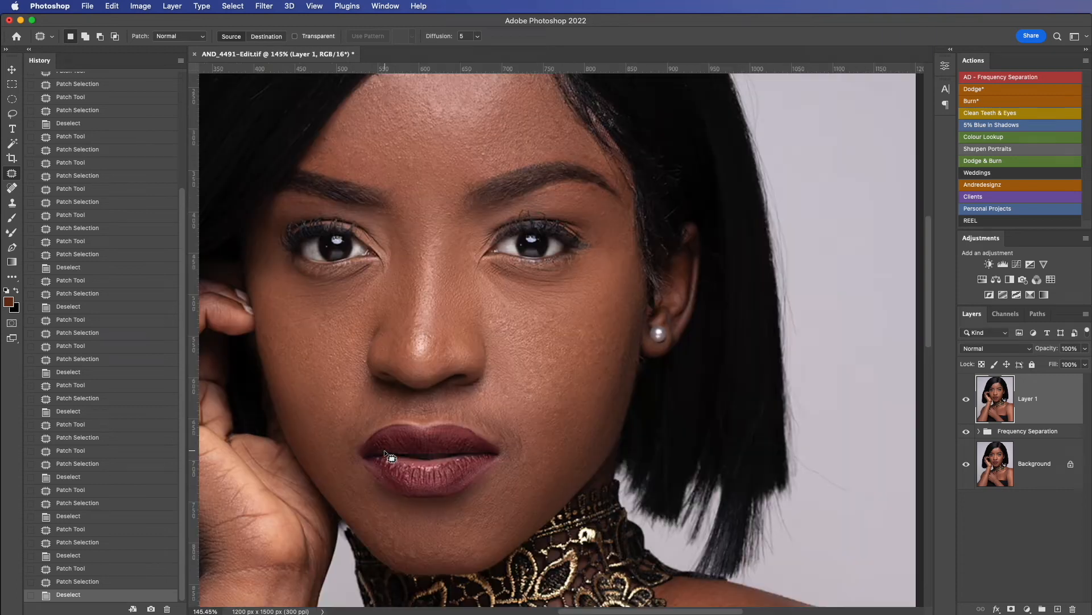
left_click_drag(426, 442, 494, 377)
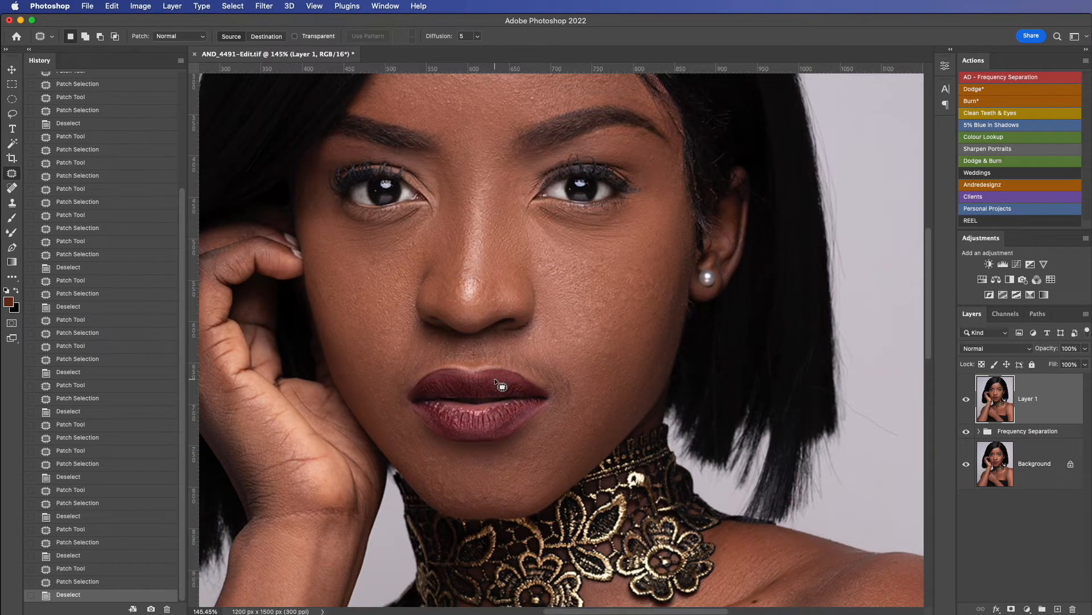
scroll(503, 382, "down", 4)
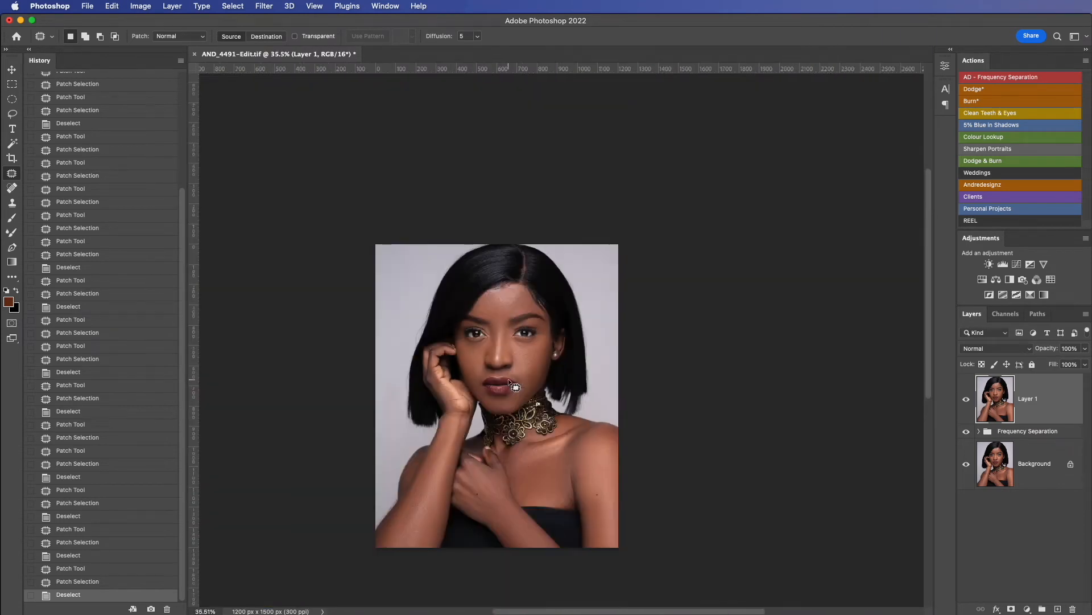
scroll(510, 384, "up", 2)
scroll(510, 384, "up", 2)
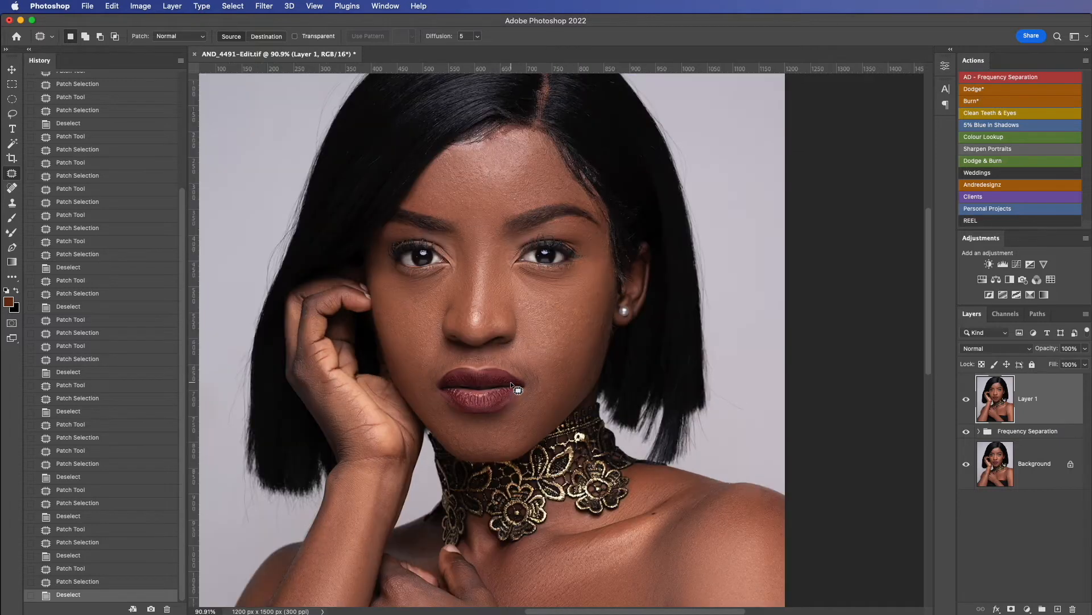
left_click(980, 90)
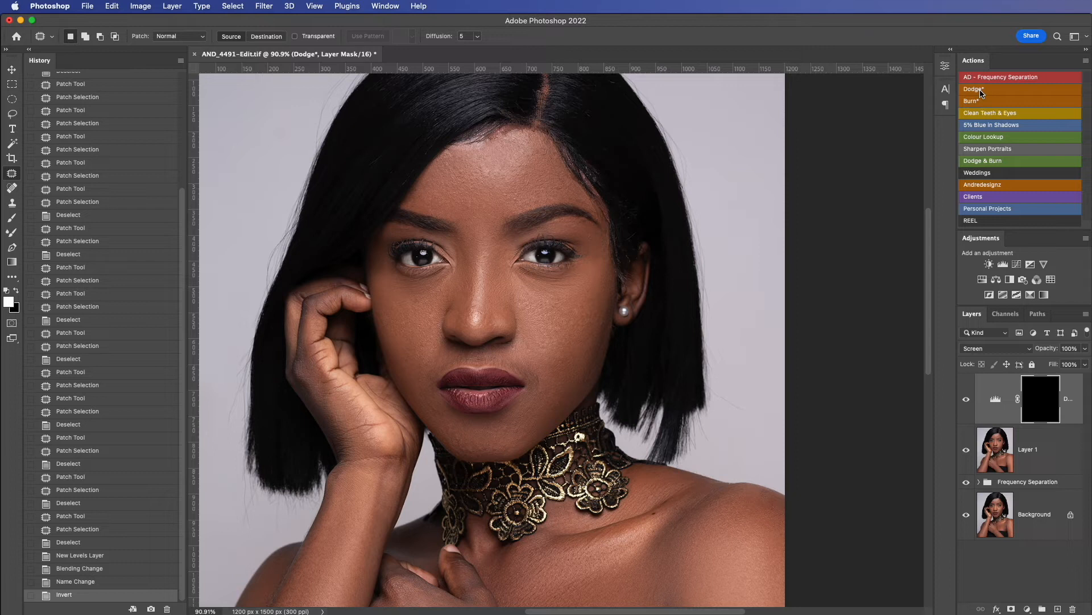
key("b")
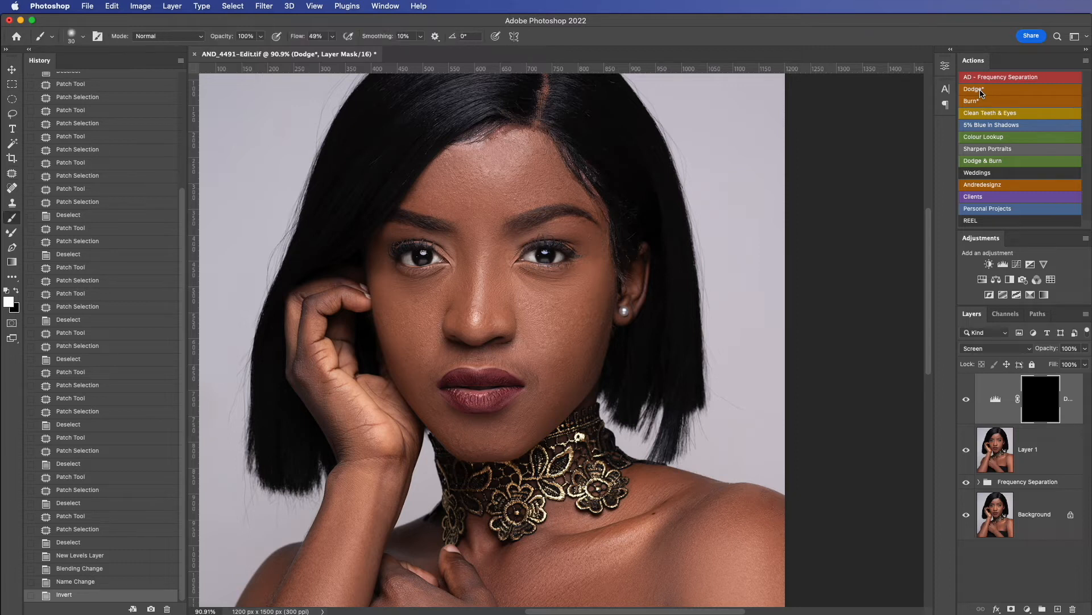
left_click(80, 37)
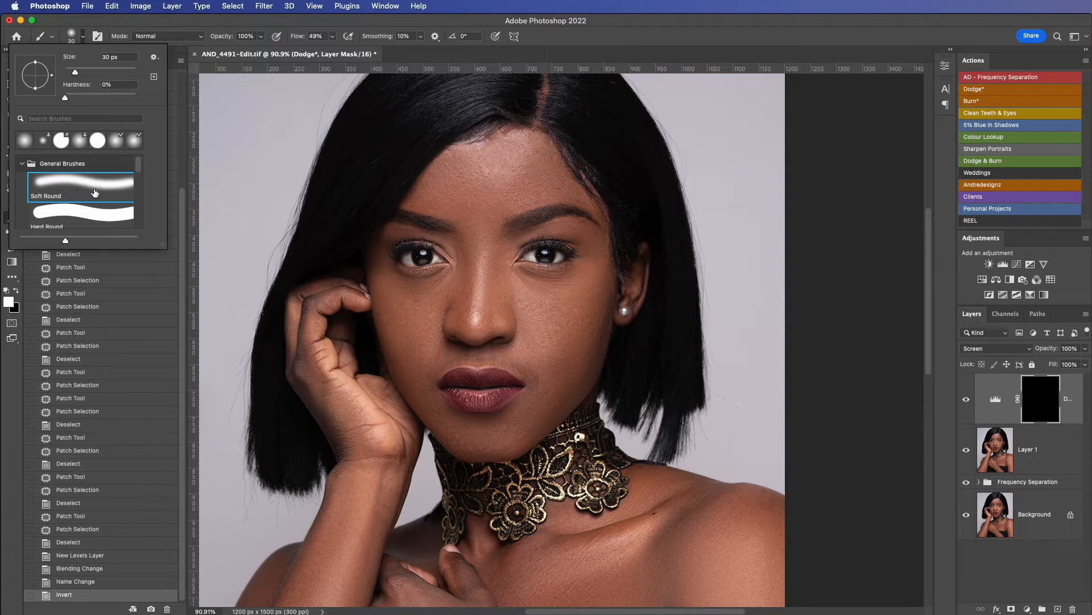
left_click(333, 39)
left_click(333, 38)
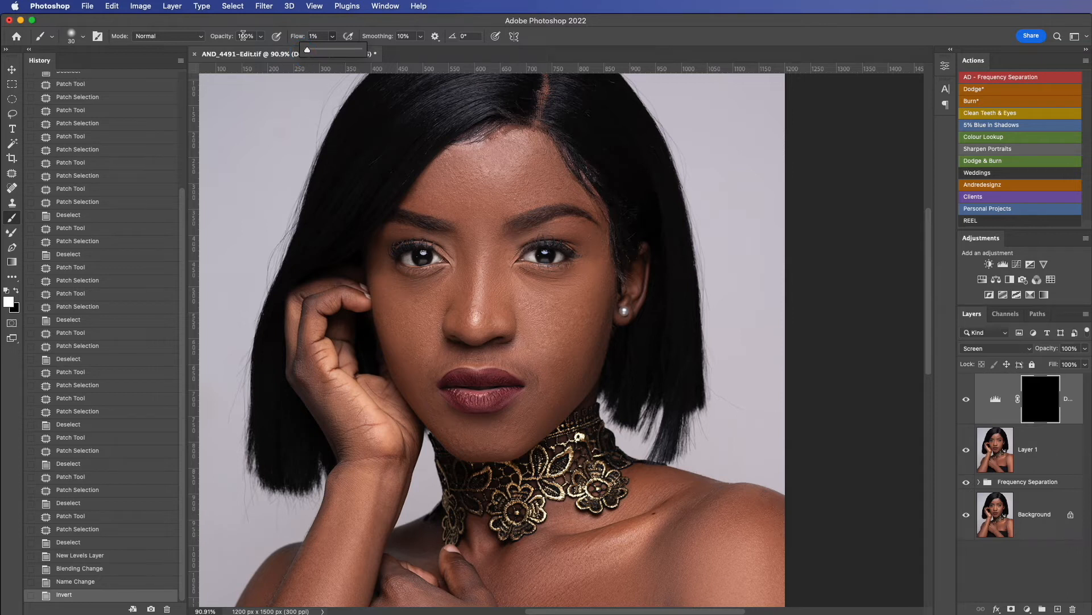
Step: Paint white on the Dodge mask to brighten the nose bridge and the tip of the nose
left_click(482, 249)
left_click(483, 249)
left_click(484, 247)
left_click(484, 246)
left_click(484, 245)
left_click(483, 245)
left_click(483, 245)
left_click(483, 245)
left_click(484, 235)
left_click(482, 245)
left_click(477, 314)
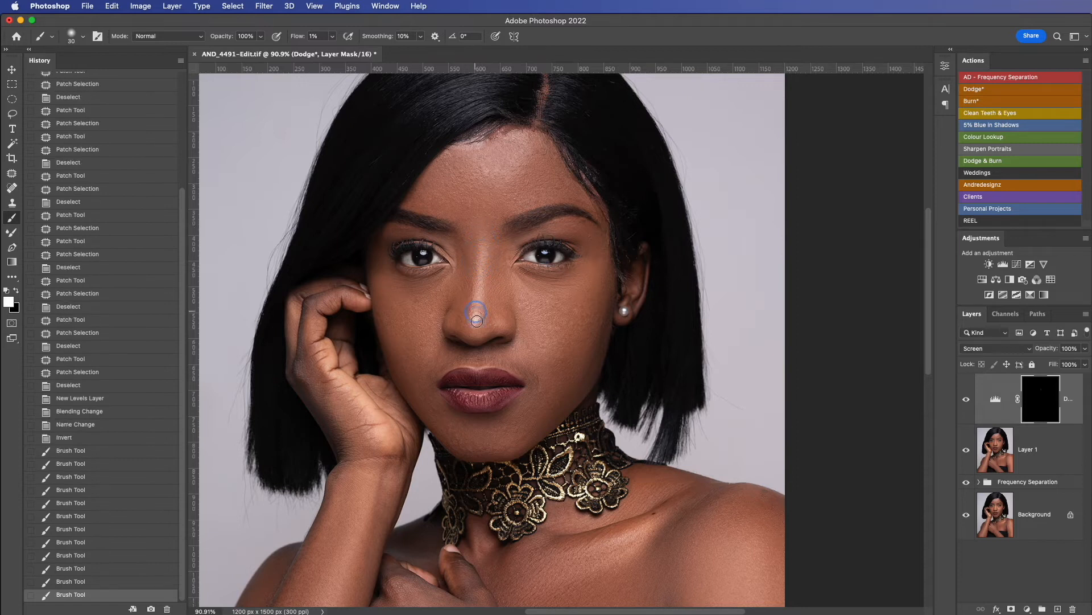
left_click(476, 323)
left_click(477, 329)
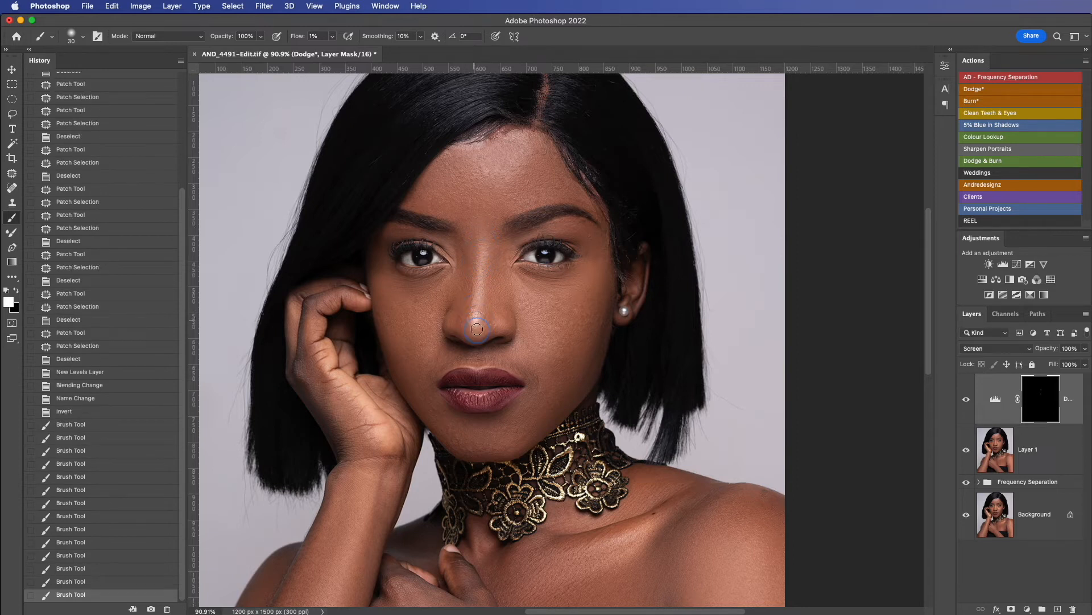
left_click(475, 333)
left_click(479, 291)
left_click(481, 262)
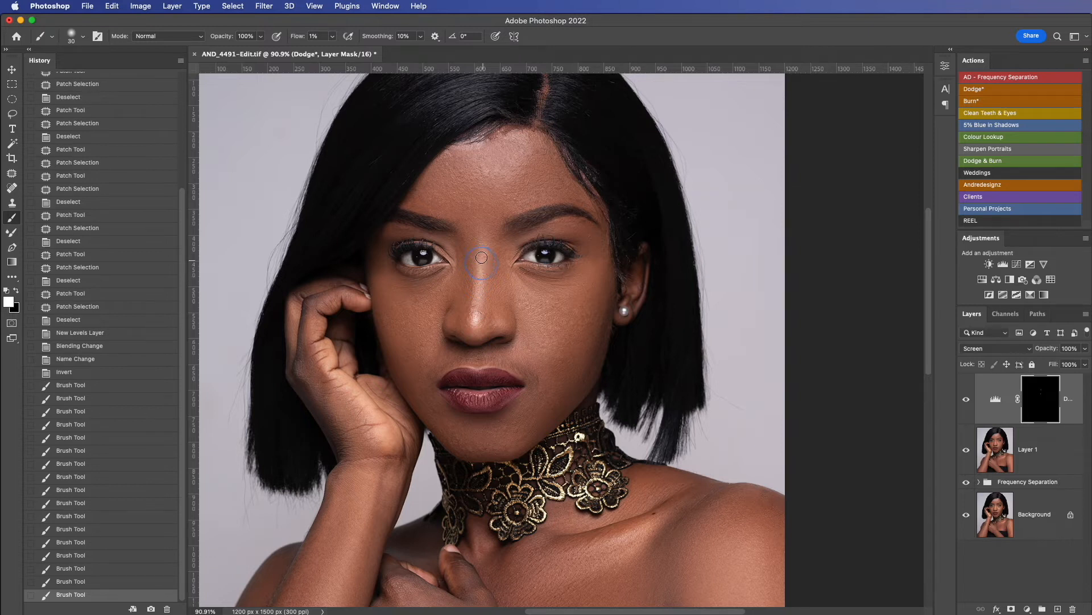
left_click(481, 273)
left_click(483, 286)
left_click(485, 297)
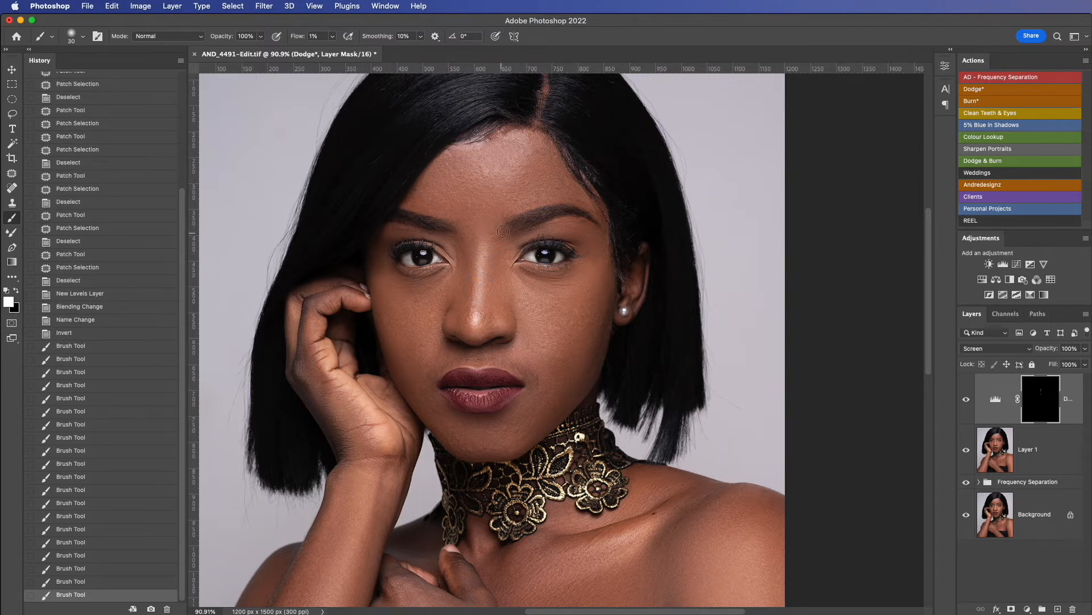
Step: Brighten the centre of the forehead and the chin on the Dodge mask, enlarging the brush for the chin
mouse_move(492, 184)
left_mouse_down()
mouse_move(508, 175)
mouse_move(486, 170)
mouse_move(490, 162)
left_mouse_up()
key("bracketright")
key("bracketright")
mouse_move(490, 438)
left_mouse_down()
mouse_move(466, 436)
mouse_move(494, 440)
mouse_move(482, 436)
mouse_move(524, 421)
mouse_move(507, 437)
mouse_move(471, 440)
mouse_move(516, 427)
mouse_move(479, 434)
left_mouse_up()
Step: Brighten the tops of both cheeks on the Dodge mask with a larger brush, and compare with the Dodge layer hidden
key("bracketright")
key("bracketright")
mouse_move(409, 302)
left_mouse_down()
mouse_move(432, 297)
mouse_move(415, 302)
mouse_move(436, 289)
mouse_move(398, 286)
mouse_move(450, 279)
mouse_move(393, 289)
mouse_move(419, 326)
mouse_move(408, 307)
mouse_move(423, 322)
mouse_move(436, 292)
mouse_move(407, 311)
left_mouse_up()
key("bracketleft")
key("bracketleft")
key("bracketleft")
key("bracketright")
key("bracketright")
mouse_move(566, 313)
left_mouse_down()
mouse_move(544, 301)
mouse_move(554, 308)
mouse_move(551, 325)
mouse_move(562, 307)
mouse_move(550, 335)
mouse_move(538, 311)
mouse_move(569, 300)
mouse_move(524, 284)
mouse_move(567, 291)
mouse_move(526, 310)
mouse_move(547, 300)
left_mouse_up()
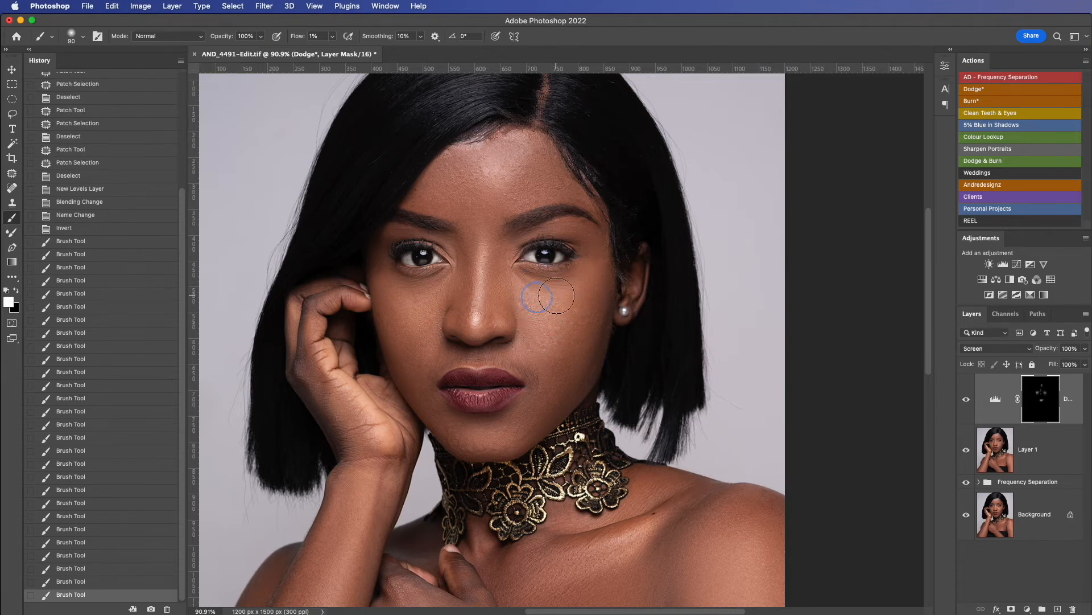
left_click(966, 402)
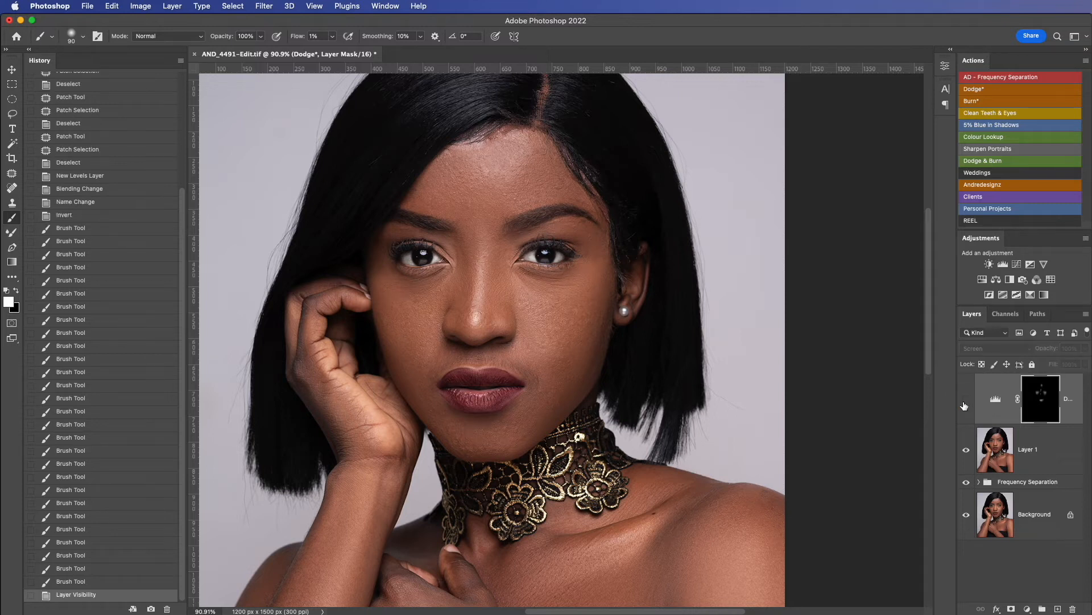
left_click(967, 402)
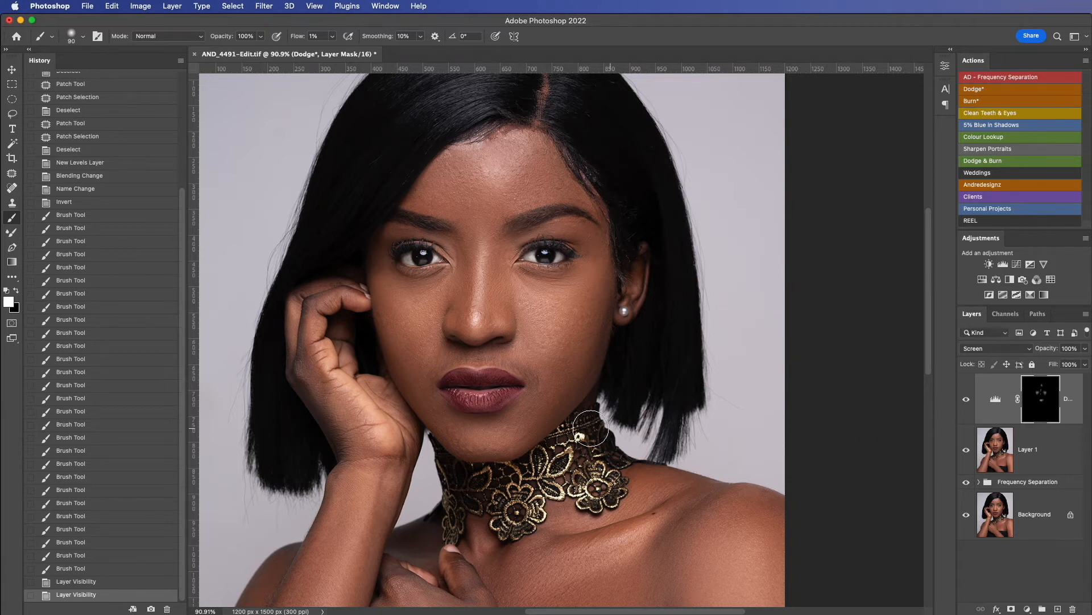
Step: Paint on the Dodge mask to brighten the highlights along the raised forearm and the crossed forearm
left_click_drag(603, 434, 634, 258)
mouse_move(629, 518)
left_mouse_down()
mouse_move(627, 351)
mouse_move(634, 381)
left_mouse_up()
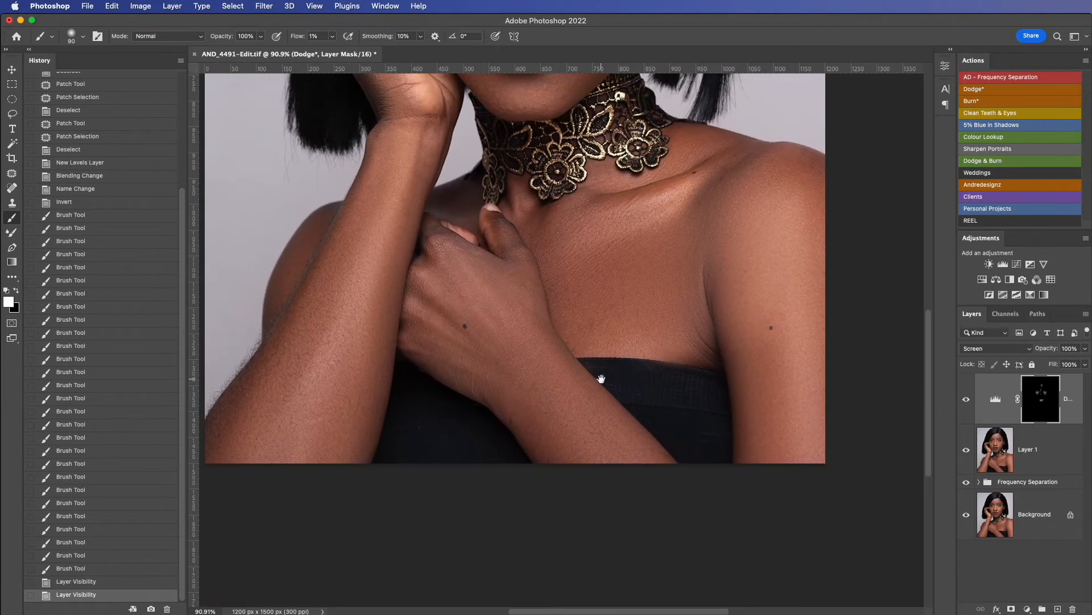
mouse_move(340, 346)
left_mouse_down()
mouse_move(317, 361)
mouse_move(293, 458)
left_mouse_up()
left_click_drag(371, 236, 378, 209)
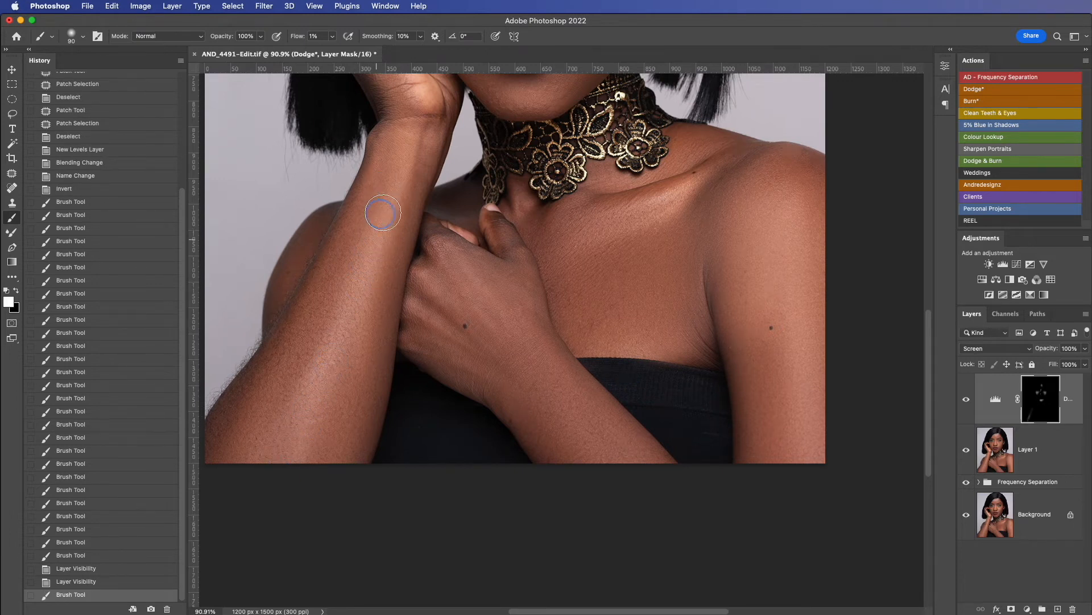
left_click_drag(616, 443, 506, 368)
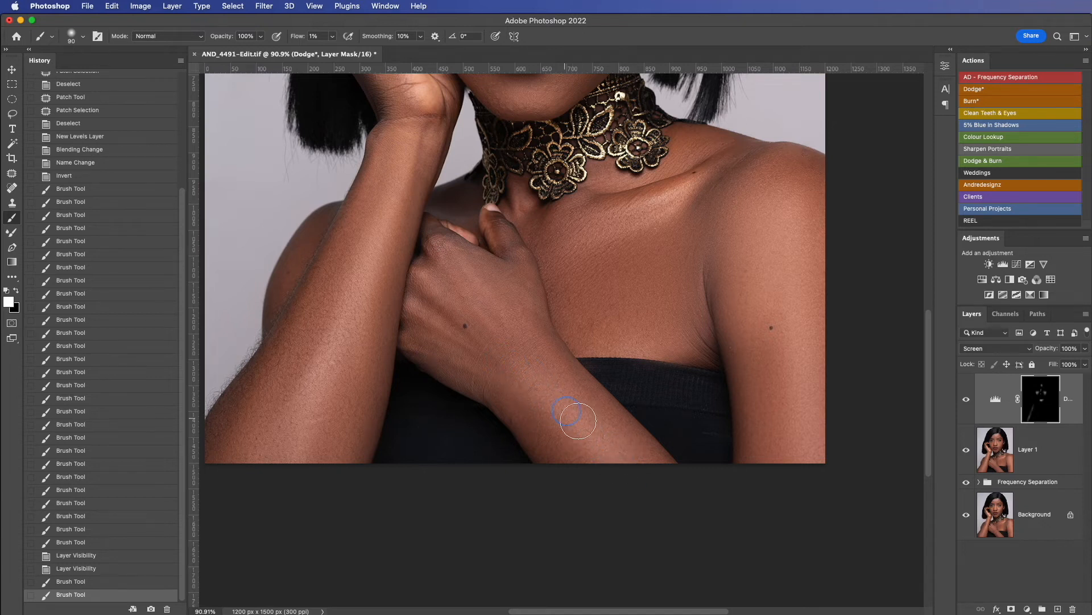
Step: Brighten the earring-side upper arm and the chest on the Dodge mask, and compare with the Dodge layer hidden
left_click_drag(774, 383, 689, 435)
left_click_drag(715, 512, 729, 310)
mouse_move(542, 272)
left_mouse_down()
mouse_move(569, 263)
mouse_move(478, 317)
left_mouse_up()
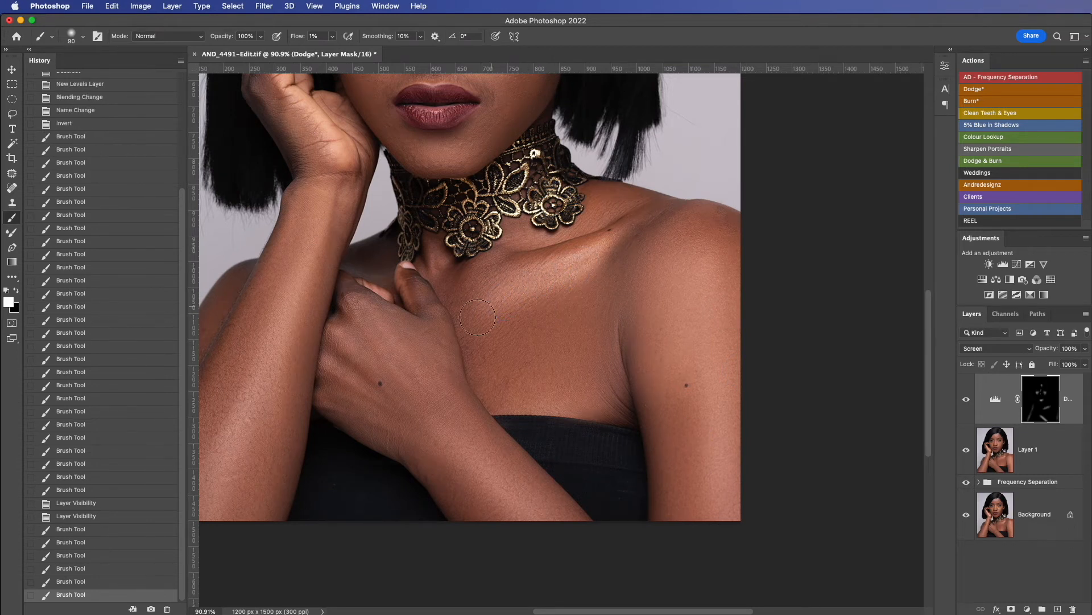
scroll(581, 314, "down", 5)
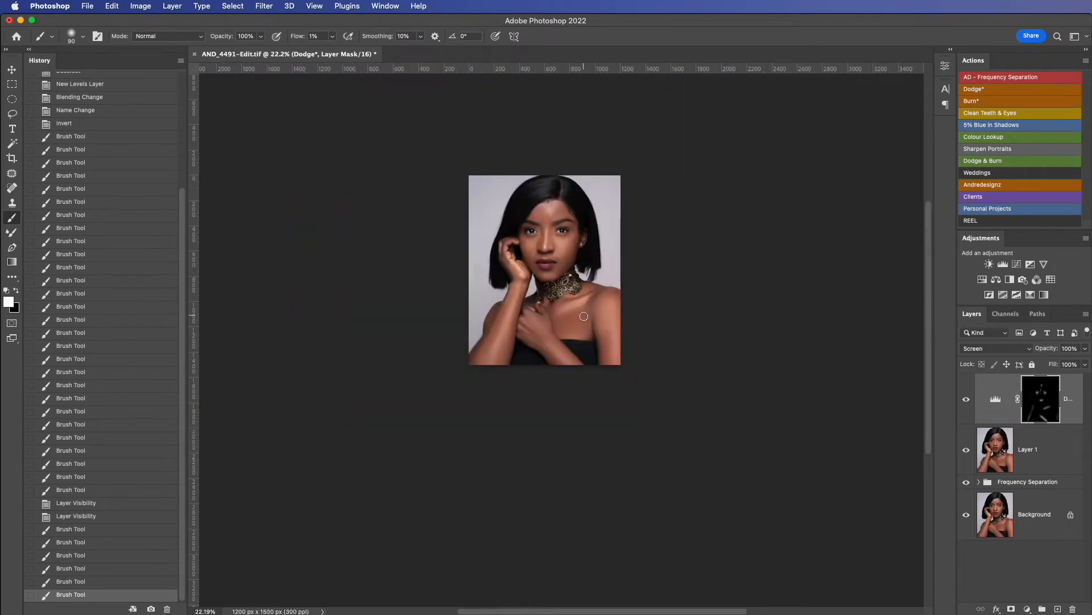
scroll(584, 317, "up", 2)
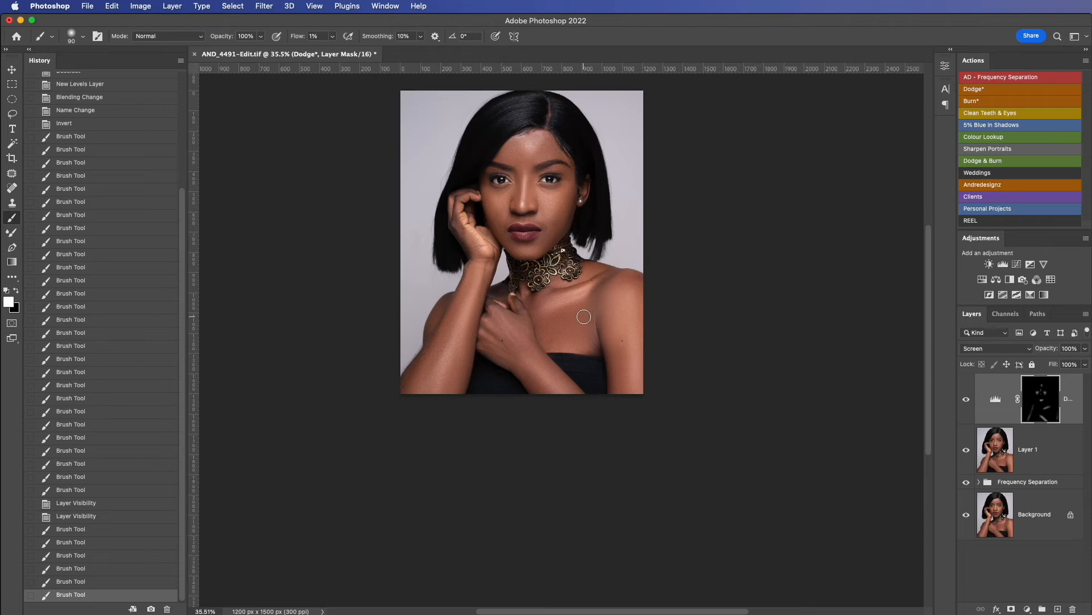
left_click(966, 402)
left_click(965, 402)
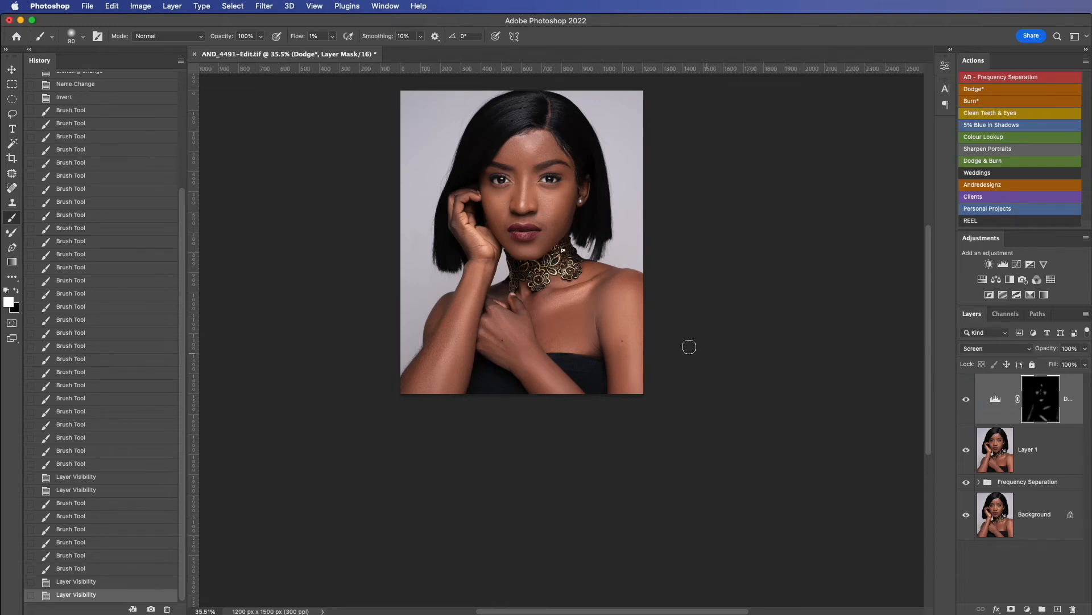
Step: Run the Burn action and paint on its mask to darken the outer cheeks and jawline on both sides
left_click(999, 102)
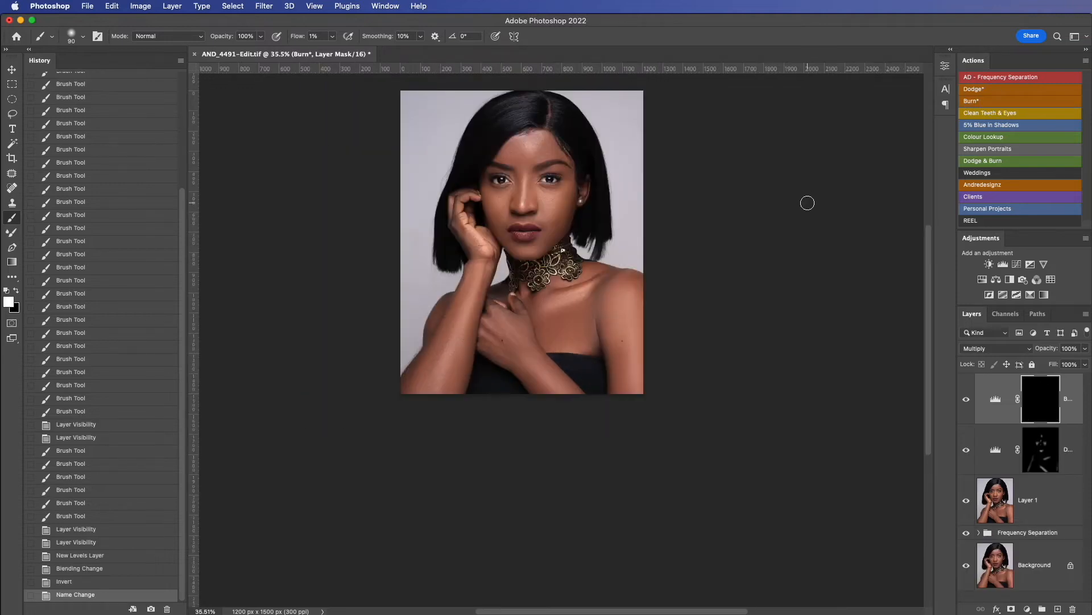
scroll(565, 167, "up", 2)
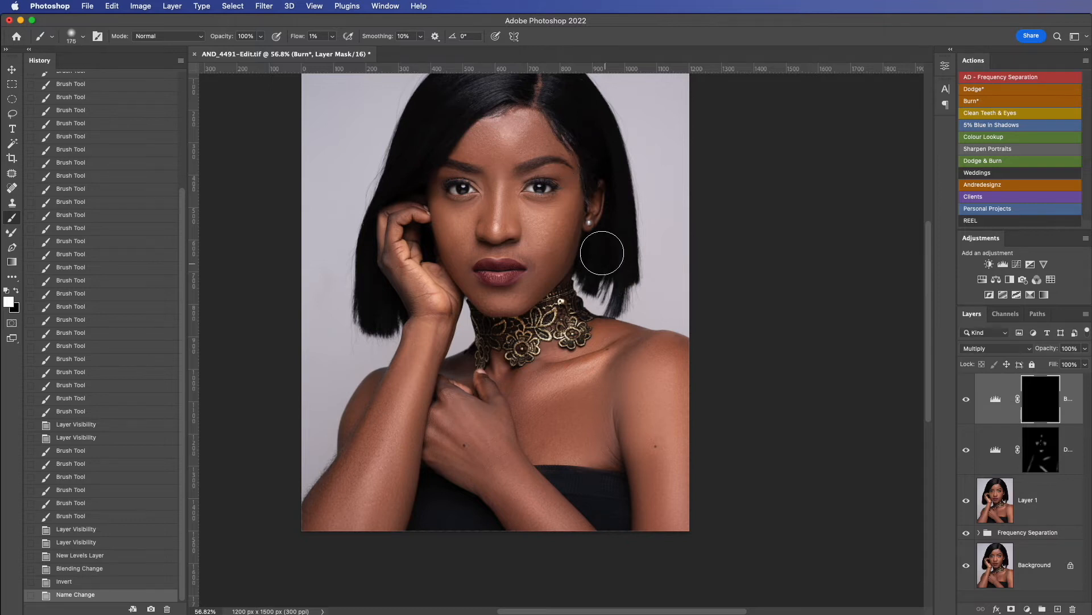
left_click_drag(558, 244, 564, 226)
left_click_drag(545, 265, 566, 221)
mouse_move(554, 257)
left_mouse_down()
mouse_move(569, 218)
mouse_move(548, 292)
left_mouse_up()
left_click_drag(462, 266, 480, 302)
left_click_drag(452, 258, 472, 296)
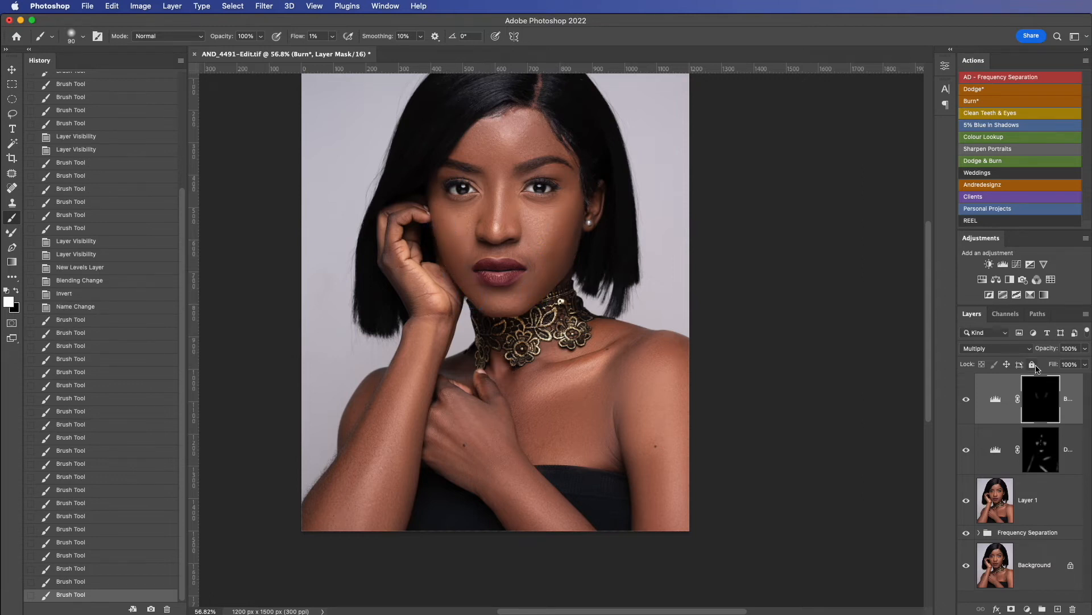
left_click(966, 400)
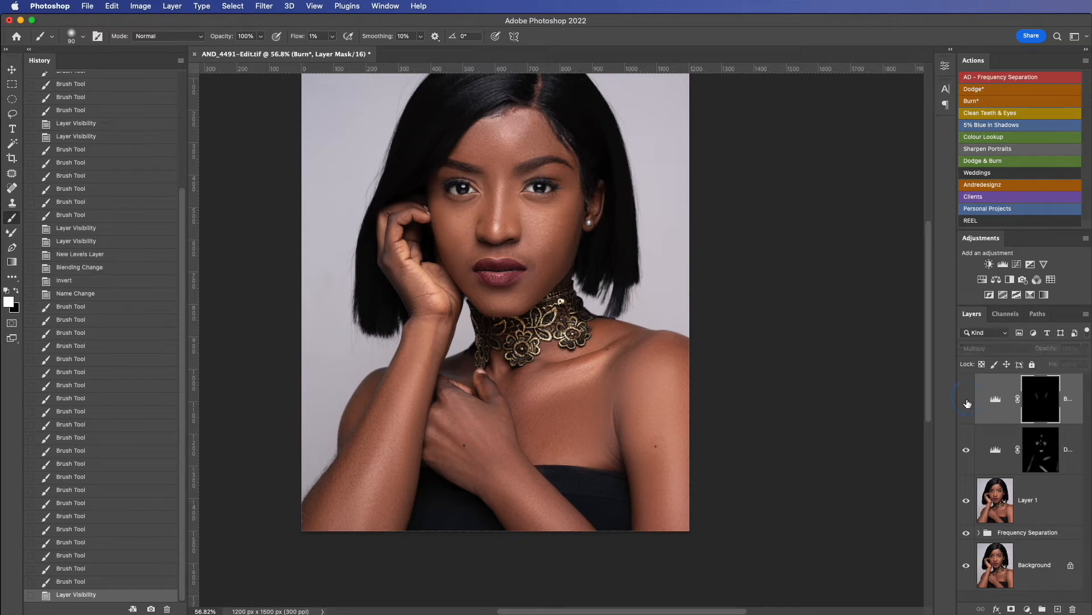
left_click(966, 402)
Step: Reduce the brush size and darken the sides of the nose and the brow area on the Burn mask
key("bracketleft")
key("bracketleft")
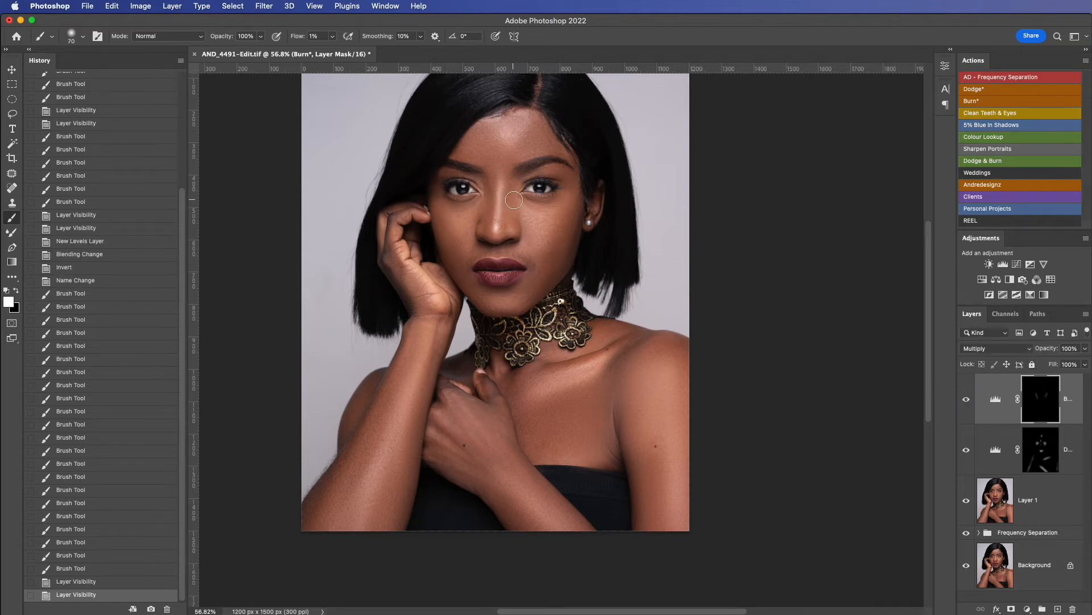
mouse_move(514, 187)
left_mouse_down()
mouse_move(489, 178)
mouse_move(498, 206)
left_mouse_up()
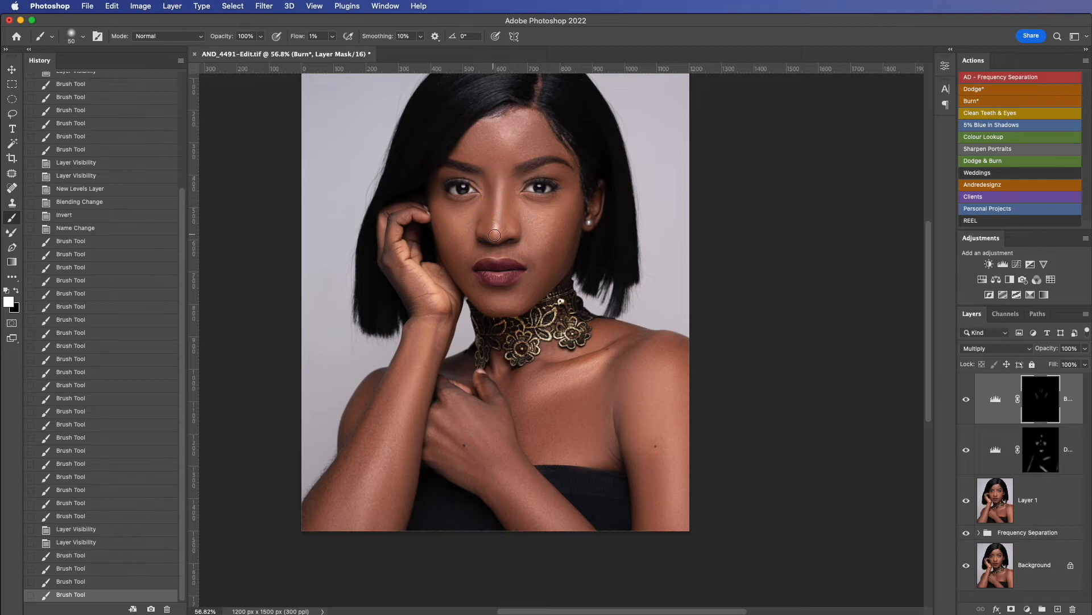
left_click_drag(496, 158, 457, 169)
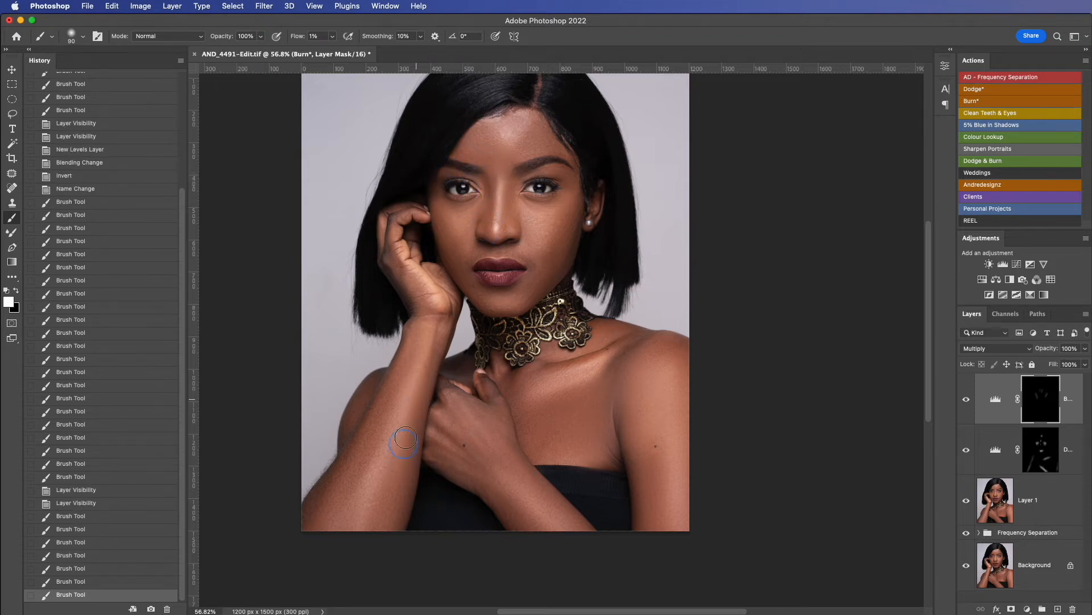
Step: Darken the shaded edges of the raised forearm on the Burn mask to contour it
left_click_drag(399, 477, 401, 464)
left_click_drag(403, 370, 329, 471)
mouse_move(385, 423)
left_mouse_down()
mouse_move(326, 502)
mouse_move(341, 482)
mouse_move(314, 511)
left_mouse_up()
mouse_move(386, 513)
left_mouse_down()
mouse_move(390, 524)
mouse_move(398, 518)
left_mouse_up()
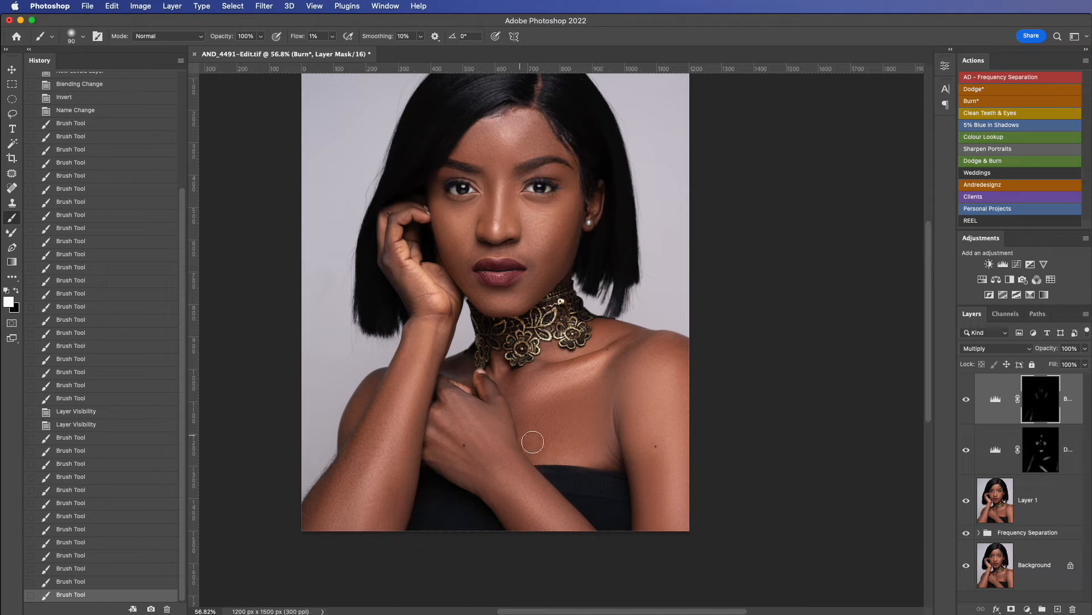
Step: Darken the edges of the crossed forearm and the inner shoulder and chest area on the Burn mask
left_click_drag(500, 511, 537, 539)
left_click_drag(534, 477, 576, 537)
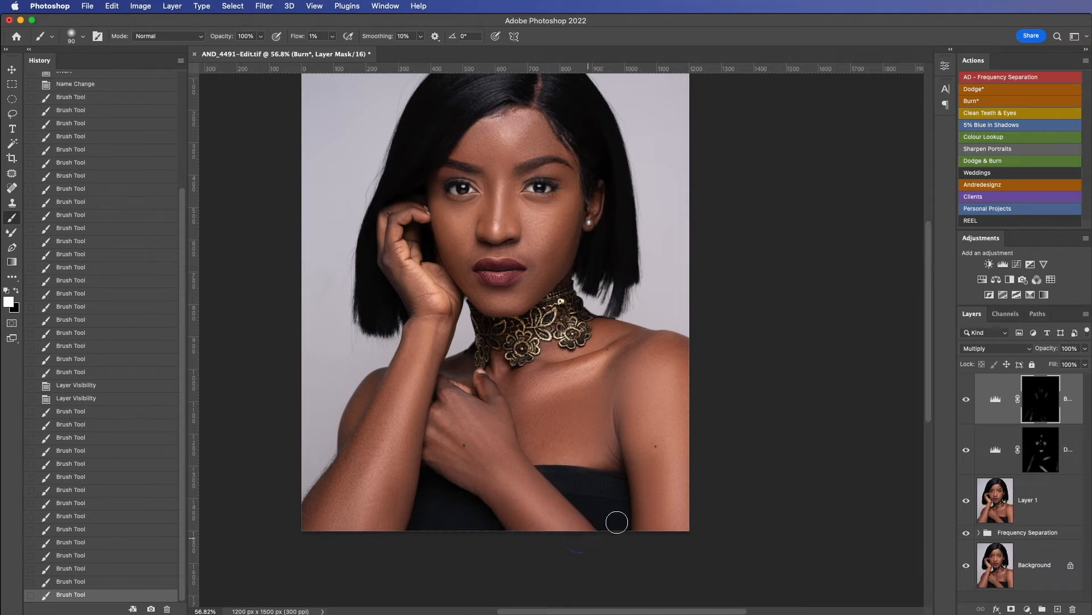
mouse_move(641, 381)
left_mouse_down()
mouse_move(640, 458)
mouse_move(650, 429)
mouse_move(629, 448)
left_mouse_up()
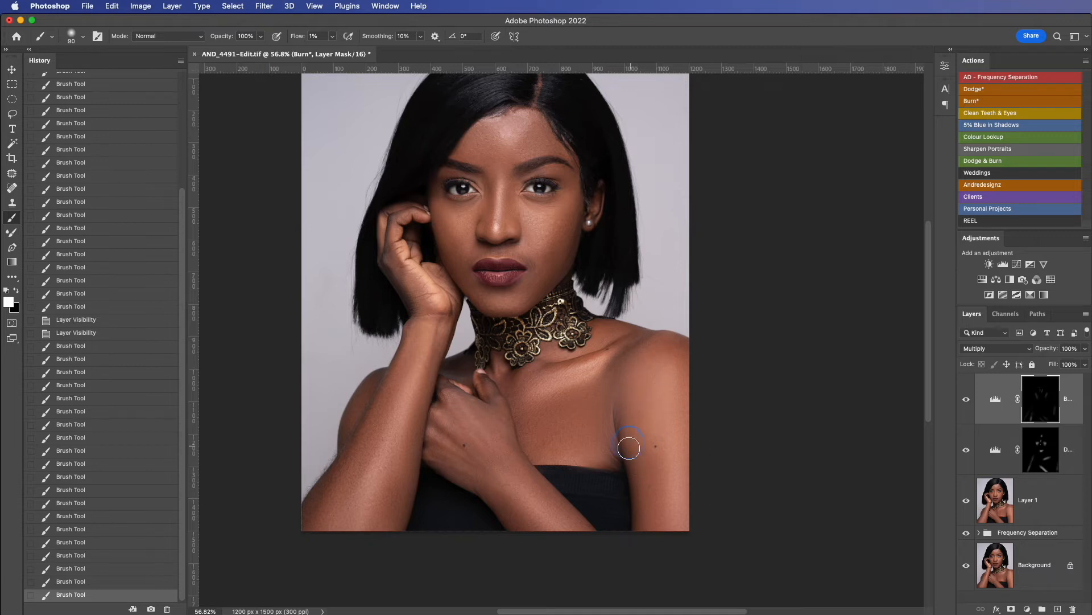
mouse_move(647, 384)
left_mouse_down()
mouse_move(583, 465)
mouse_move(575, 447)
mouse_move(547, 458)
mouse_move(589, 449)
mouse_move(547, 458)
mouse_move(560, 422)
left_mouse_up()
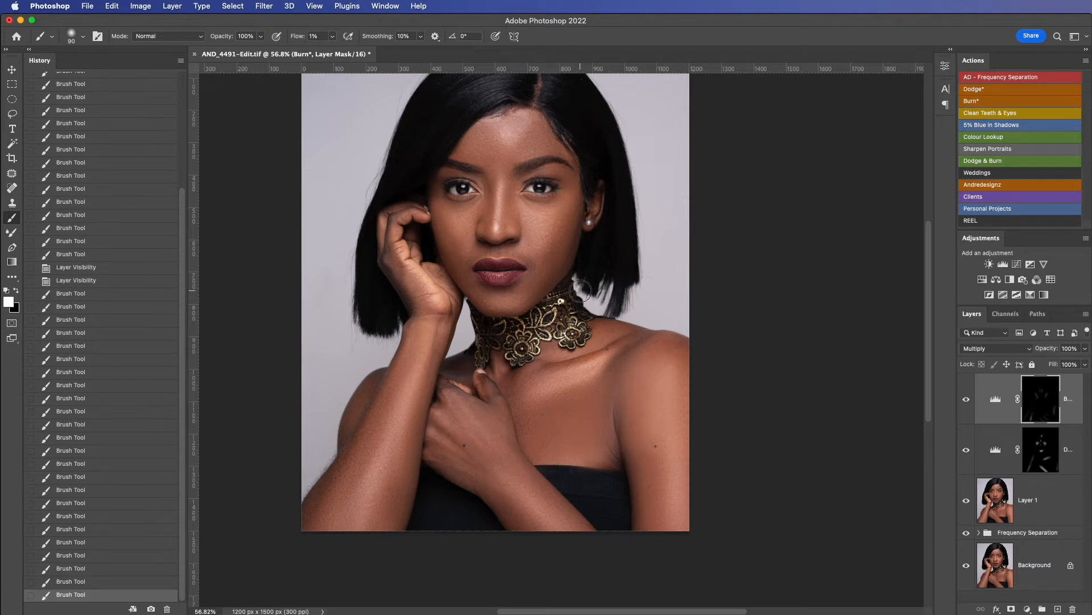
Step: Inspect the contoured face up close, then compare the original Background layer with the full retouch by toggling all other layers
scroll(580, 291, "down", 3)
scroll(580, 291, "up", 5)
scroll(579, 291, "down", 3)
scroll(535, 174, "up", 4)
scroll(533, 176, "down", 3)
scroll(533, 176, "up", 3)
scroll(533, 176, "down", 2)
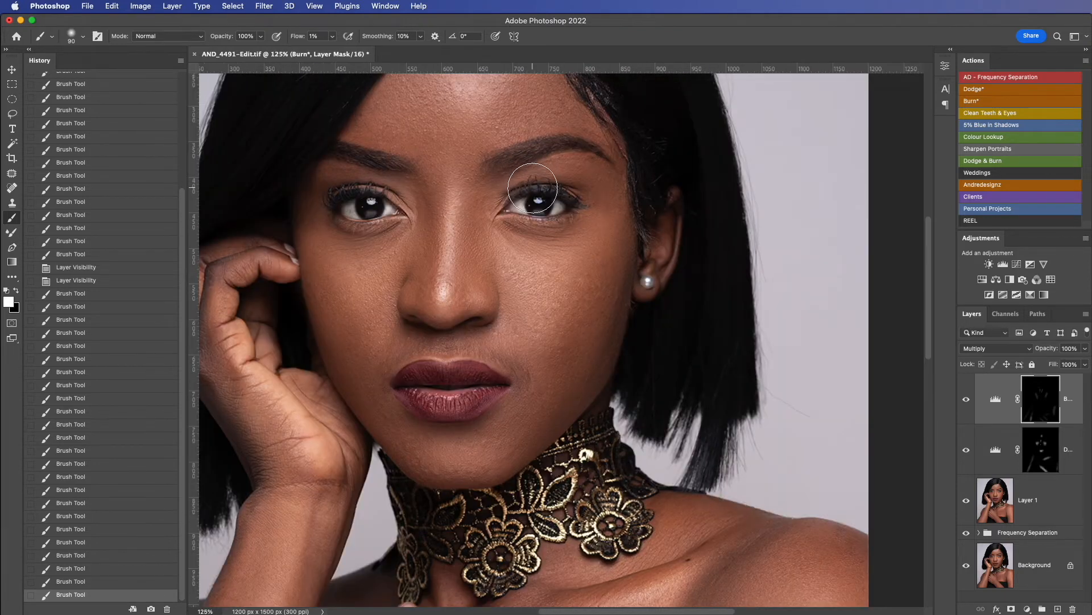
scroll(533, 189, "down", 2)
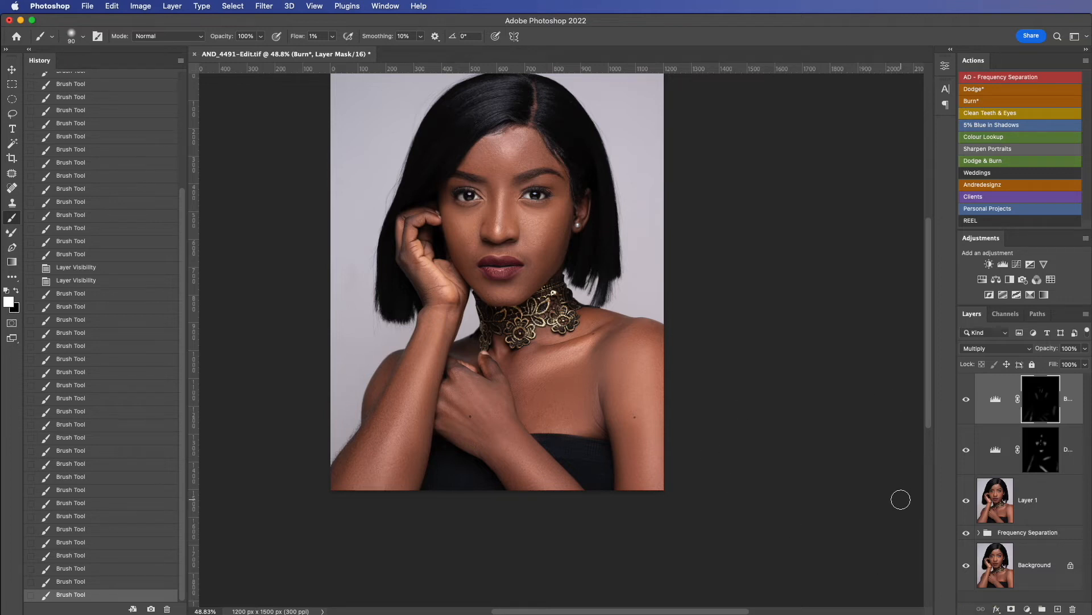
left_click(966, 570, "alt")
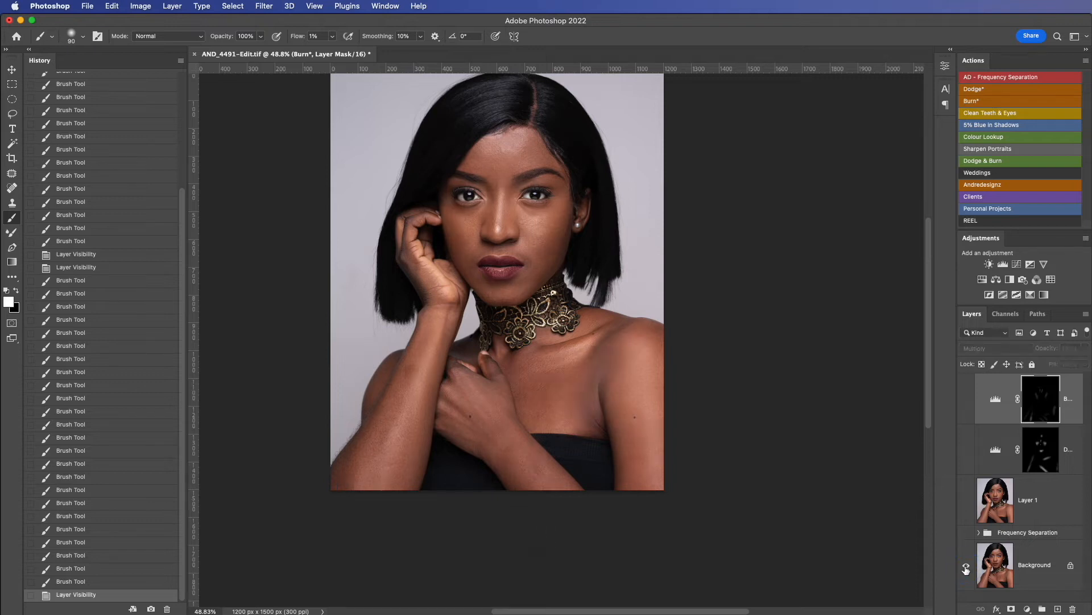
left_click(966, 570, "alt")
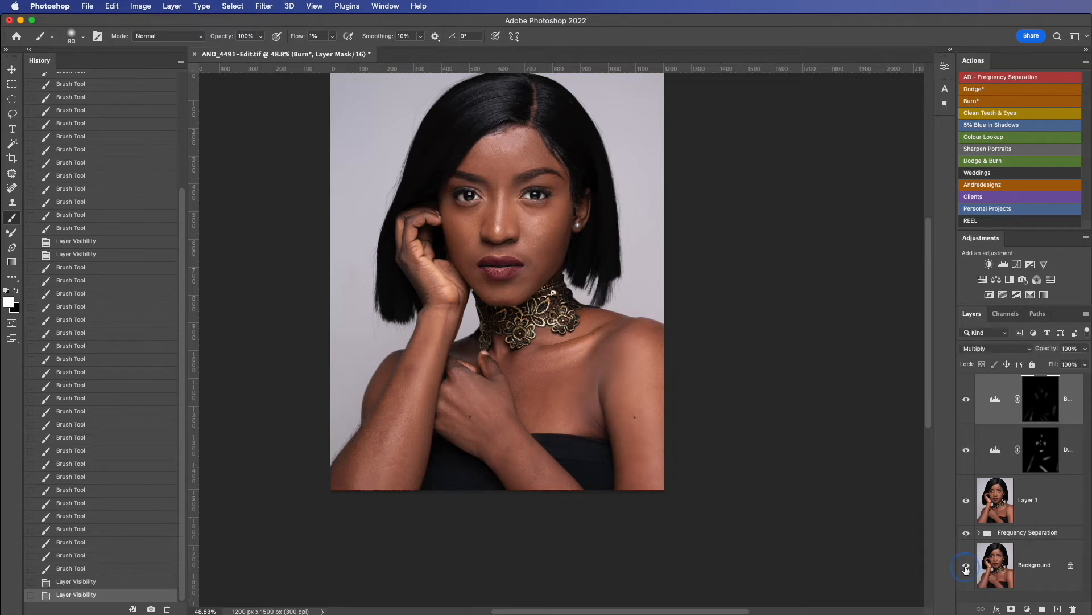
left_click(966, 569, "alt")
left_click(966, 569, "alt")
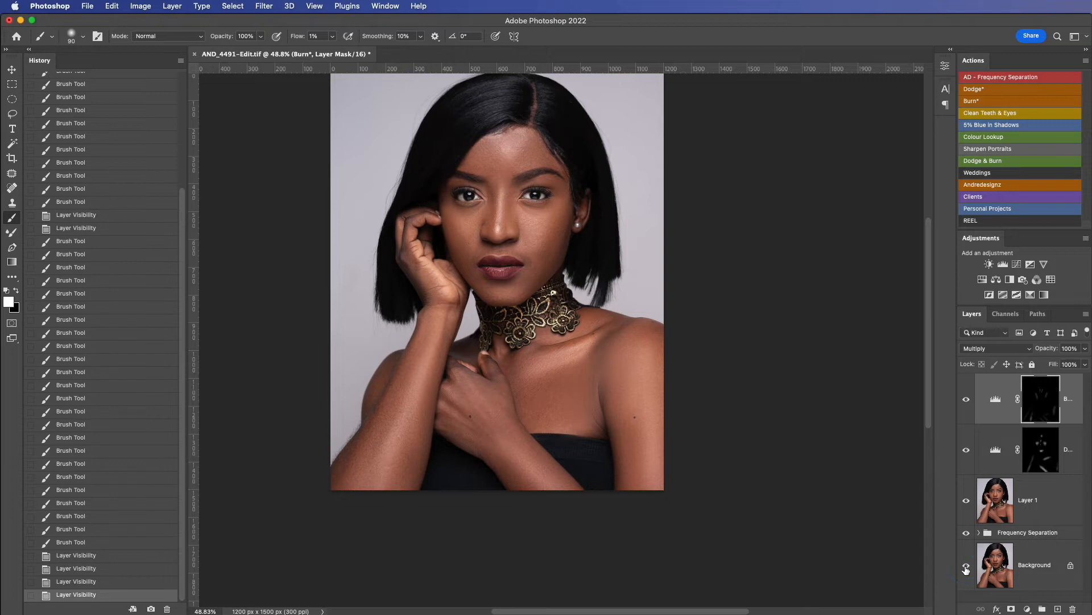
Step: Delete the existing Frequency Separation group and stamp all visible layers into a new layer above the Burn layer
scroll(573, 278, "up", 3)
left_click_drag(524, 215, 558, 309)
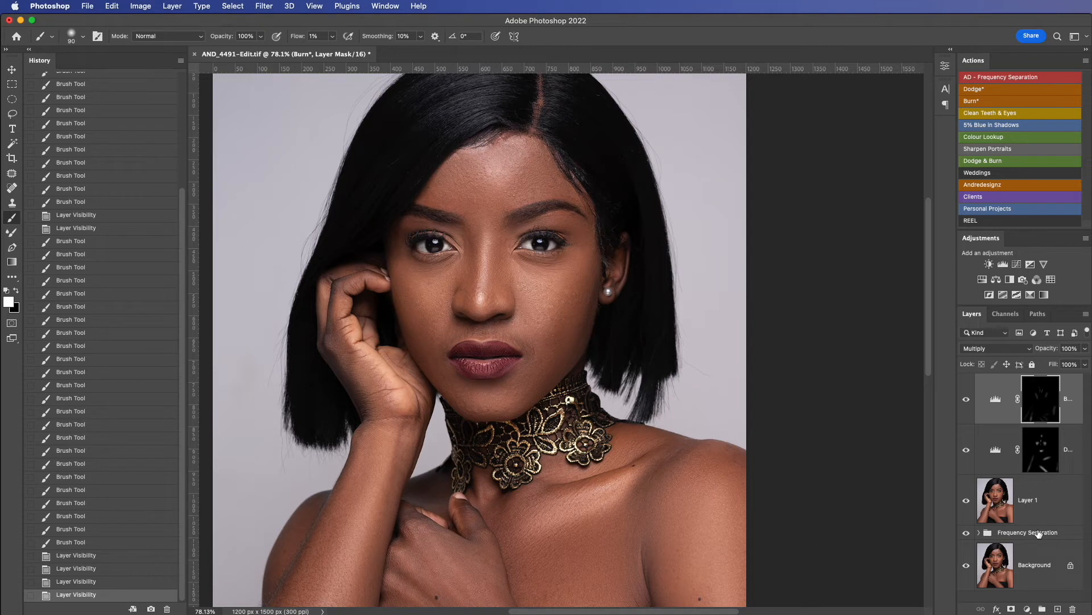
left_click(1058, 535)
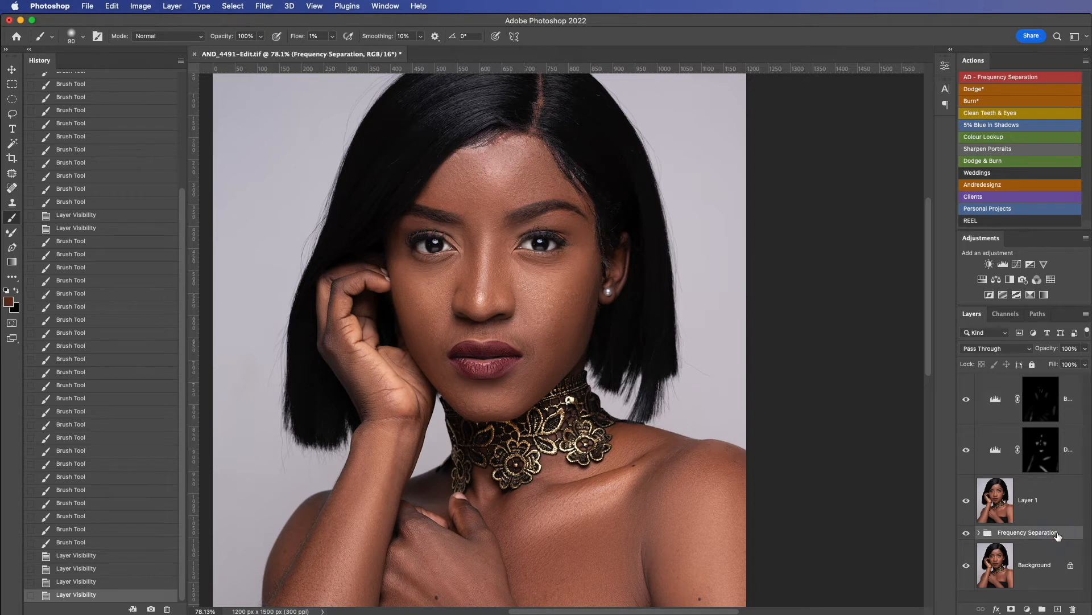
key("Delete")
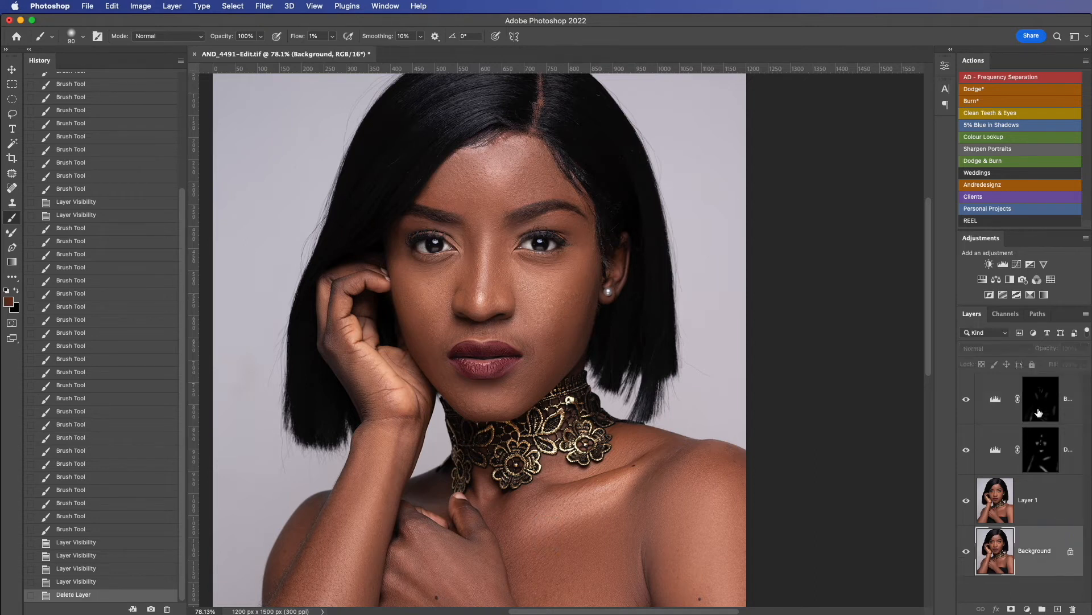
left_click(1069, 390)
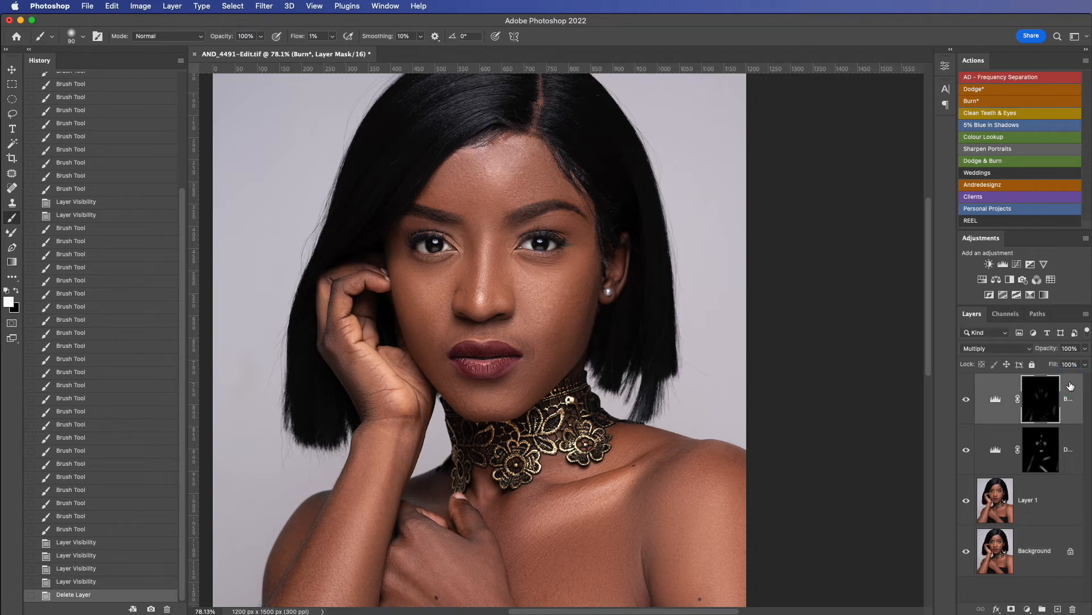
key("alt+shift+super+e")
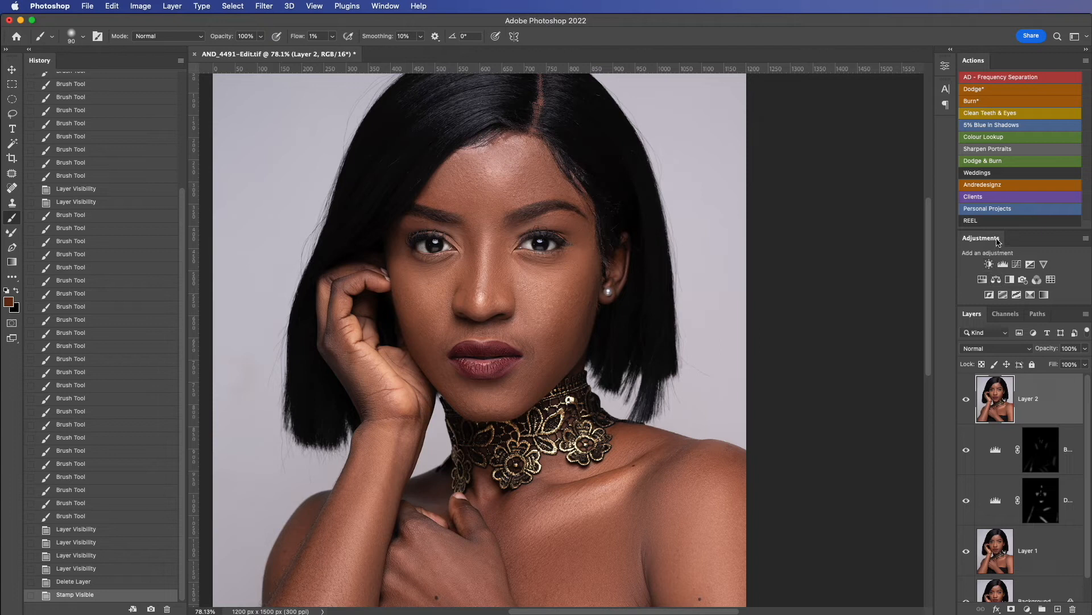
Step: Run the AD - Frequency Separation action with a Gaussian Blur radius of 6.4 pixels and select the Low* layer
left_click(1024, 77)
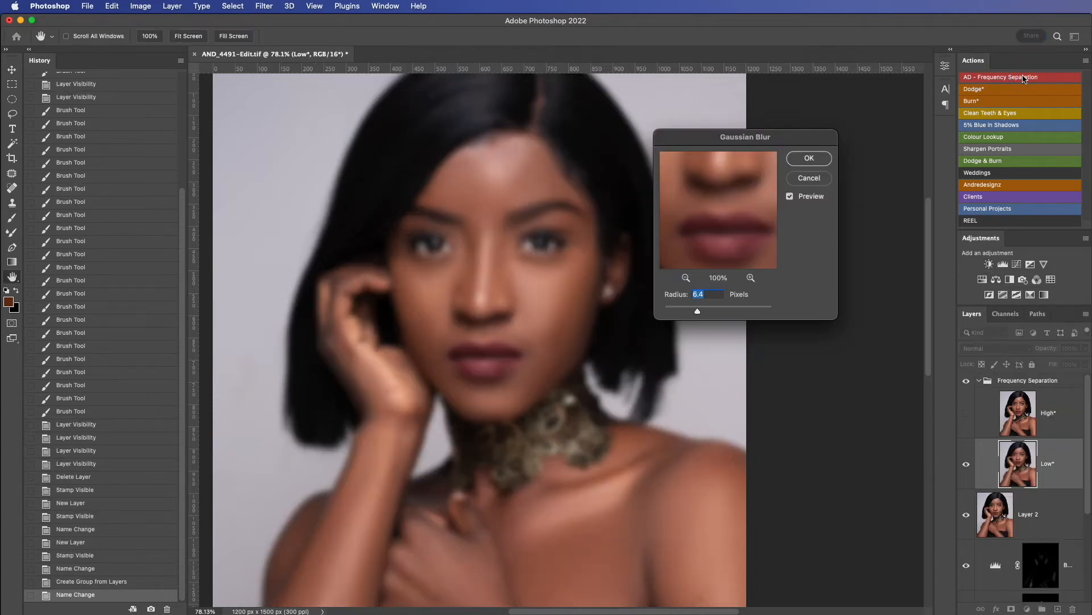
left_click(819, 159)
left_click(1057, 515)
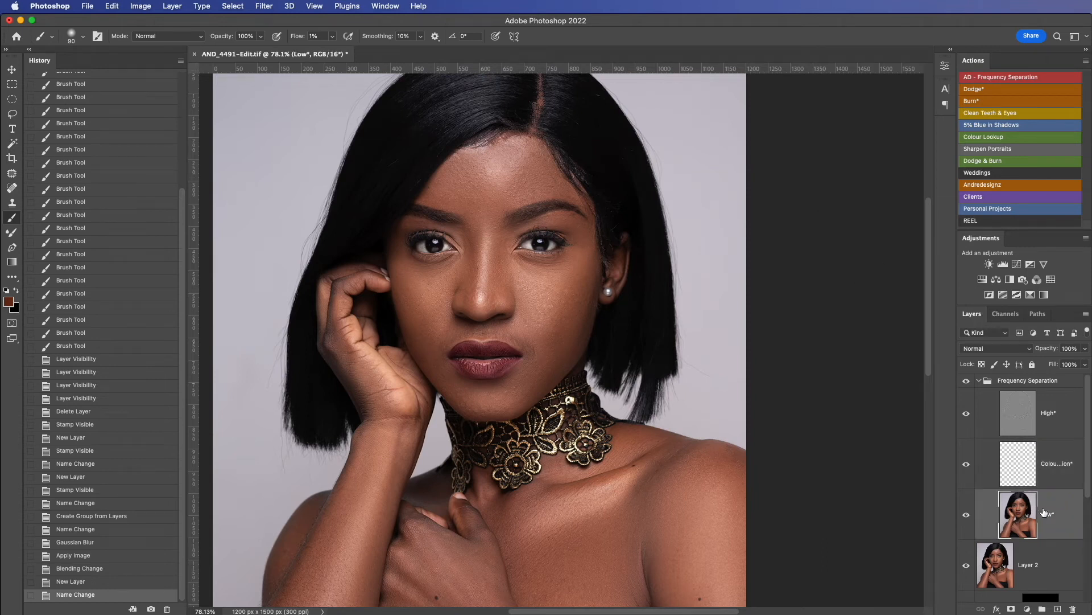
Step: Blend the earring-side cheek and jawline on the Low* layer with the Mixer Brush at size 100, comparing with the group hidden
left_click(12, 232)
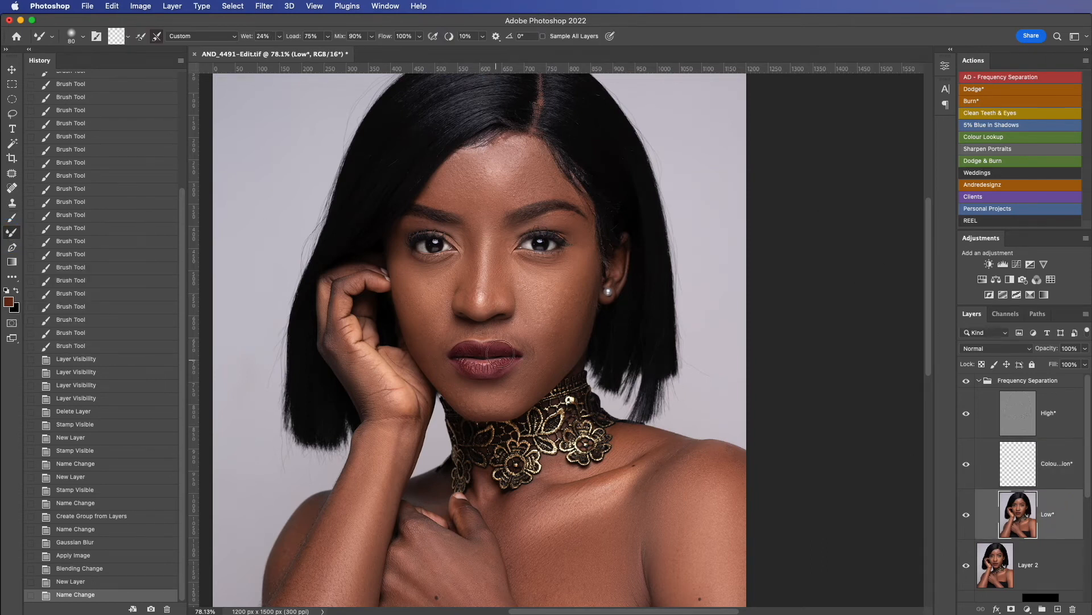
scroll(528, 330, "up", 3)
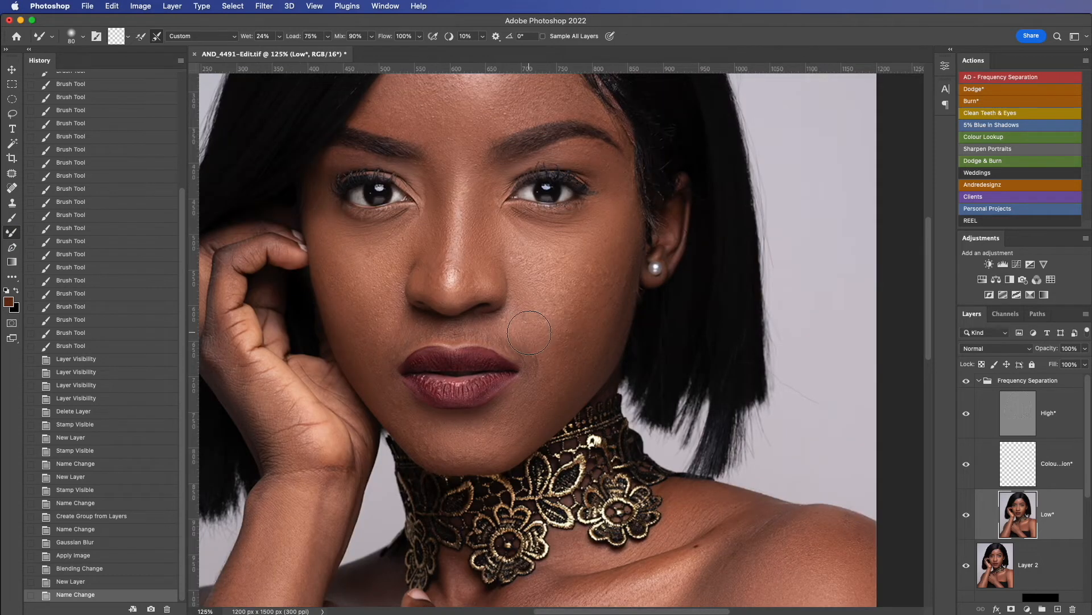
key("bracketright")
key("bracketright")
left_click_drag(593, 308, 578, 348)
left_click_drag(610, 264, 592, 319)
mouse_move(592, 319)
left_mouse_down()
mouse_move(558, 384)
mouse_move(501, 445)
left_mouse_up()
mouse_move(598, 307)
left_mouse_down()
mouse_move(608, 279)
mouse_move(570, 395)
left_mouse_up()
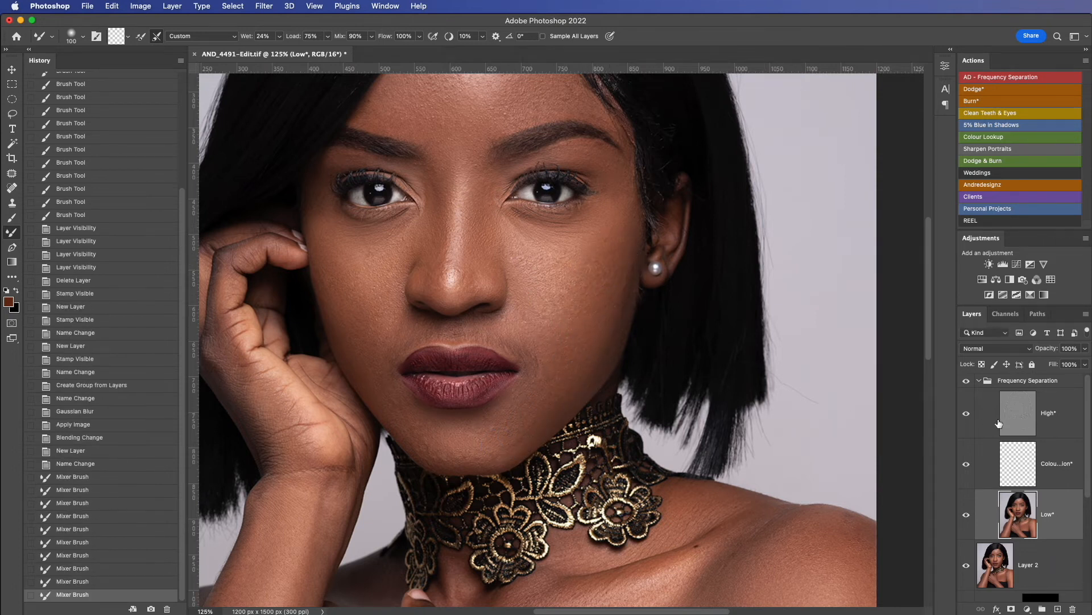
left_click(966, 382)
left_click(966, 382)
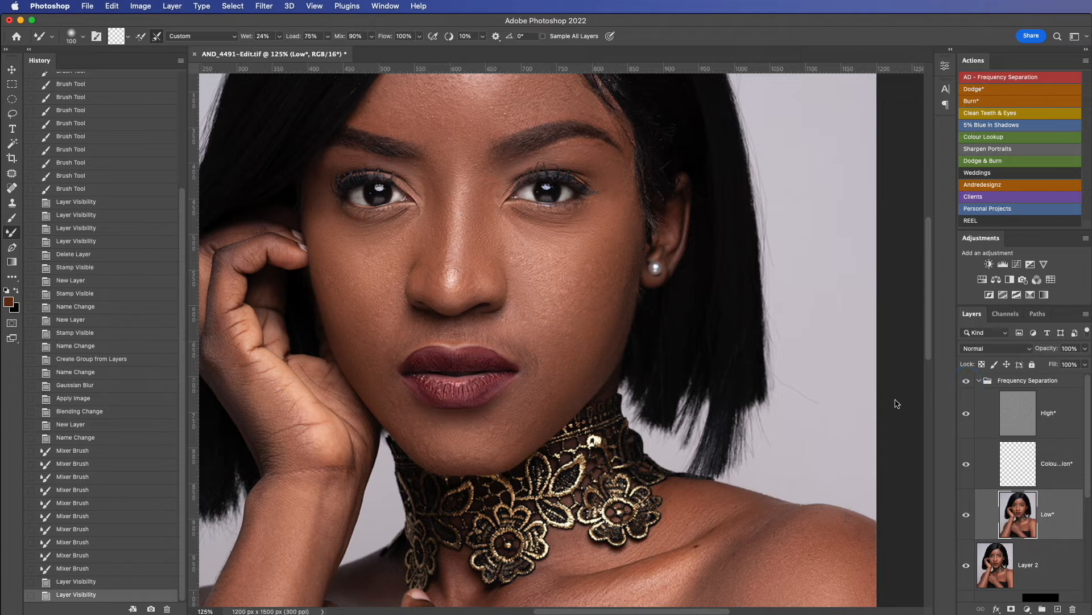
Step: Blend the hand-side cheek, then use a Mixer Brush of size 60 on the chin, mouth corner and nose
mouse_move(359, 297)
left_mouse_down()
mouse_move(372, 366)
mouse_move(371, 282)
mouse_move(354, 253)
mouse_move(341, 253)
mouse_move(340, 267)
mouse_move(334, 259)
mouse_move(345, 313)
left_mouse_up()
key("[")
key("[")
mouse_move(422, 431)
left_mouse_down()
mouse_move(399, 426)
mouse_move(408, 409)
mouse_move(397, 404)
mouse_move(439, 445)
mouse_move(500, 433)
left_mouse_up()
left_click_drag(501, 432, 512, 446)
left_click_drag(550, 364, 521, 353)
mouse_move(477, 217)
left_mouse_down()
mouse_move(478, 249)
mouse_move(484, 191)
left_mouse_up()
mouse_move(437, 211)
left_mouse_down()
mouse_move(440, 175)
mouse_move(431, 268)
left_mouse_up()
scroll(473, 291, "down", 5)
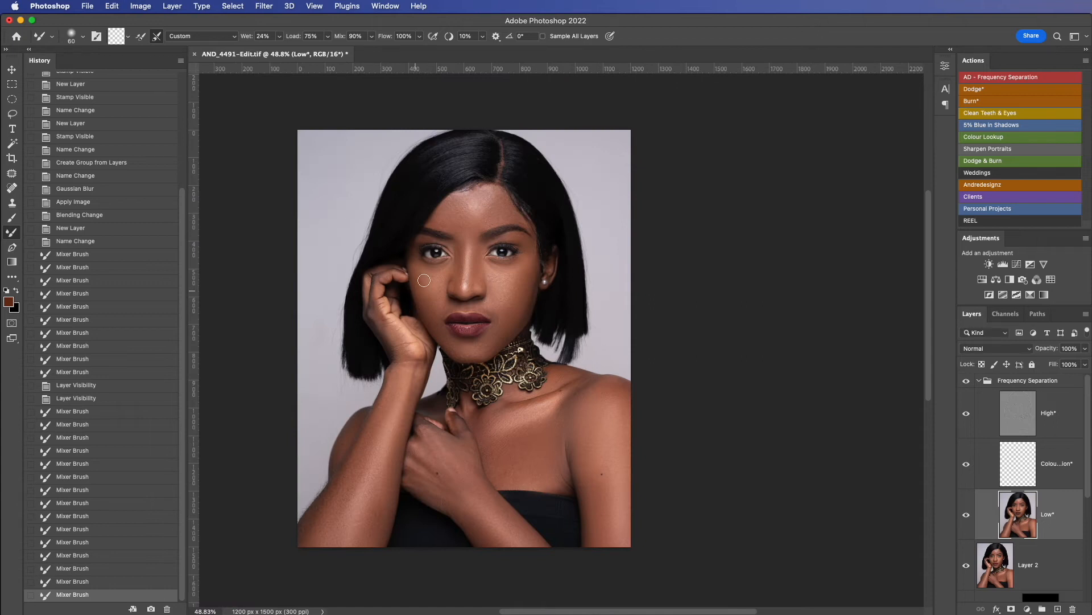
Step: Patch the rough skin texture on the hand side of the chin on the High* layer
scroll(424, 280, "up", 8)
left_click_drag(560, 420, 556, 317)
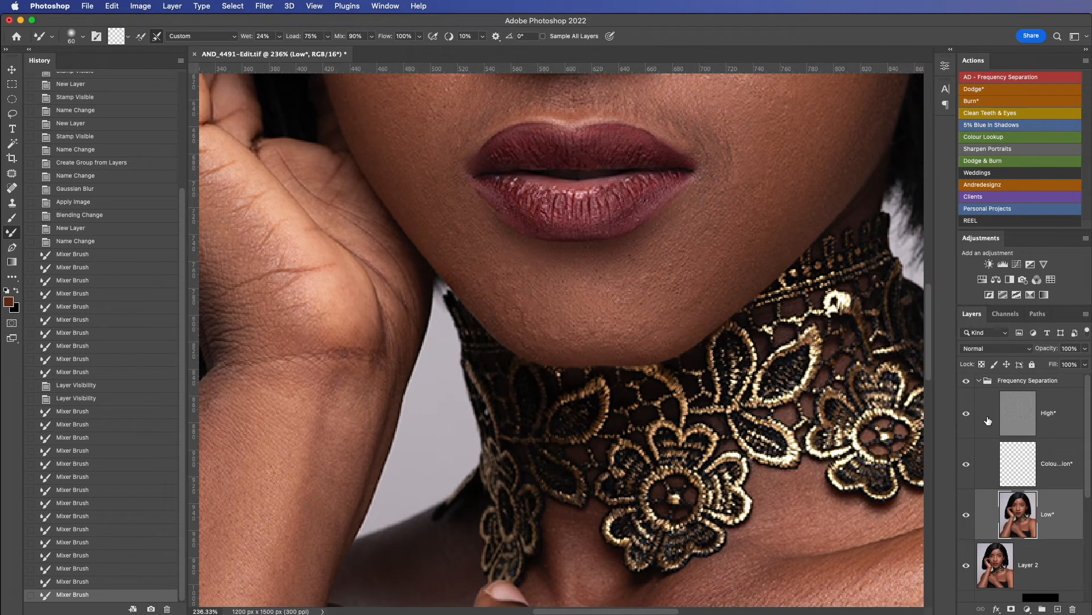
left_click(1017, 418)
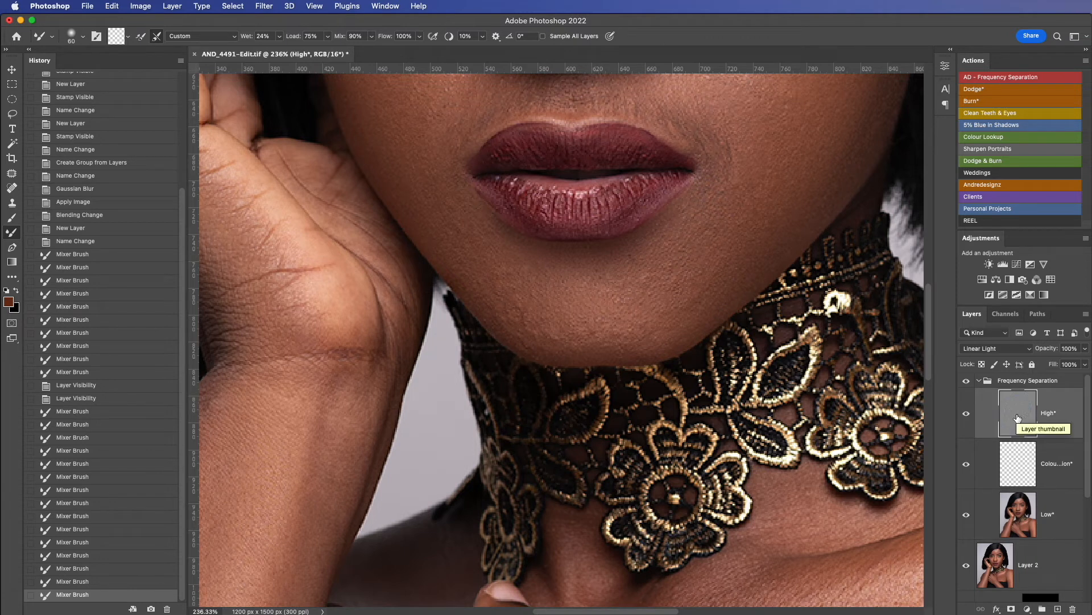
key("j")
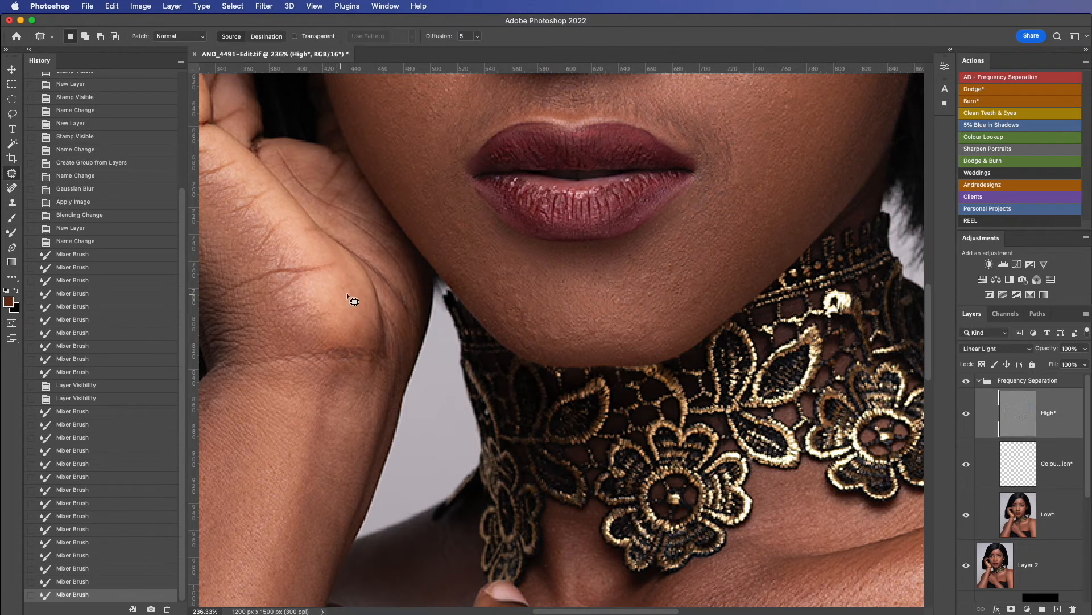
left_click_drag(483, 274, 482, 275)
mouse_move(478, 279)
left_mouse_down()
mouse_move(458, 248)
mouse_move(510, 267)
mouse_move(495, 240)
mouse_move(542, 272)
mouse_move(563, 271)
mouse_move(528, 328)
mouse_move(530, 313)
left_mouse_up()
key("super+d")
key("super+d")
key("super+d")
mouse_move(530, 313)
left_mouse_down()
mouse_move(565, 311)
mouse_move(543, 289)
left_mouse_up()
key("super+d")
mouse_move(547, 292)
left_mouse_down()
mouse_move(564, 287)
mouse_move(562, 336)
mouse_move(587, 313)
mouse_move(633, 329)
mouse_move(621, 314)
left_mouse_up()
key("super+d")
key("super+d")
Step: Patch the texture blemishes across the middle of the chin and toward its earring side on the High* layer
mouse_move(616, 323)
left_mouse_down()
mouse_move(641, 314)
mouse_move(613, 354)
mouse_move(633, 344)
left_mouse_up()
mouse_move(624, 346)
left_mouse_down()
mouse_move(651, 336)
mouse_move(593, 317)
mouse_move(604, 315)
left_mouse_up()
mouse_move(606, 318)
left_mouse_down()
mouse_move(630, 318)
mouse_move(584, 337)
mouse_move(564, 304)
mouse_move(574, 329)
mouse_move(591, 315)
left_mouse_up()
key("super+d")
key("super+d")
mouse_move(586, 321)
left_mouse_down()
mouse_move(579, 311)
mouse_move(609, 352)
mouse_move(625, 342)
left_mouse_up()
mouse_move(622, 348)
left_mouse_down()
mouse_move(703, 292)
mouse_move(673, 281)
mouse_move(700, 308)
left_mouse_up()
key("super+d")
key("super+d")
key("super+d")
left_click_drag(702, 309, 660, 320)
key("super+d")
Step: Patch the remaining bumps along the lower edge of the chin on the High* layer
left_click_drag(588, 331, 601, 331)
mouse_move(599, 330)
left_mouse_down()
mouse_move(605, 322)
mouse_move(619, 357)
mouse_move(628, 347)
mouse_move(601, 360)
mouse_move(621, 345)
left_mouse_up()
mouse_move(618, 345)
left_mouse_down()
mouse_move(597, 347)
mouse_move(610, 322)
left_mouse_up()
mouse_move(606, 323)
left_mouse_down()
mouse_move(581, 312)
mouse_move(541, 349)
left_mouse_up()
key("super+d")
key("super+d")
left_click_drag(541, 348, 557, 344)
key("super+d")
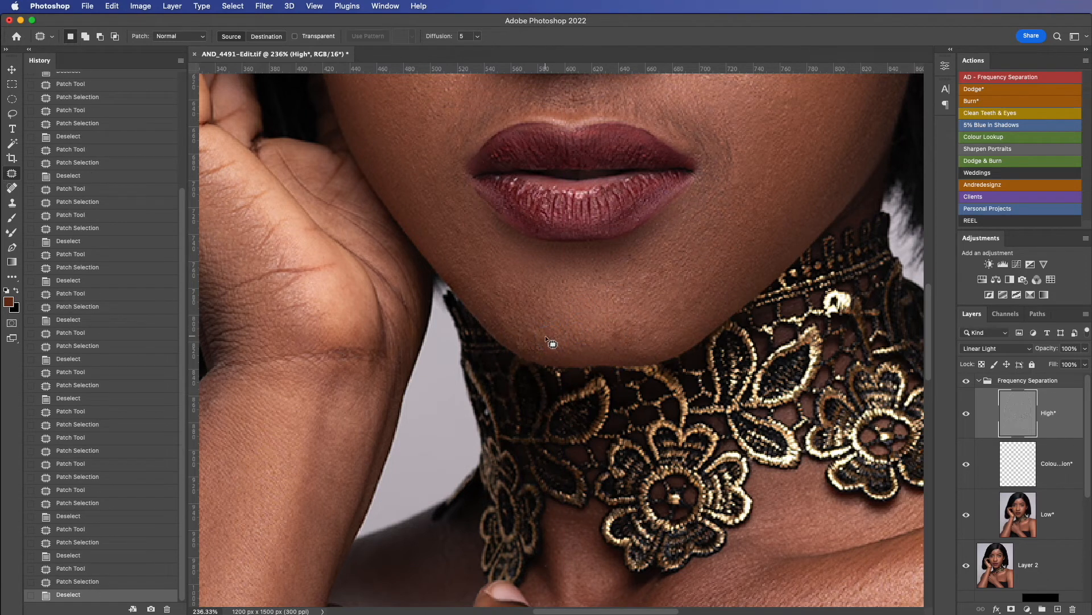
Step: Undo the last chin patch and repatch the blemish at the chin's lower hand-side edge
key("super+z")
key("super+z")
left_click(524, 341)
left_click_drag(524, 341, 551, 345)
key("super+d")
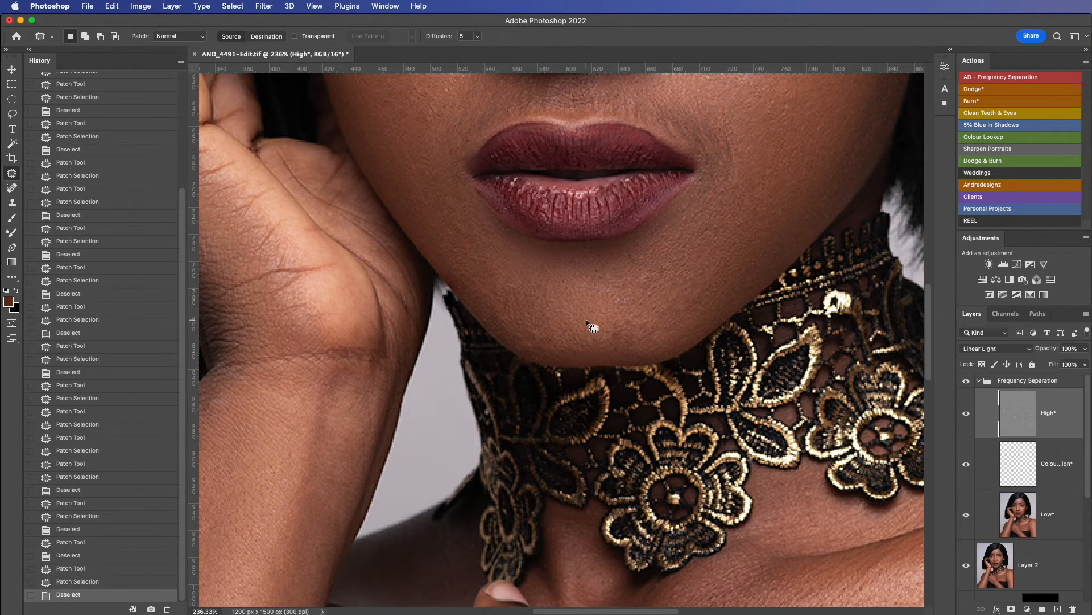
right_click(586, 323)
key("Escape")
key("super+0")
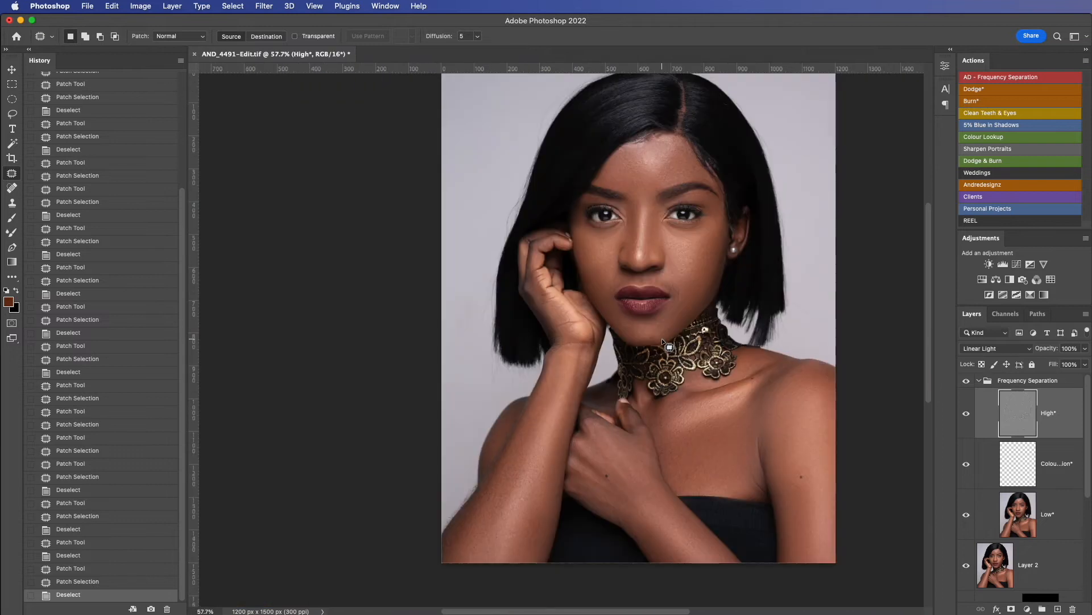
Step: Select the Low* layer and switch to the Mixer Brush for blending the chin tones
scroll(662, 339, "up", 5)
left_click(1025, 522)
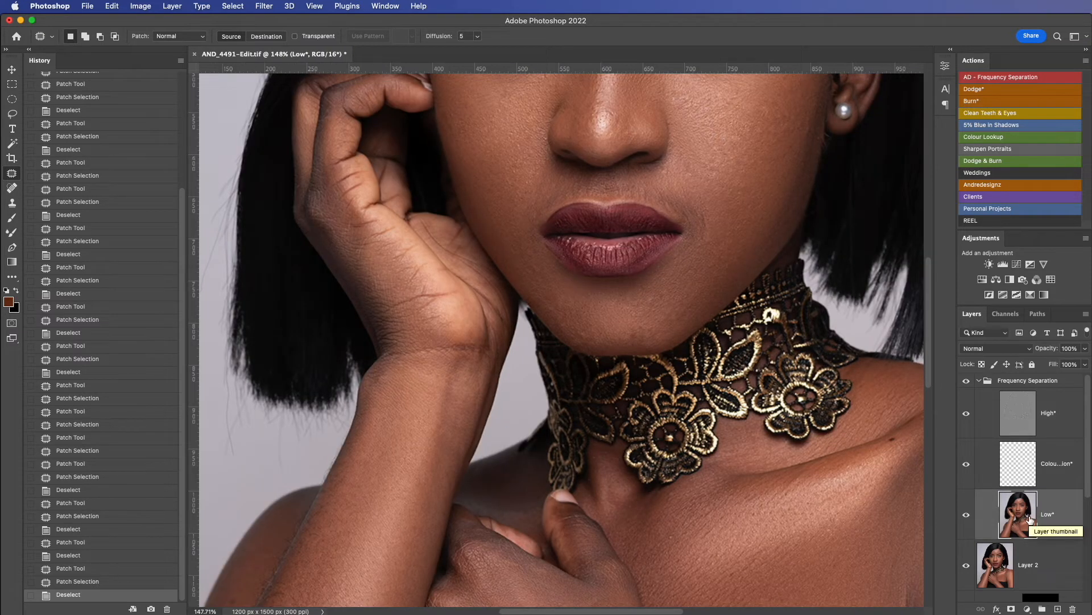
key("b")
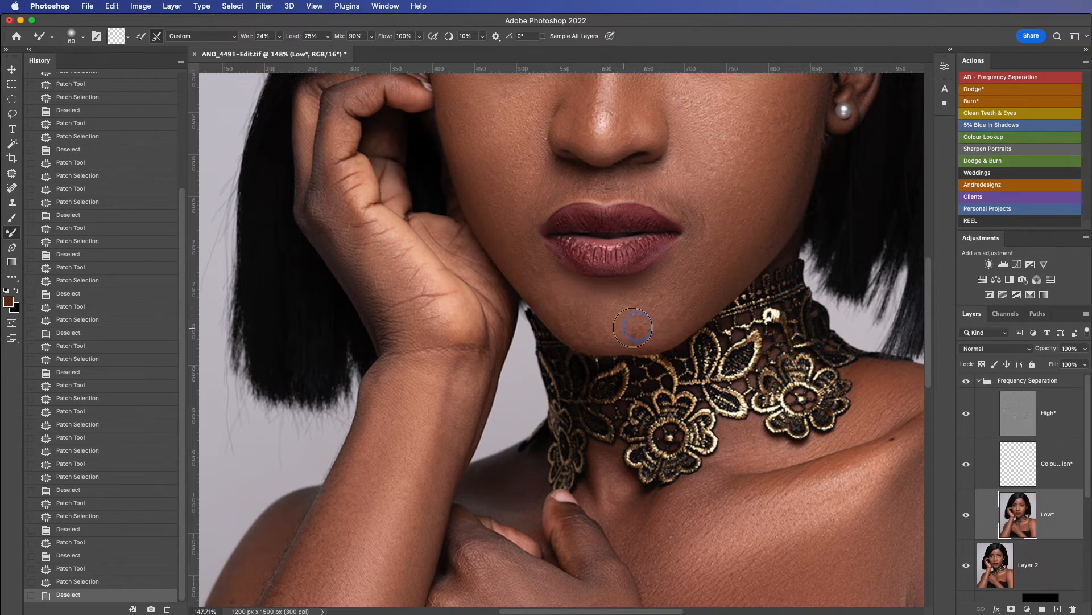
mouse_move(549, 293)
left_mouse_down()
mouse_move(546, 307)
mouse_move(556, 280)
mouse_move(539, 288)
mouse_move(549, 290)
left_mouse_up()
mouse_move(551, 289)
left_mouse_down()
mouse_move(564, 285)
mouse_move(550, 282)
mouse_move(617, 319)
left_mouse_up()
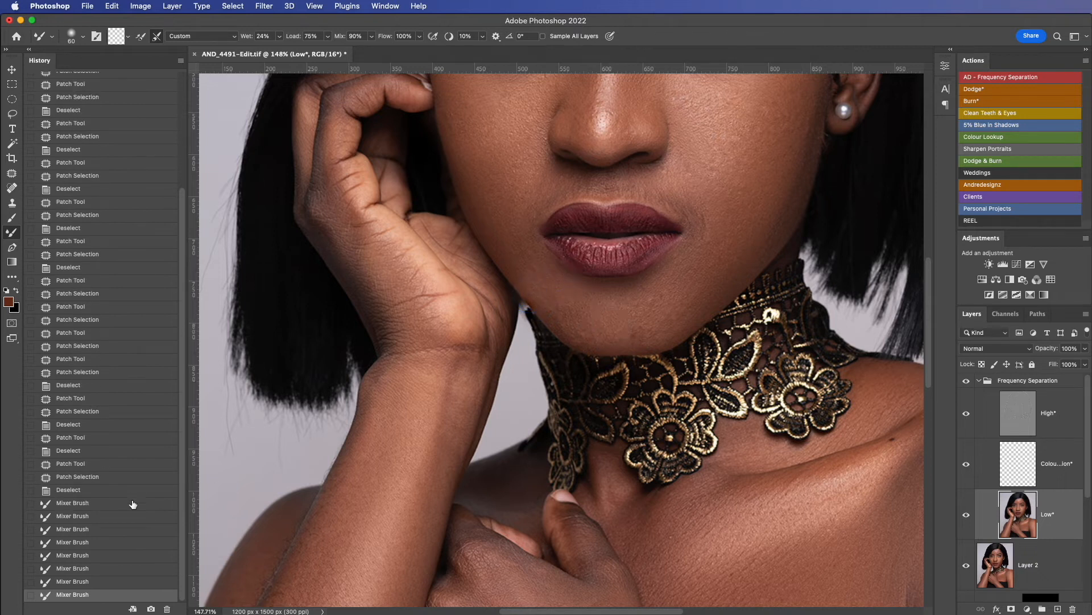
left_click(113, 504)
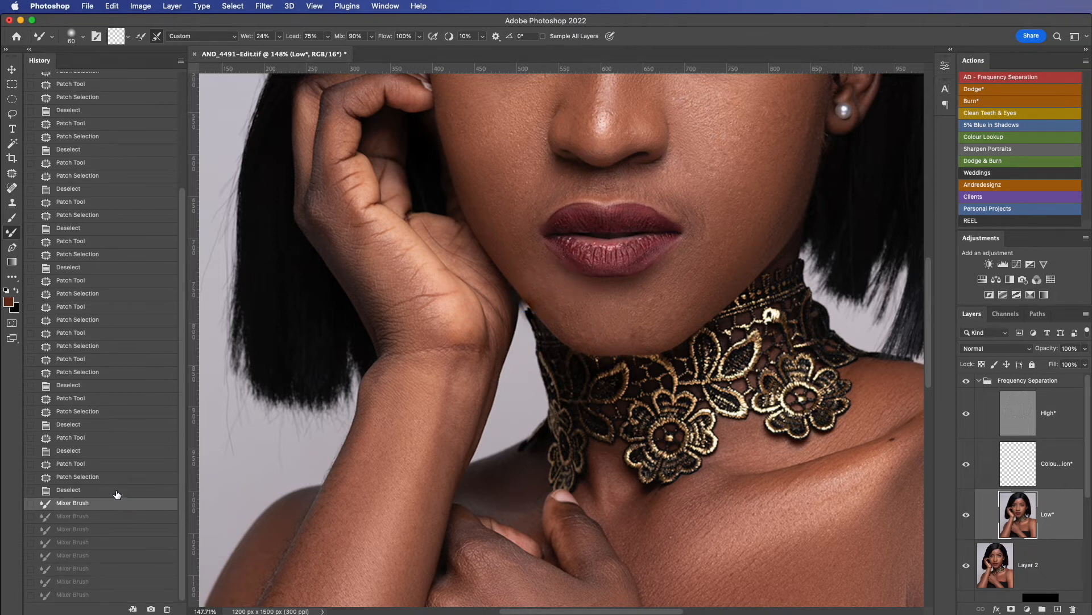
left_click(117, 489)
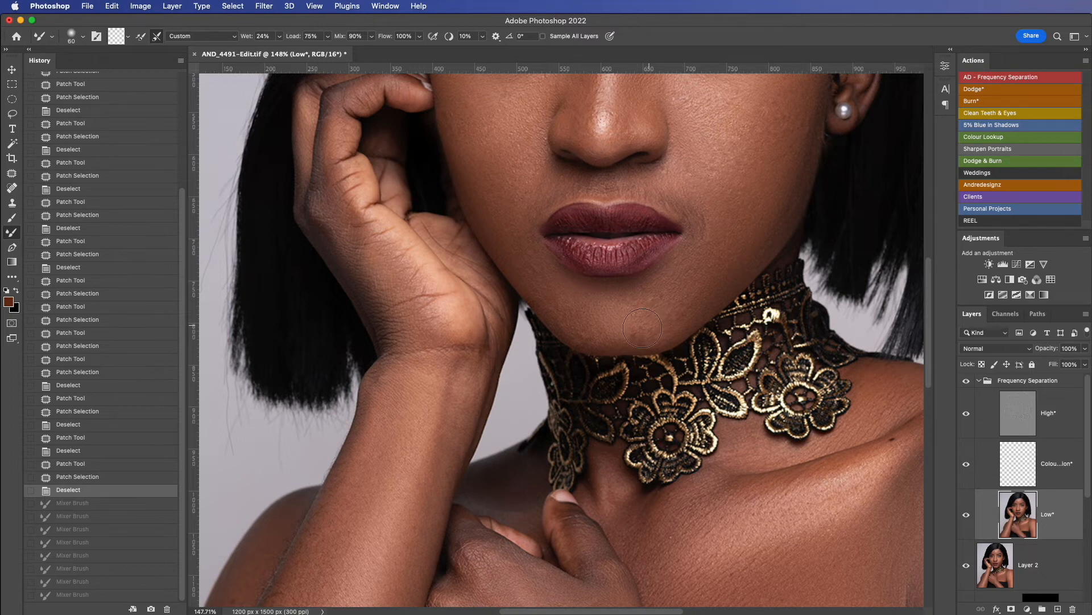
Step: Reduce the Mixer Brush to size 30 and blend the uneven tones on the chin and hand-side jaw
key("bracketleft")
key("bracketleft")
key("bracketleft")
left_click_drag(658, 324, 671, 312)
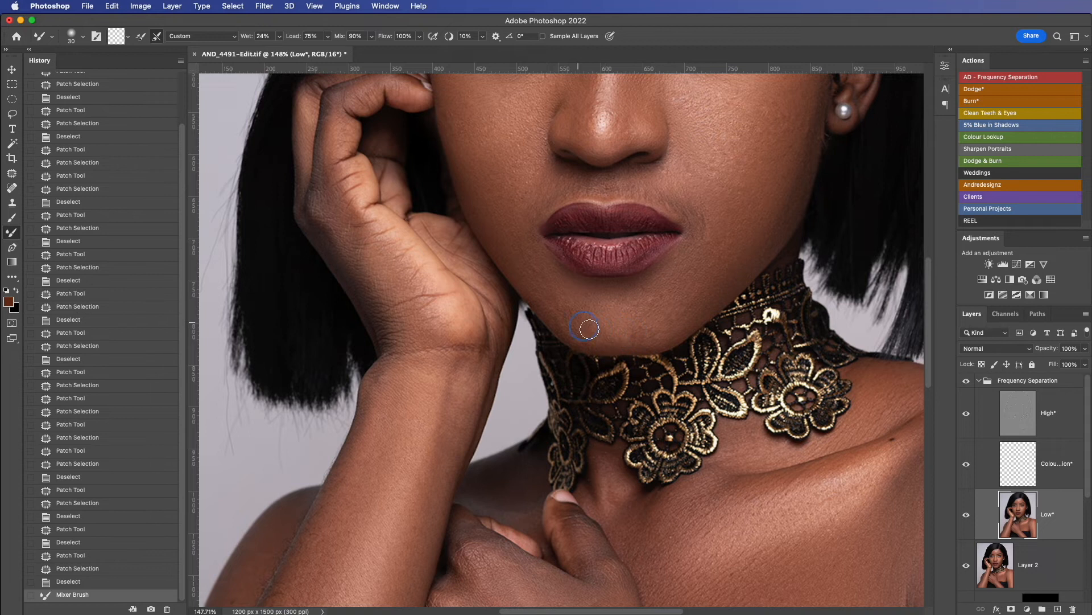
mouse_move(565, 314)
left_mouse_down()
mouse_move(544, 283)
mouse_move(560, 304)
left_mouse_up()
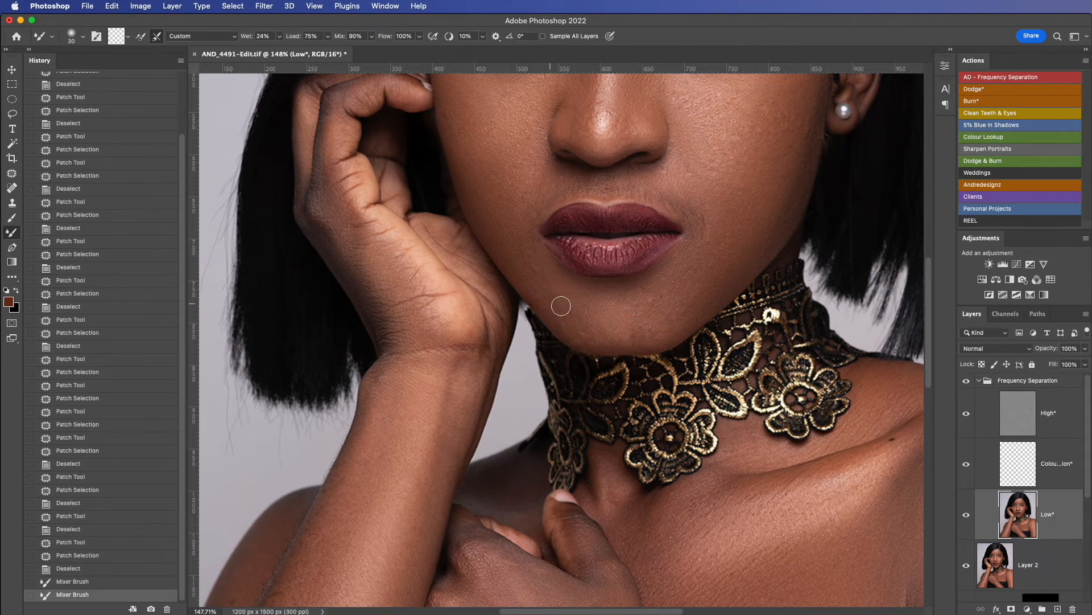
left_click_drag(532, 268, 529, 260)
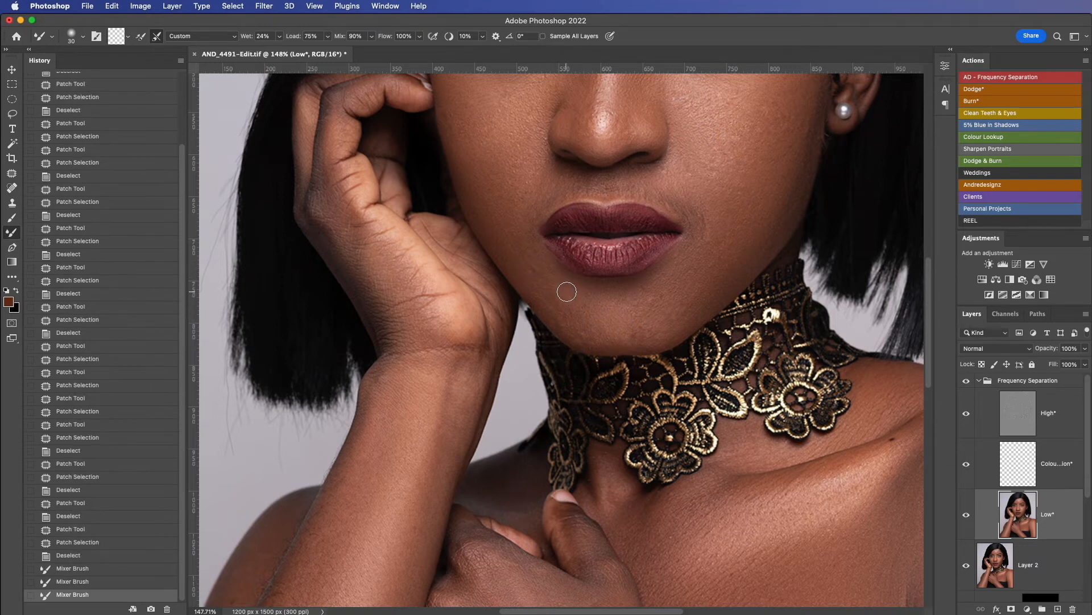
left_click_drag(614, 329, 652, 323)
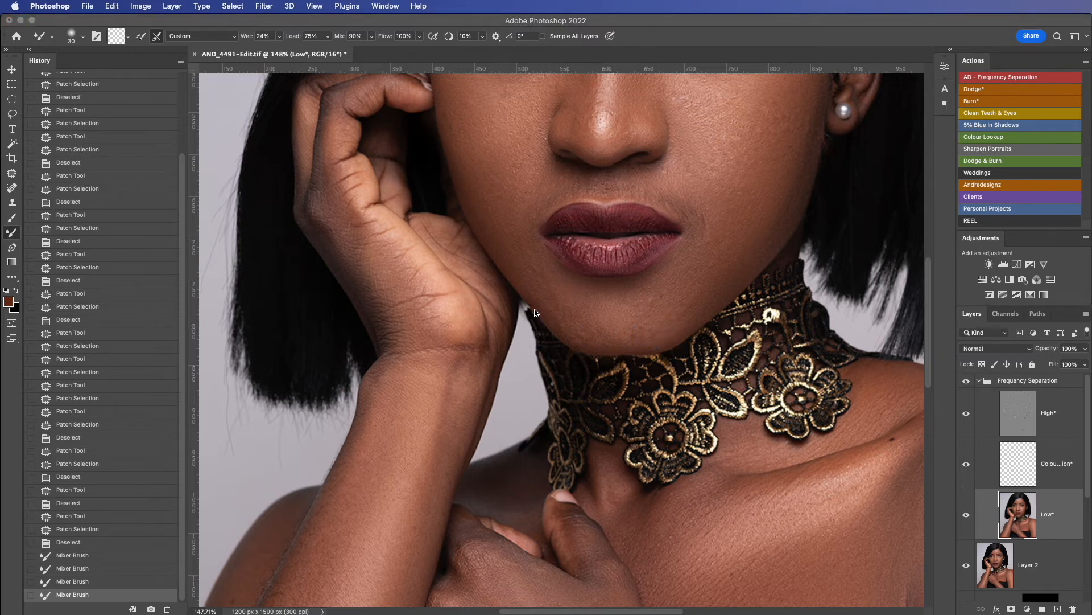
Step: Compare the chin with earlier history states from before the latest Mixer Brush strokes
left_click(111, 529)
left_click(119, 515)
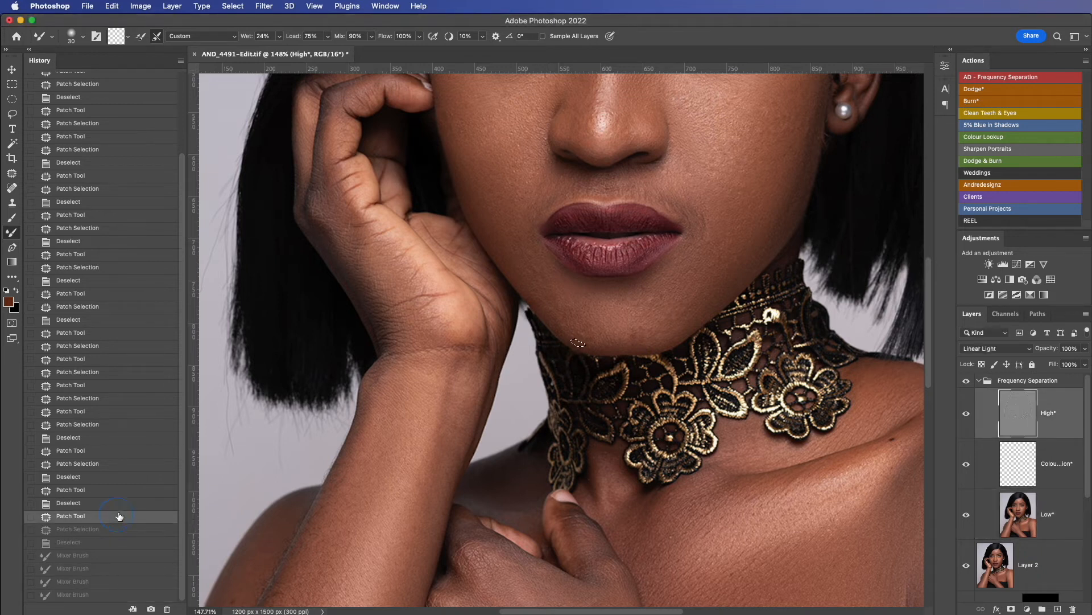
left_click(126, 490)
left_click(113, 542)
left_click(114, 555)
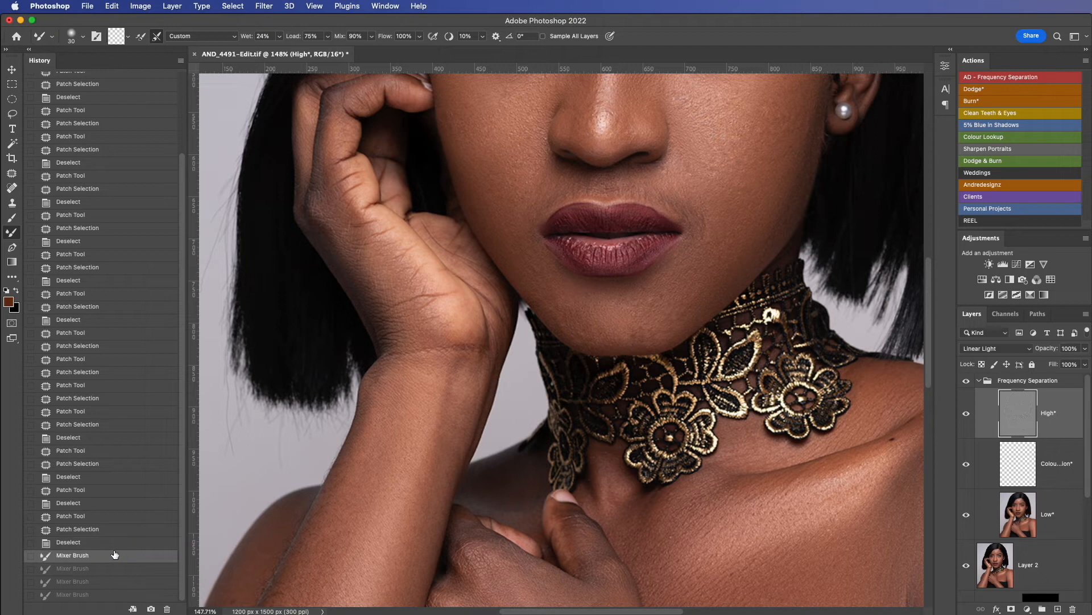
Step: Restore the latest history state and blend the middle of the chin further with the Mixer Brush
left_click(129, 594)
mouse_move(647, 308)
left_mouse_down()
mouse_move(654, 332)
mouse_move(629, 337)
left_mouse_up()
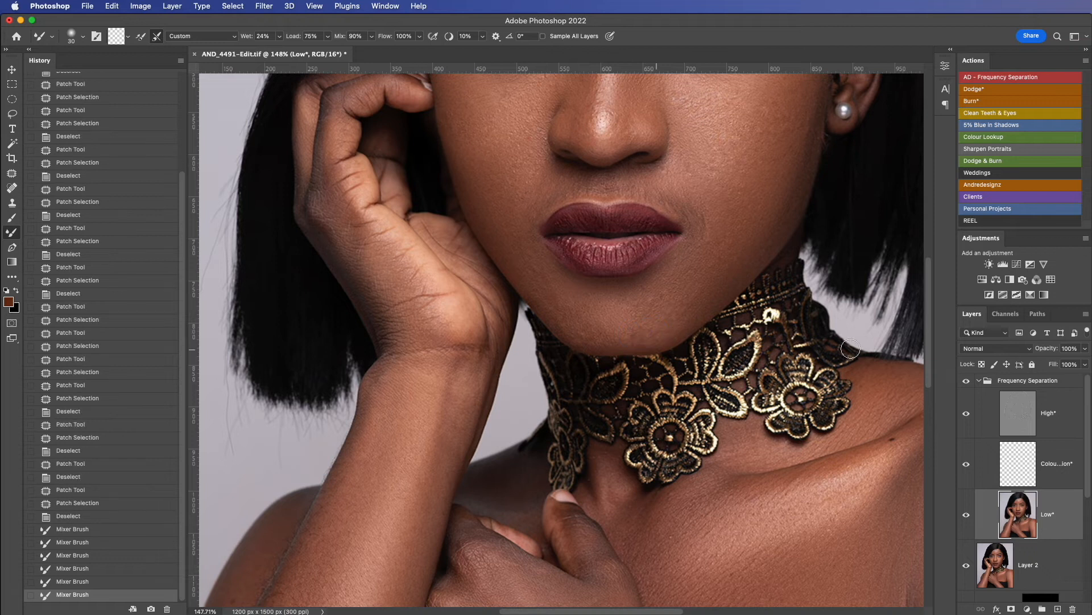
Step: Select the High* layer and remove the texture blemish on the lower chin with the Patch Tool
left_click(1047, 416)
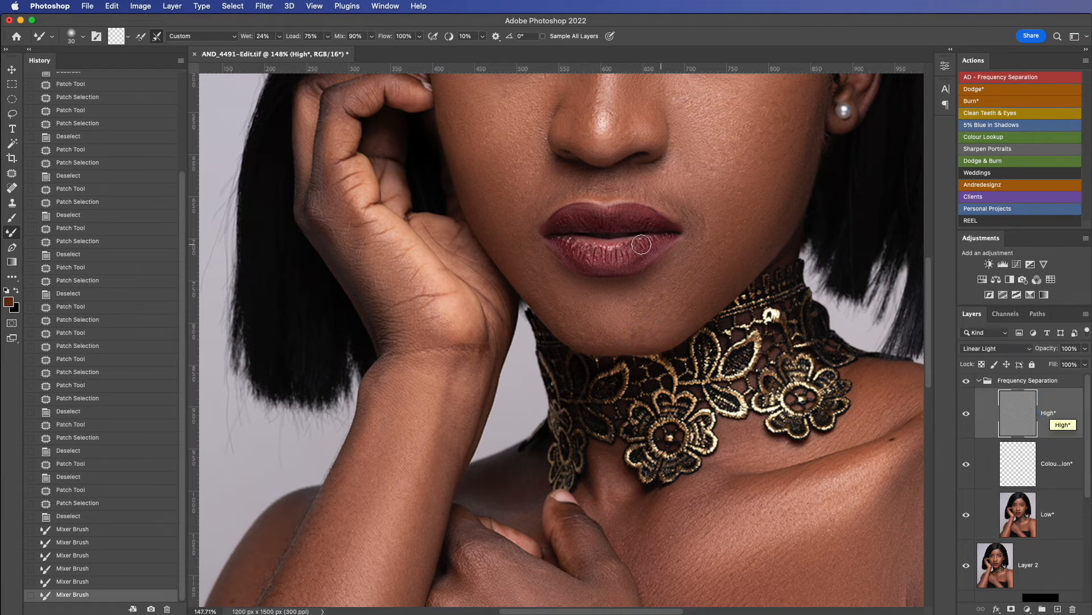
key("j")
left_click_drag(642, 340, 640, 335)
mouse_move(637, 336)
left_mouse_down()
mouse_move(626, 333)
mouse_move(648, 329)
mouse_move(644, 341)
mouse_move(637, 335)
mouse_move(651, 342)
left_mouse_up()
key("super+d")
key("super+d")
Step: Patch the rough texture spots between the lower lip and the chin on the earring side of the face
mouse_move(645, 338)
left_mouse_down()
mouse_move(673, 325)
mouse_move(668, 293)
left_mouse_up()
mouse_move(665, 299)
left_mouse_down()
mouse_move(685, 292)
mouse_move(652, 310)
mouse_move(662, 303)
left_mouse_up()
mouse_move(661, 308)
left_mouse_down()
mouse_move(675, 313)
mouse_move(658, 308)
mouse_move(660, 297)
left_mouse_up()
key("super+d")
mouse_move(660, 301)
left_mouse_down()
mouse_move(675, 301)
mouse_move(681, 323)
mouse_move(674, 312)
left_mouse_up()
mouse_move(678, 320)
left_mouse_down()
mouse_move(701, 308)
mouse_move(666, 300)
mouse_move(670, 309)
left_mouse_up()
left_click_drag(668, 304, 697, 288)
key("super+d")
left_click_drag(640, 310, 654, 311)
key("super+d")
Step: Patch the texture spots below the hand-side corner of the mouth and along that side of the chin
left_click_drag(534, 270, 533, 280)
left_click_drag(527, 278, 540, 262)
left_click_drag(532, 256, 543, 264)
left_click_drag(537, 217, 530, 232)
left_click_drag(534, 230, 537, 267)
key("super+d")
left_click_drag(536, 271, 569, 284)
key("super+d")
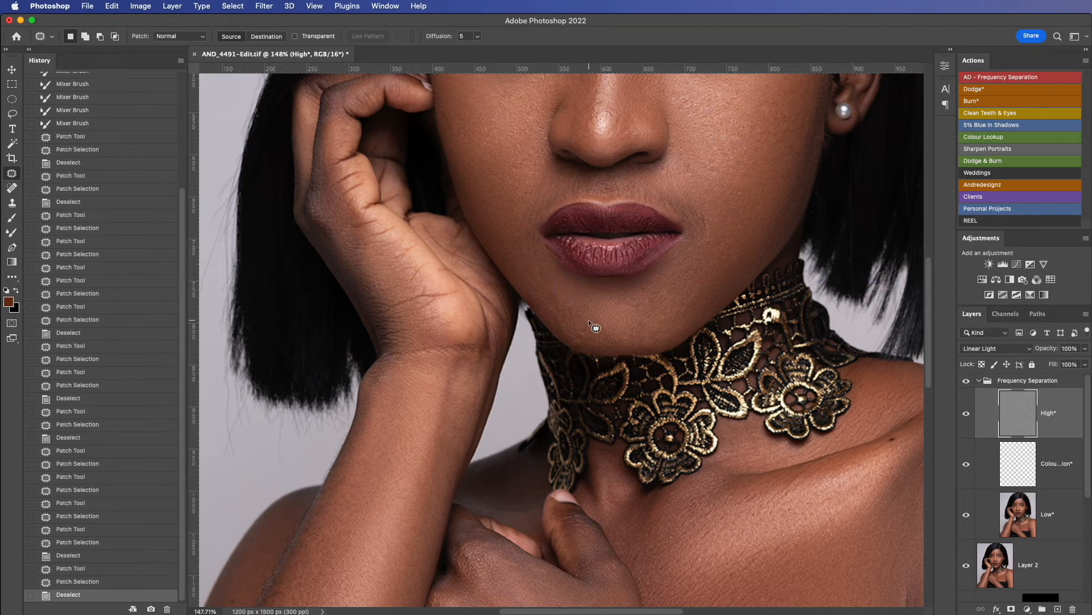
Step: Stamp all visible layers into a new layer above the Frequency Separation group and delete that group
scroll(589, 321, "down", 10)
scroll(600, 322, "up", 8)
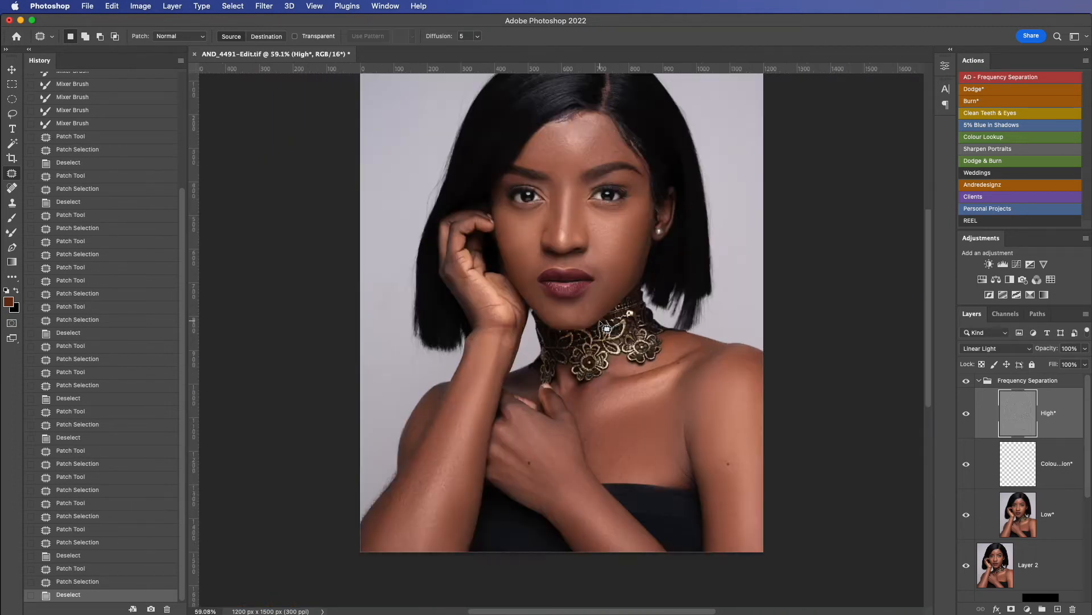
scroll(602, 326, "up", 4)
scroll(600, 323, "down", 5)
scroll(600, 323, "up", 5)
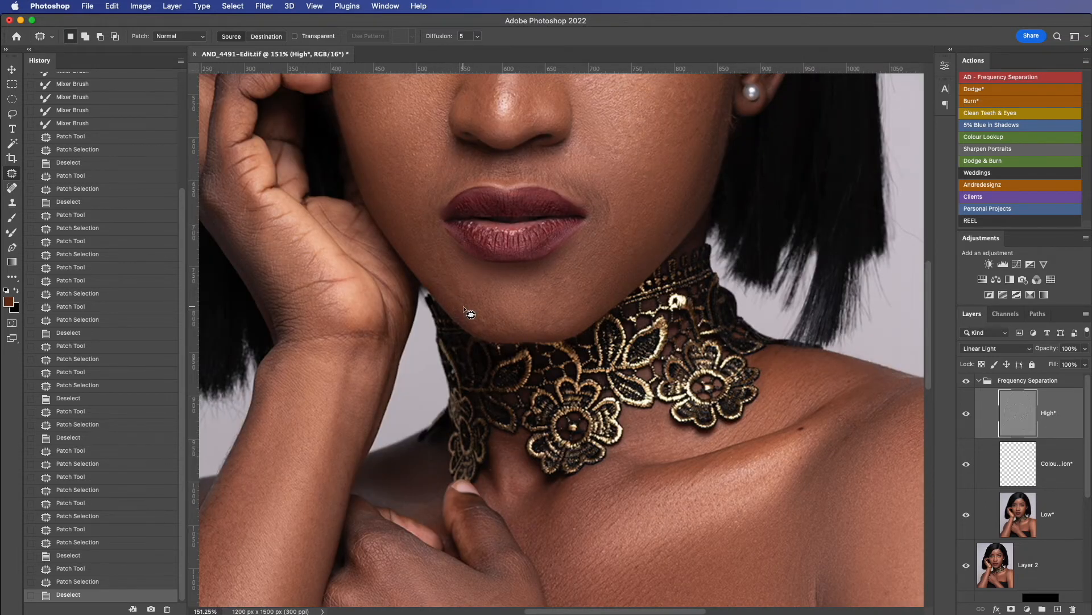
scroll(464, 309, "down", 6)
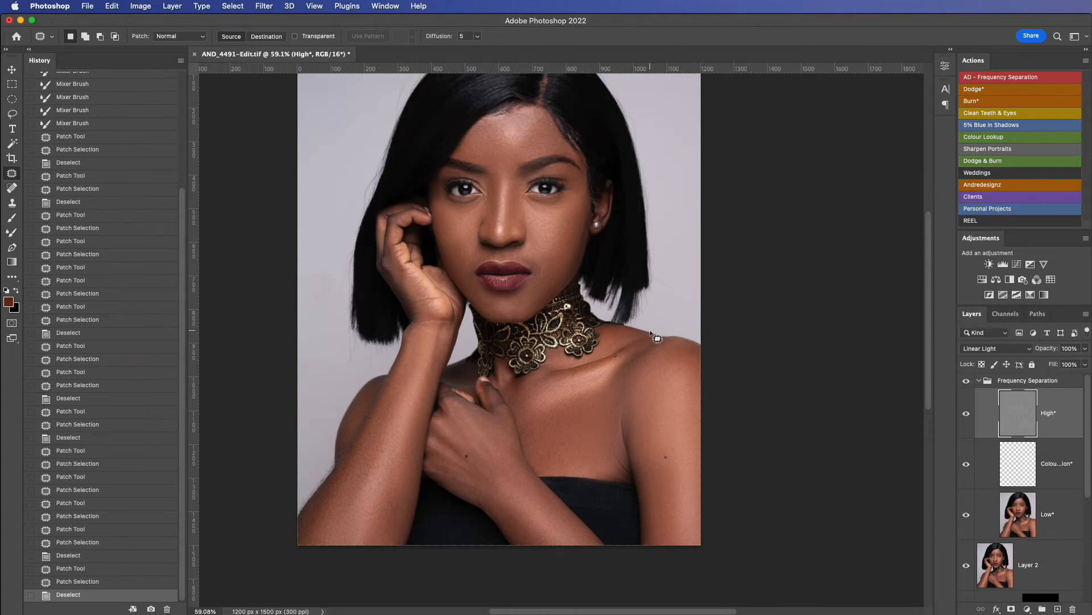
left_click(1064, 383)
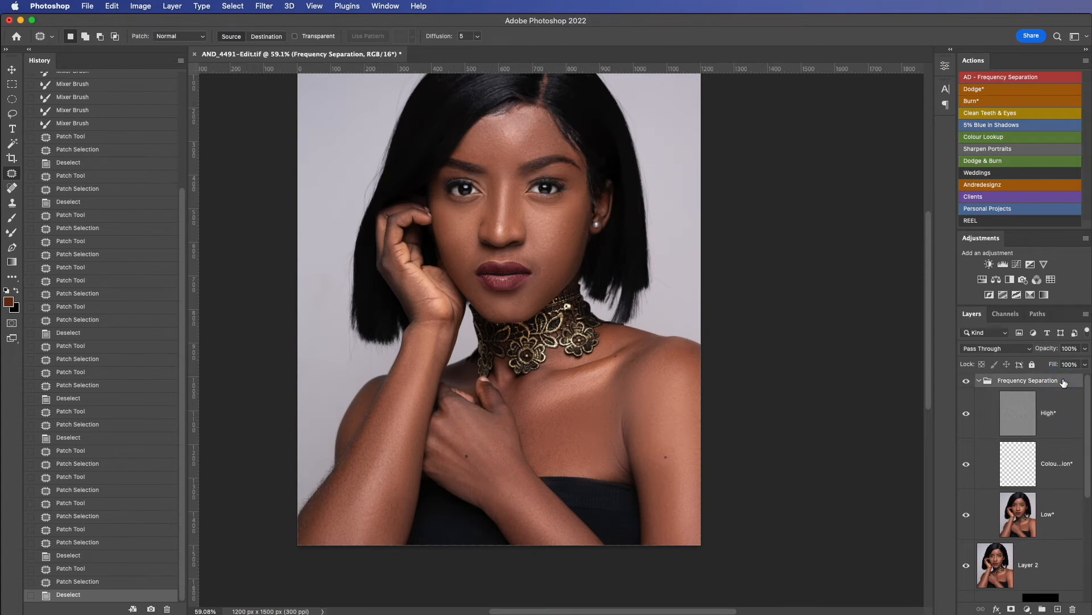
key("super+alt+shift+e")
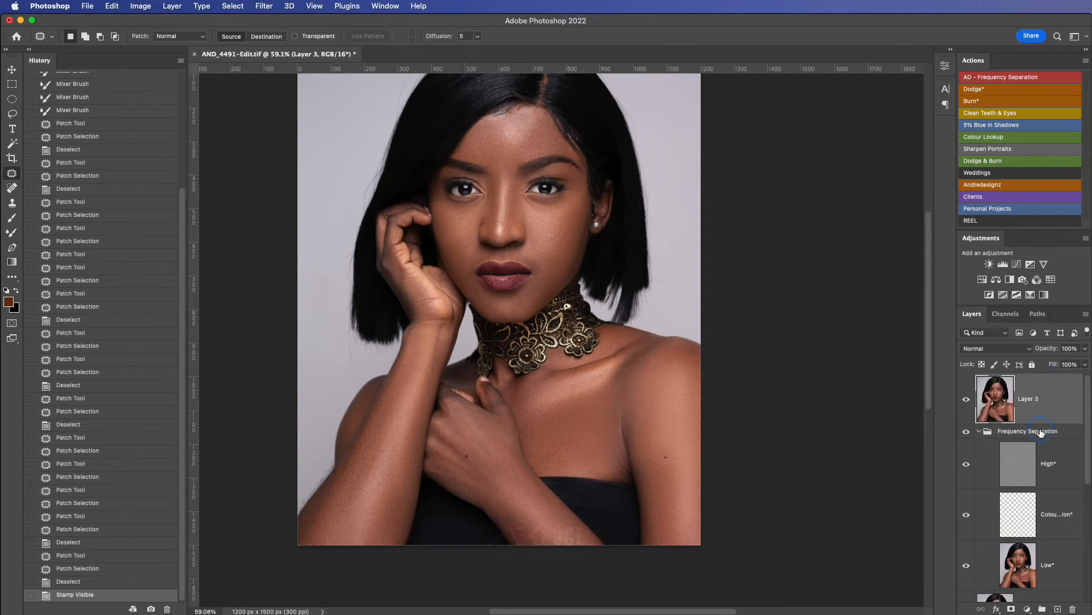
left_click(1039, 431)
key("Delete")
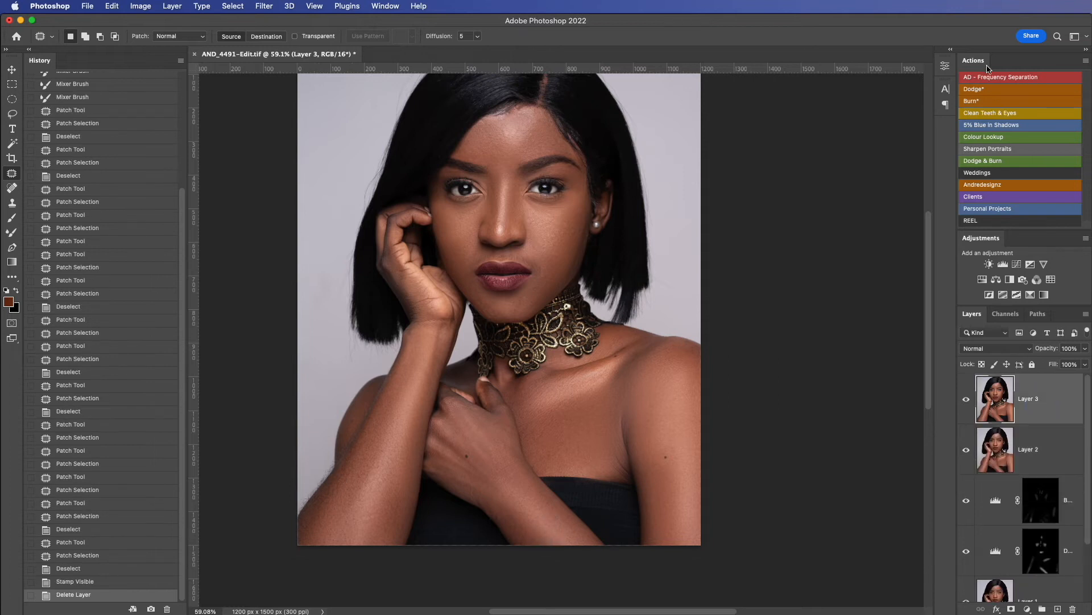
Step: Run the AD - Frequency Separation action on the stamped layer with a Gaussian Blur radius of 3 pixels
left_click(995, 83)
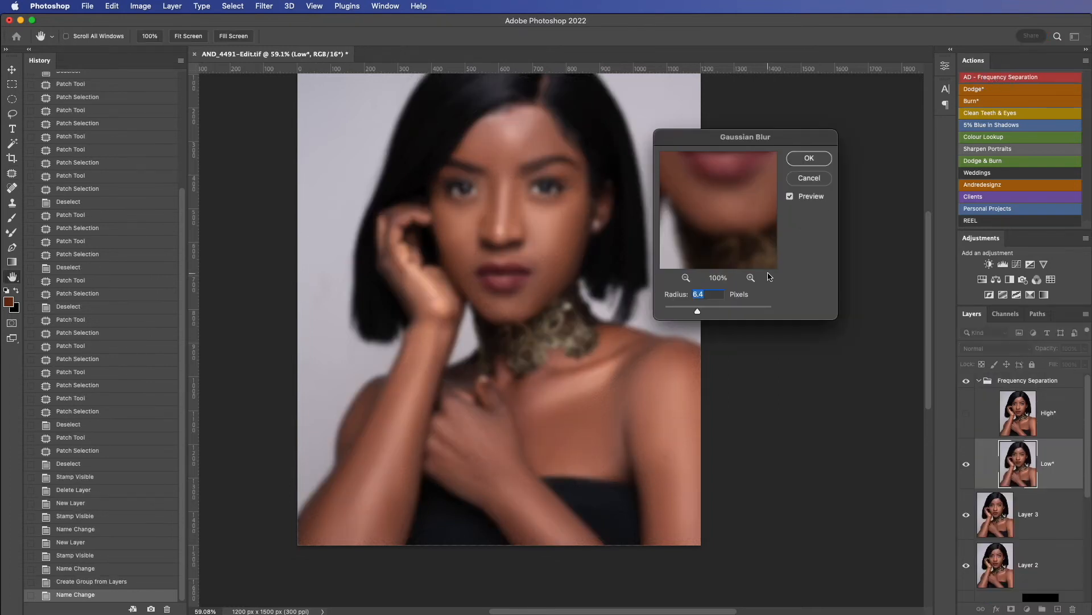
type("3")
key("Return")
Step: Select the new Low* layer and blend the uneven chin tones with the Mixer Brush, checking against the hidden group
scroll(500, 373, "up", 8)
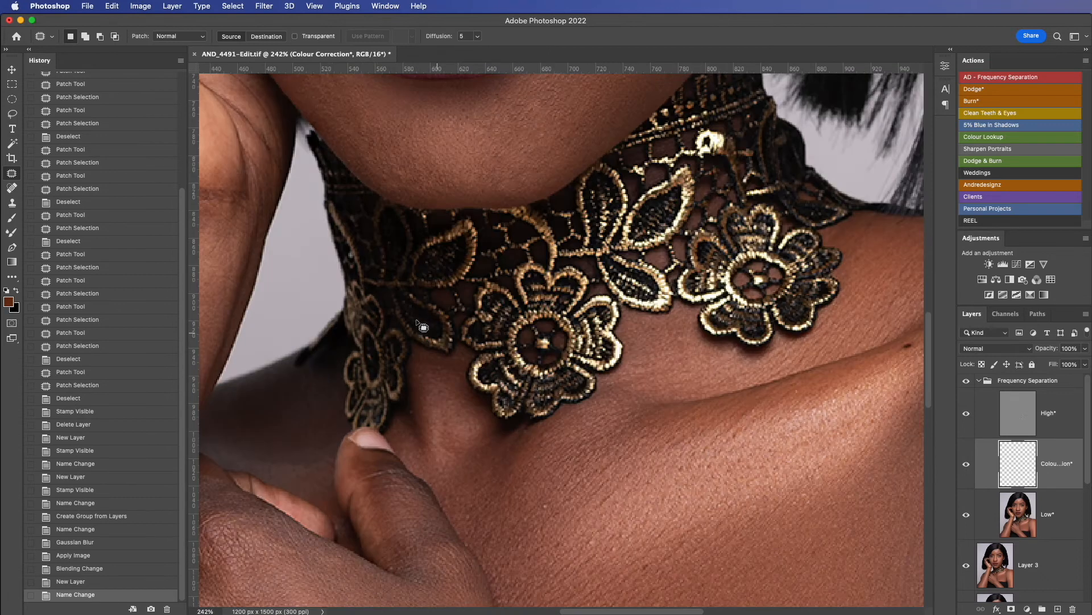
scroll(438, 334, "up", 5)
scroll(439, 334, "left", 3)
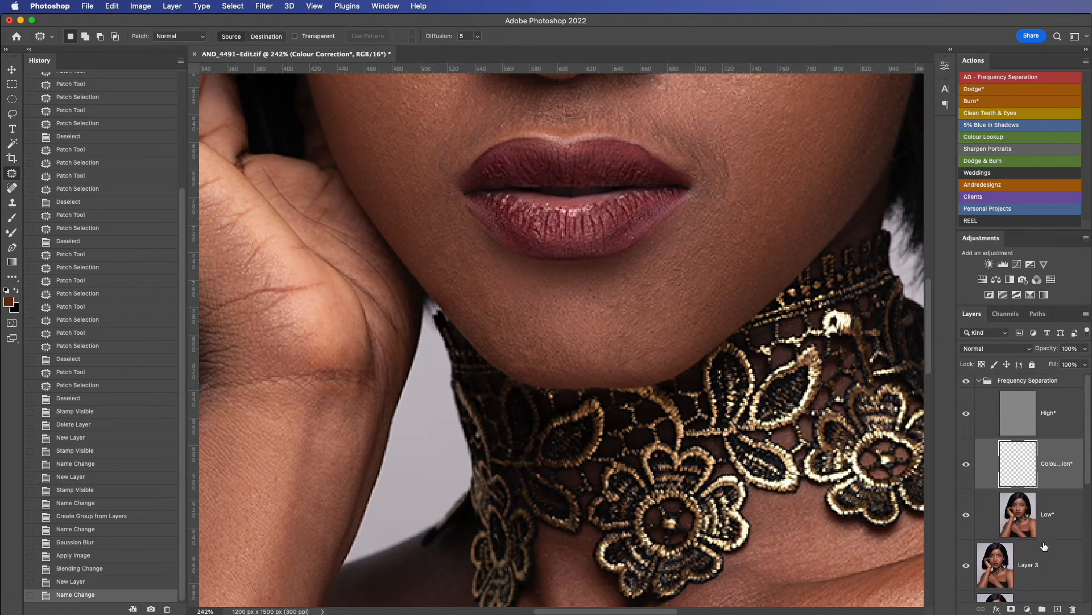
left_click(1032, 518)
key("b")
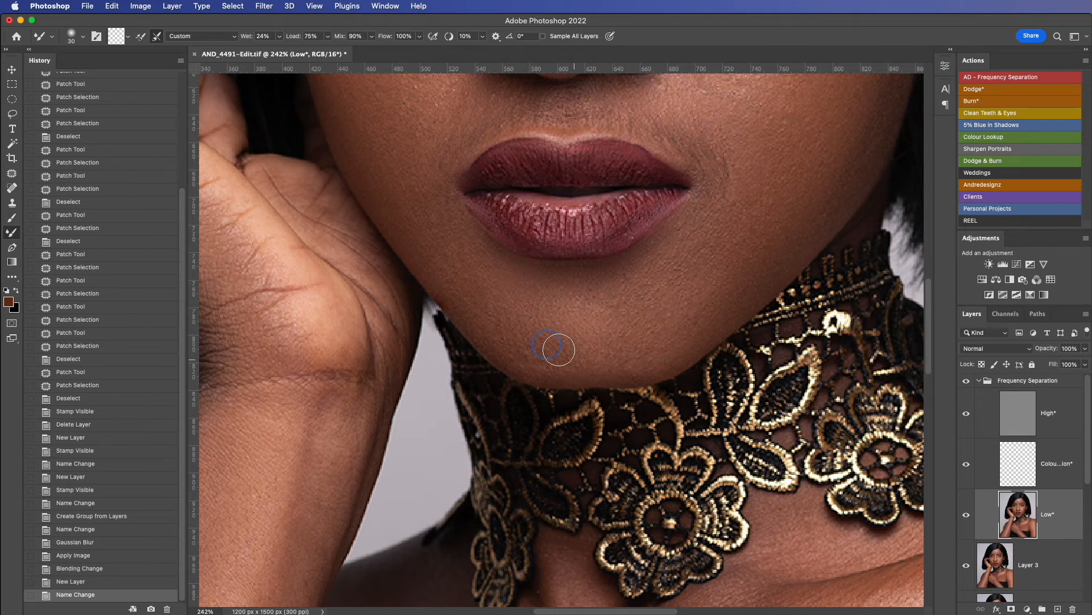
left_click_drag(647, 289, 674, 325)
left_click(965, 383)
left_click(966, 383)
mouse_move(558, 310)
left_mouse_down()
mouse_move(556, 353)
mouse_move(544, 333)
left_mouse_up()
mouse_move(546, 284)
left_mouse_down()
mouse_move(532, 328)
mouse_move(515, 324)
mouse_move(518, 288)
mouse_move(507, 336)
left_mouse_up()
left_click_drag(512, 296, 543, 350)
Step: Blend the tones along the hand-side jaw, across the chin and up the opposite jaw and cheek with the Mixer Brush
mouse_move(493, 276)
left_mouse_down()
mouse_move(480, 298)
mouse_move(475, 267)
left_mouse_up()
mouse_move(475, 265)
left_mouse_down()
mouse_move(483, 294)
mouse_move(467, 252)
left_mouse_up()
left_click_drag(469, 297, 463, 249)
left_click_drag(529, 296, 543, 319)
mouse_move(619, 305)
left_mouse_down()
mouse_move(637, 333)
mouse_move(692, 320)
left_mouse_up()
mouse_move(692, 319)
left_mouse_down()
mouse_move(712, 310)
mouse_move(744, 261)
mouse_move(810, 227)
mouse_move(848, 176)
mouse_move(809, 231)
mouse_move(778, 253)
mouse_move(847, 169)
left_mouse_up()
left_click_drag(848, 169, 780, 224)
left_click_drag(714, 184, 727, 231)
Step: Stamp all visible layers into a new layer above the second Frequency Separation group
scroll(397, 268, "up", 3)
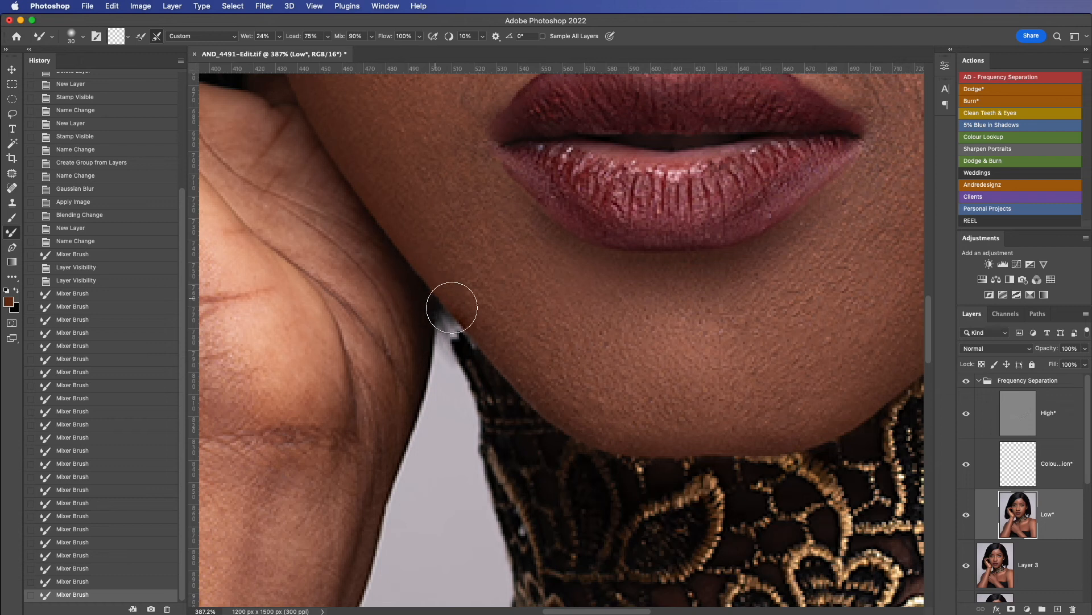
left_click(1051, 388)
key("alt+shift+super+e")
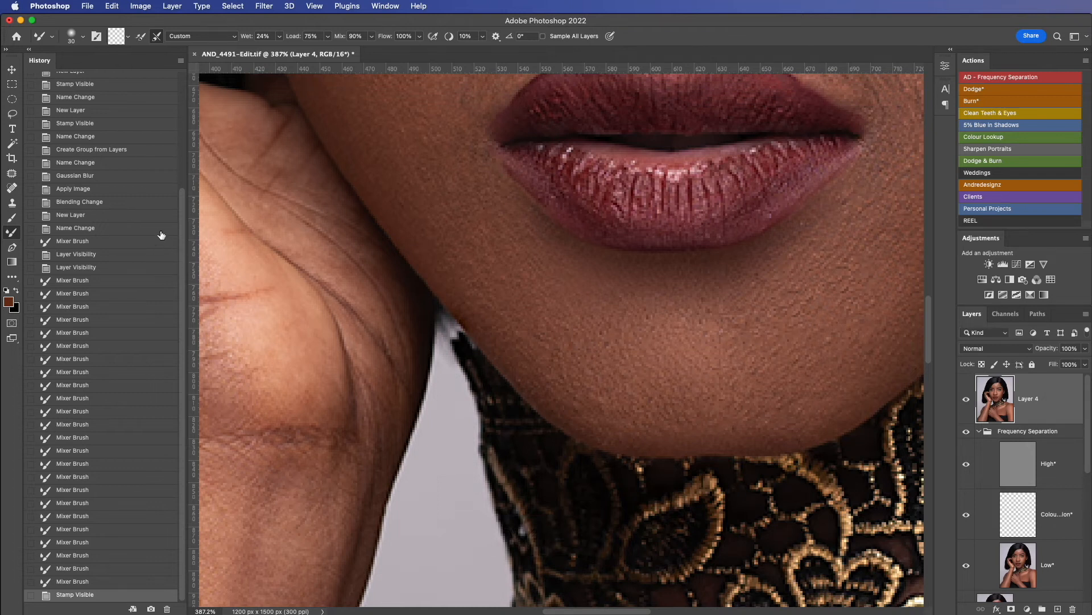
Step: Outline the flawed jaw edge between the palm and the choker with the Patch Tool and fill the selection
left_click(11, 173)
mouse_move(445, 312)
left_mouse_down()
mouse_move(473, 329)
mouse_move(474, 344)
mouse_move(453, 340)
left_mouse_up()
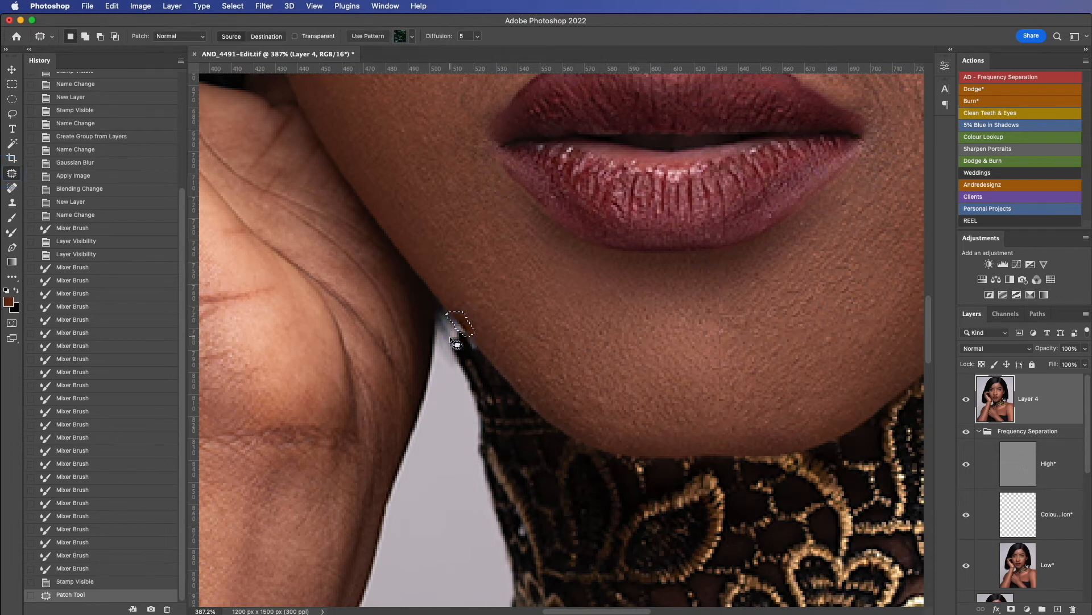
key("shift+BackSpace")
key("Return")
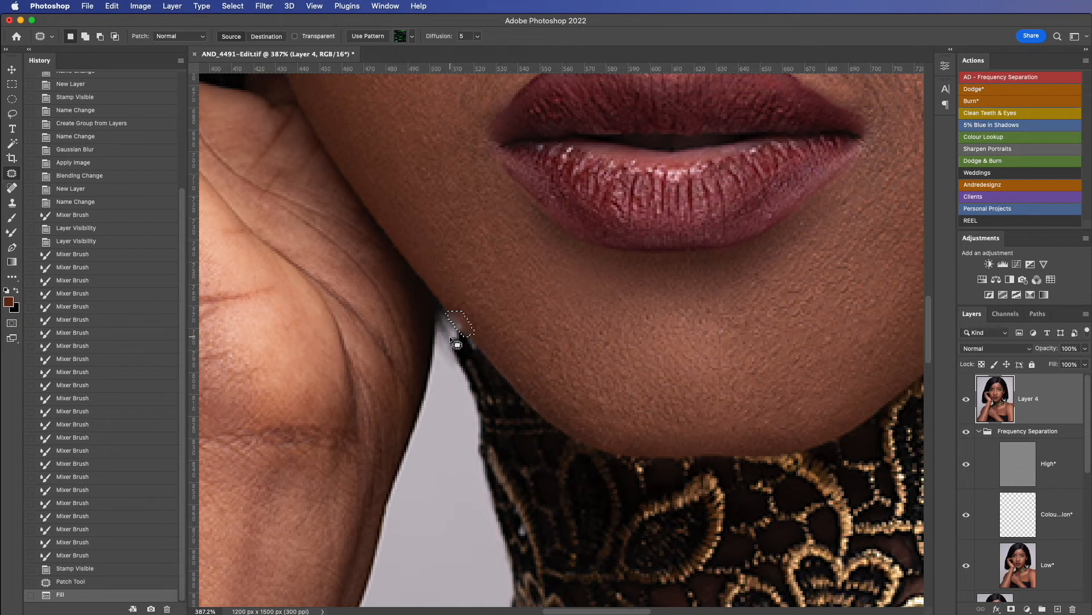
Step: Clone nearby skin over the filled jaw edge with the Clone Stamp, drop the selection and continue cloning along the jaw
key("s")
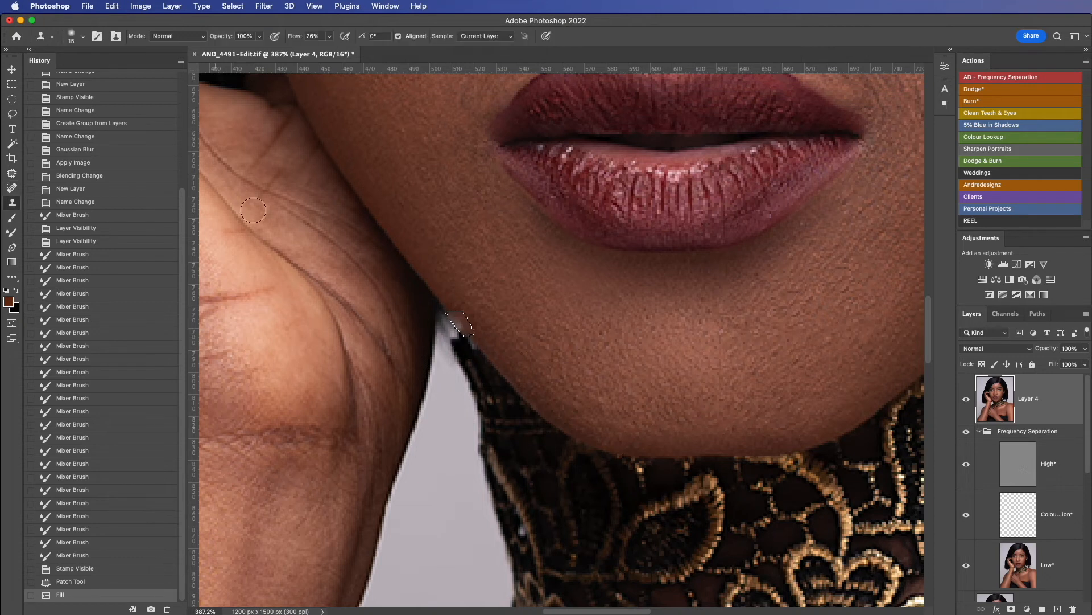
left_click(449, 293, "alt")
left_click_drag(464, 320, 456, 317)
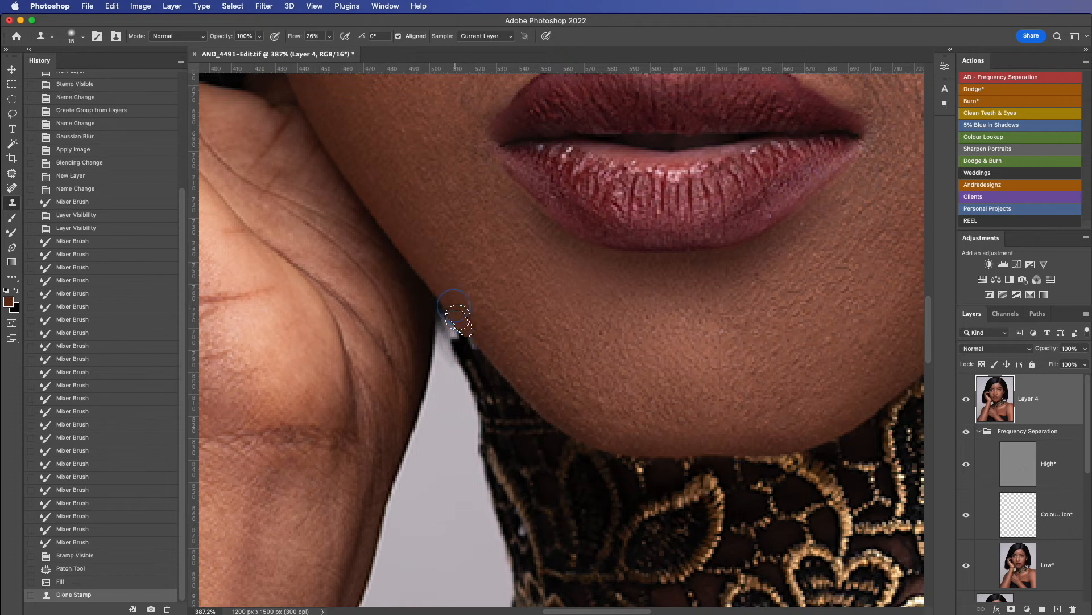
key("super+d")
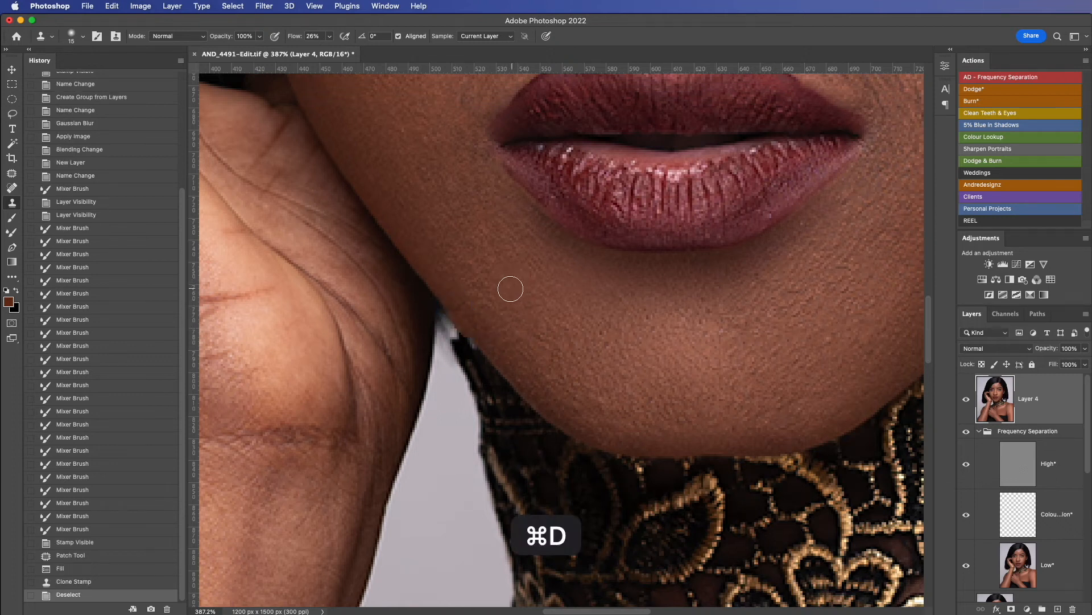
mouse_move(466, 302)
left_mouse_down()
mouse_move(491, 314)
mouse_move(473, 312)
mouse_move(489, 334)
mouse_move(476, 320)
mouse_move(512, 332)
left_mouse_up()
scroll(513, 332, "down", 5)
scroll(512, 333, "up", 5)
key("alt+z")
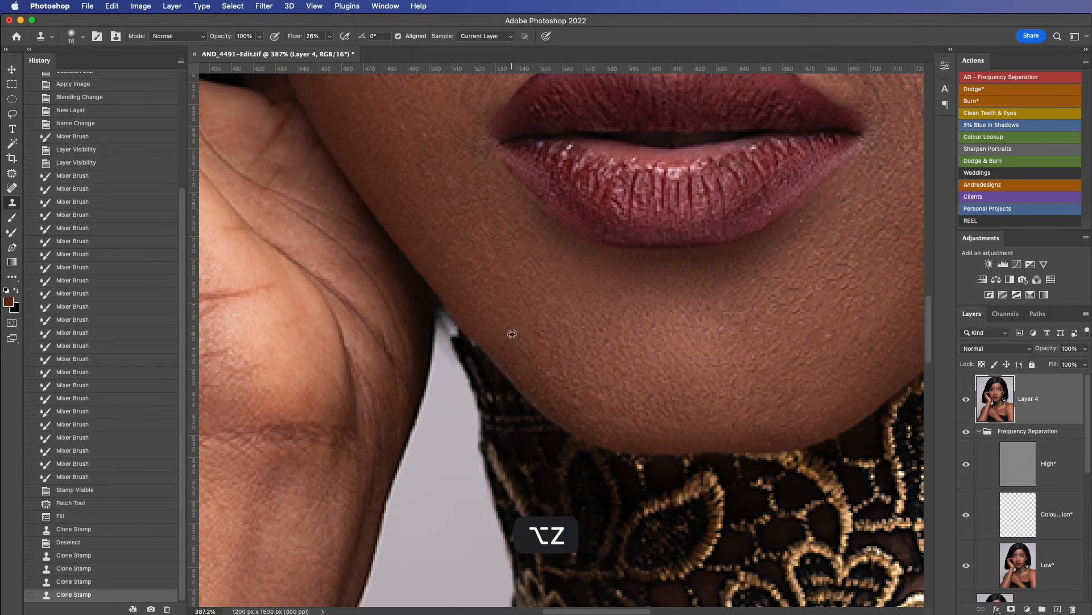
Step: Step back through the history to the Patch Tool state from before the fill and the cloning
left_click(69, 545)
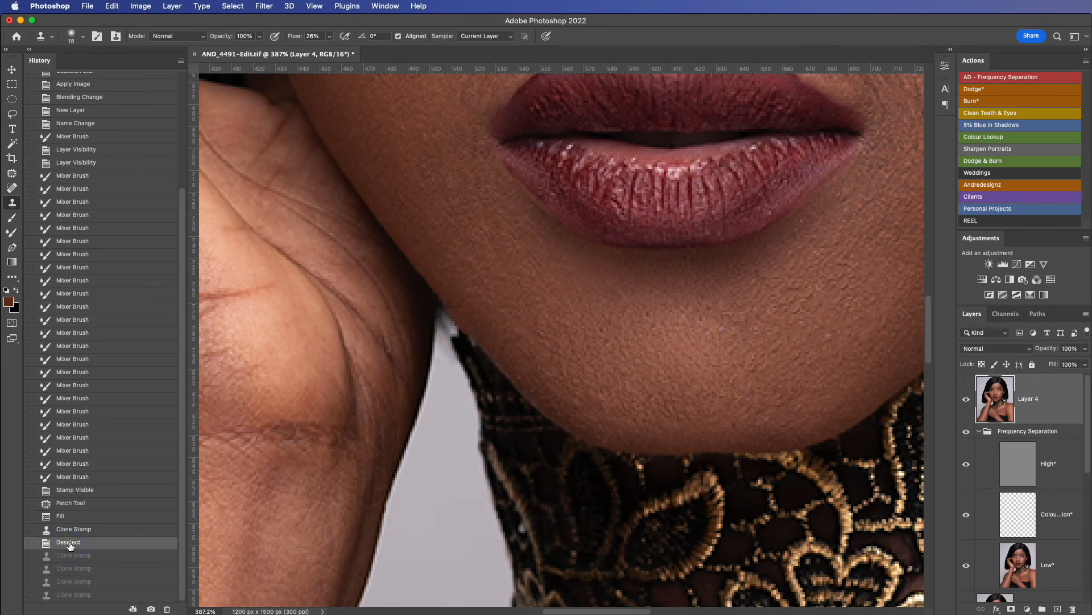
left_click(79, 530)
left_click(83, 517)
left_click(86, 503)
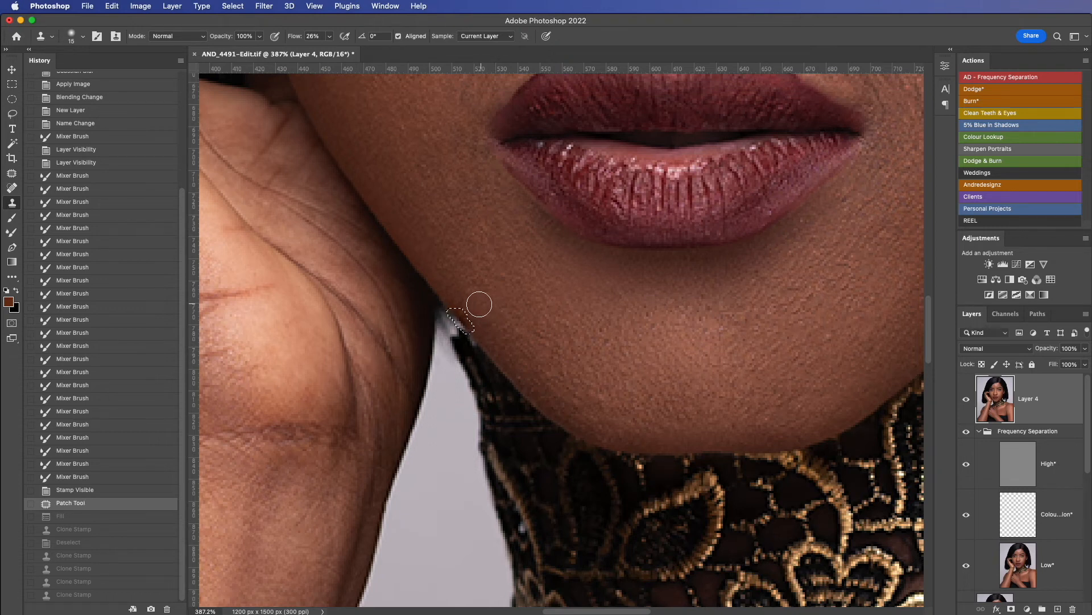
Step: Try cloning skin onto the selected jaw edge and along the jaw, and revert the history to the Stamp Visible state
key("alt")
left_click_drag(466, 312, 462, 305)
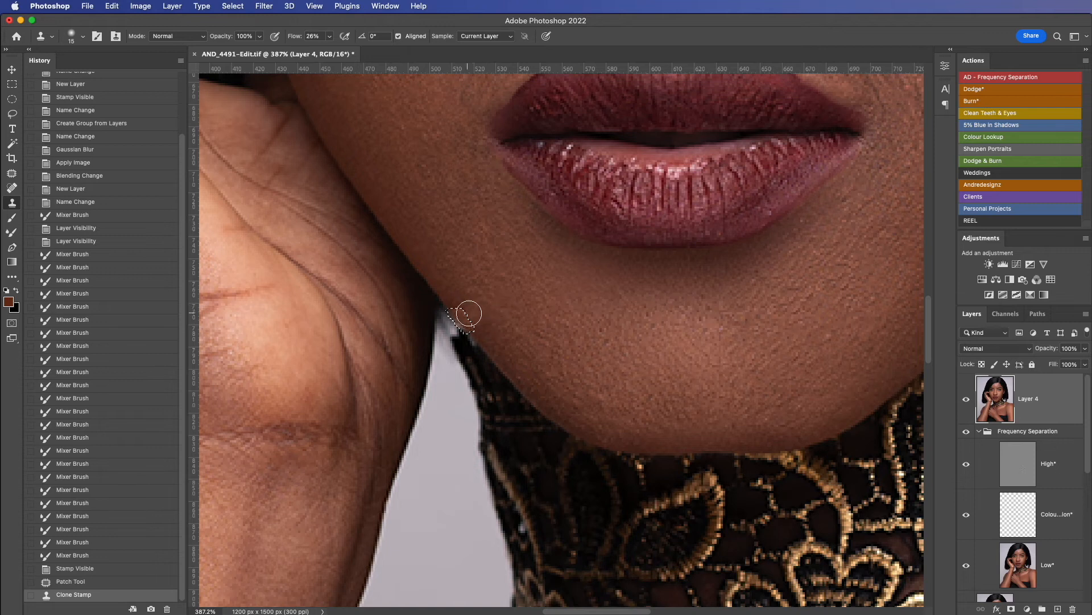
key("super+d")
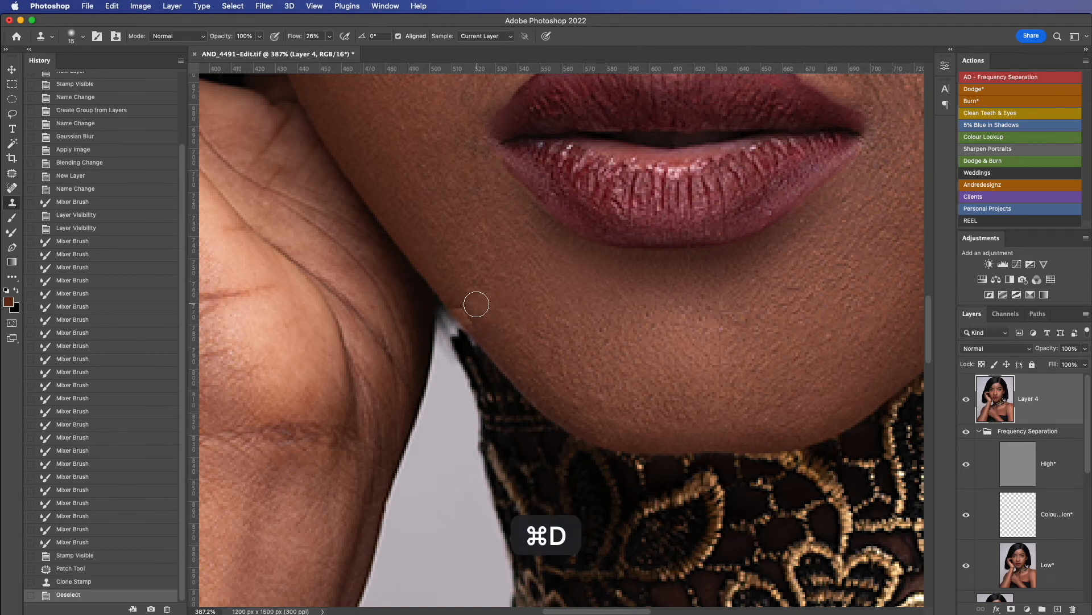
left_click_drag(447, 281, 514, 352)
scroll(521, 353, "down", 10)
scroll(541, 352, "up", 8)
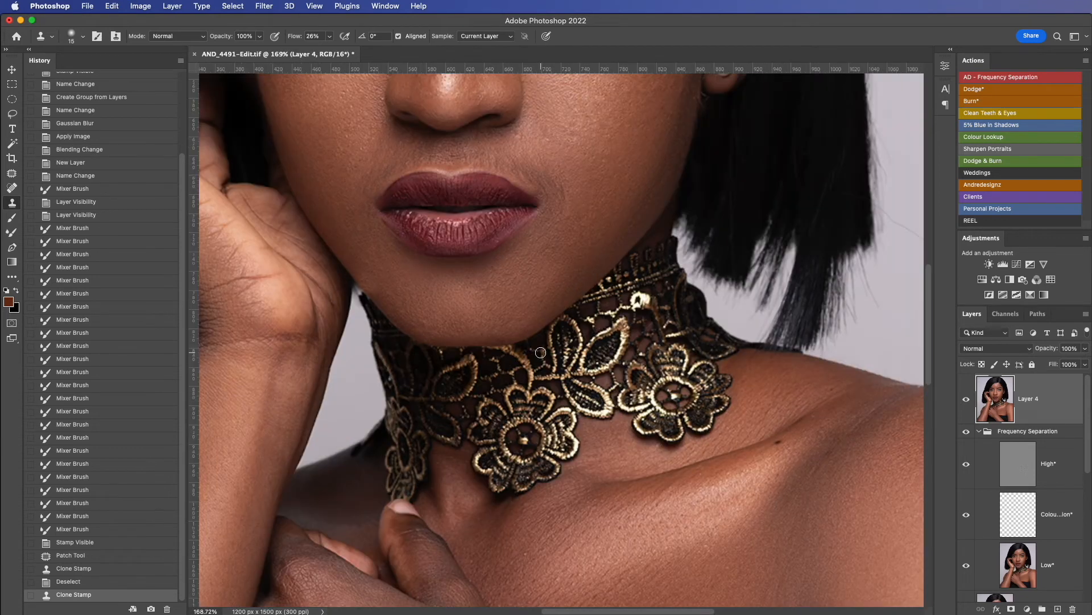
left_click(107, 544)
Step: Patch the small flaws on the jaw edge where the face meets the palm and the choker
scroll(222, 251, "up", 3)
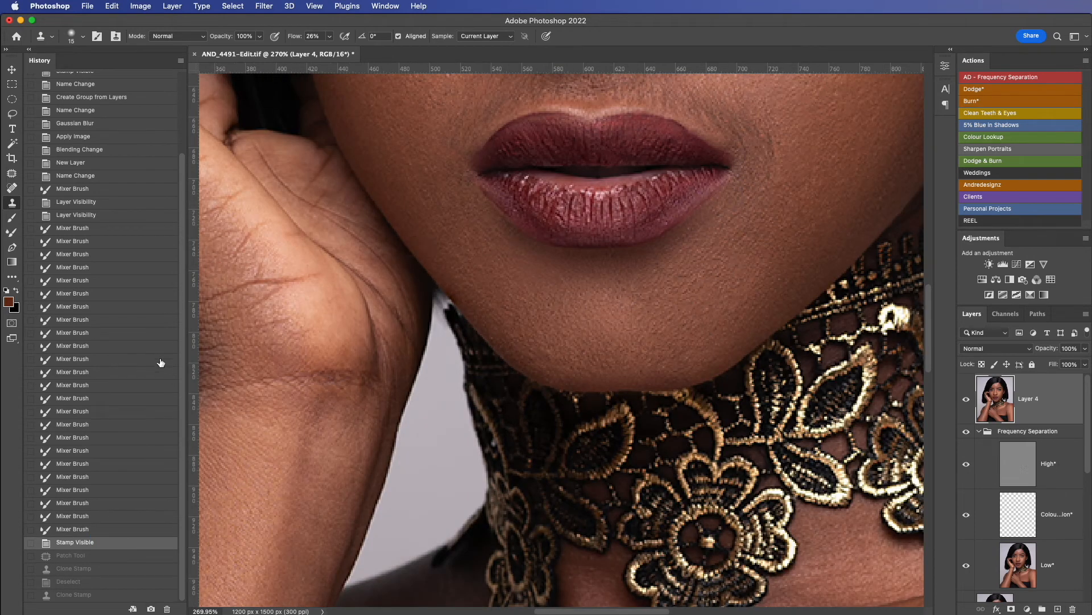
key("j")
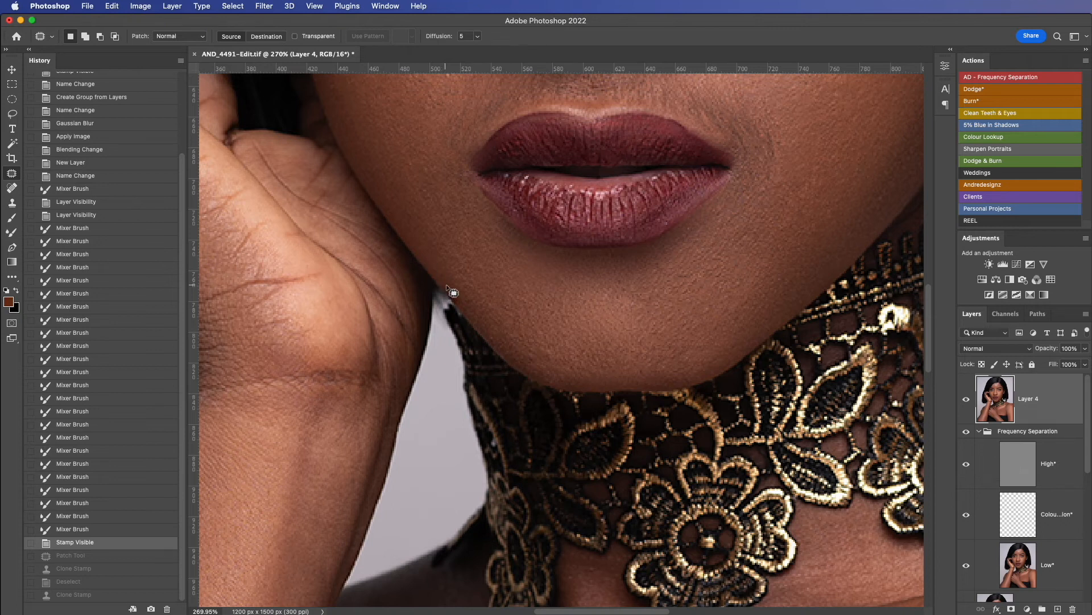
mouse_move(446, 308)
left_mouse_down()
mouse_move(467, 301)
mouse_move(459, 297)
left_mouse_up()
left_click(466, 274)
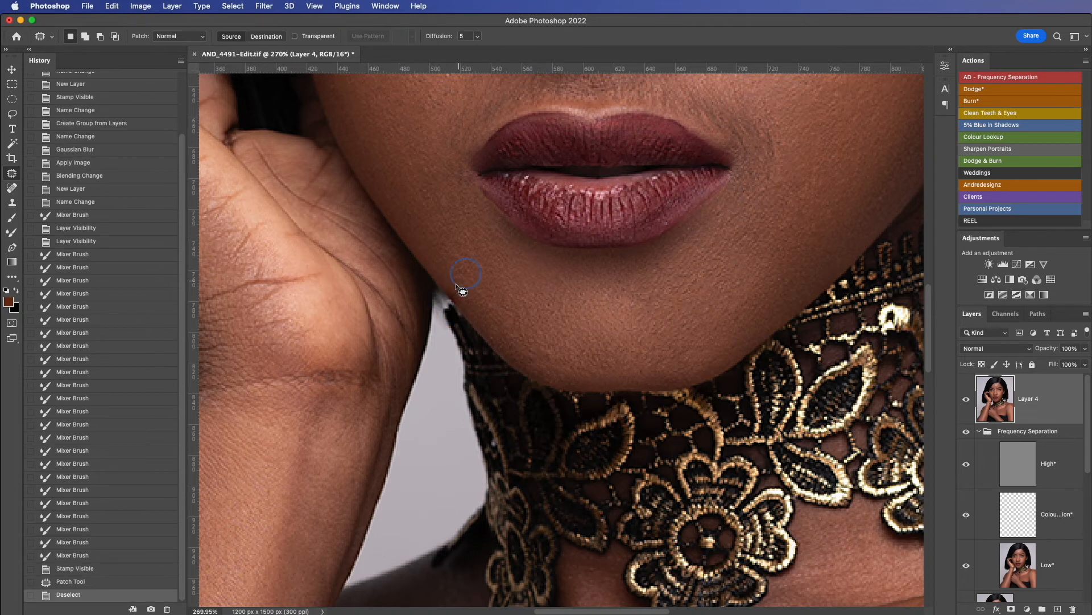
key("super+plus")
key("super+plus")
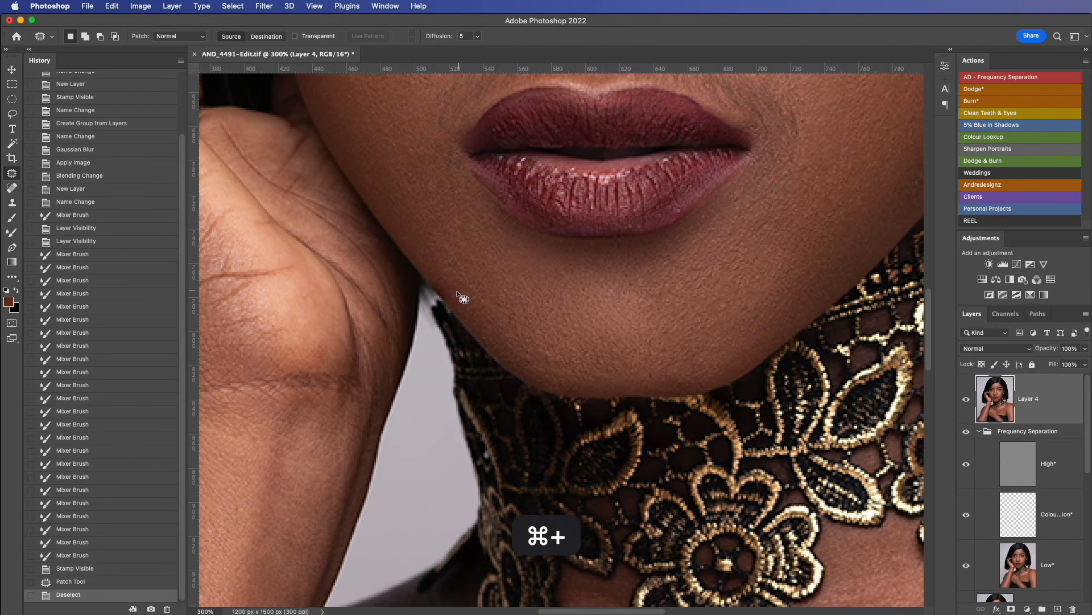
mouse_move(388, 263)
left_mouse_down()
mouse_move(408, 293)
mouse_move(411, 259)
mouse_move(402, 277)
mouse_move(377, 252)
left_mouse_up()
left_click(428, 275)
left_click_drag(421, 290, 416, 267)
mouse_move(415, 276)
left_mouse_down()
mouse_move(440, 269)
mouse_move(418, 261)
left_mouse_up()
key("super+d")
left_click_drag(414, 267, 397, 220)
key("super+d")
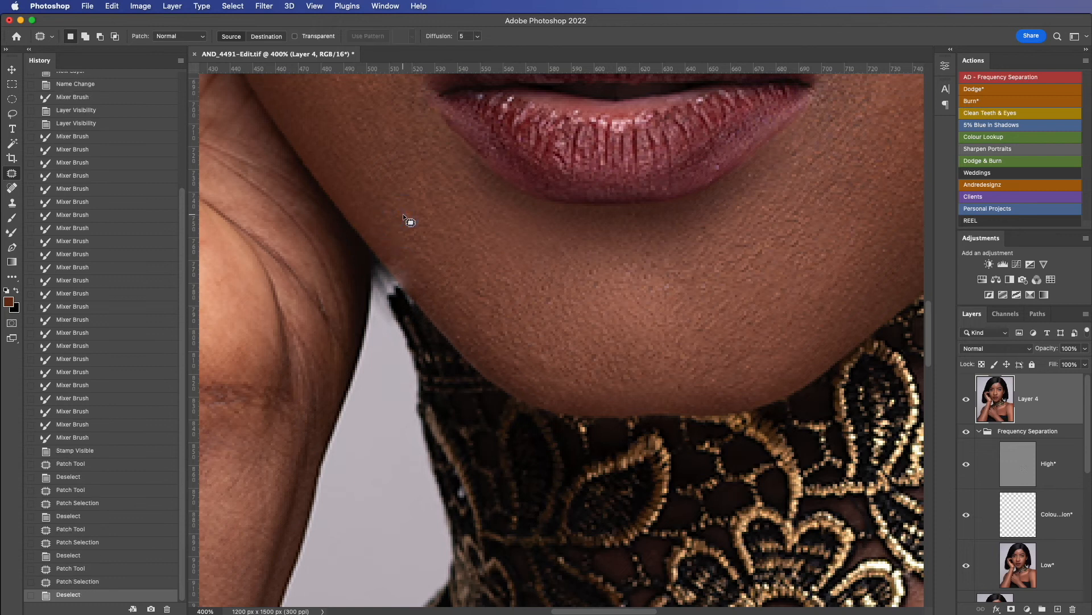
Step: Create a new empty layer and move it to the top of the layer stack above Layer 4
scroll(405, 217, "down", 5)
scroll(433, 242, "up", 4)
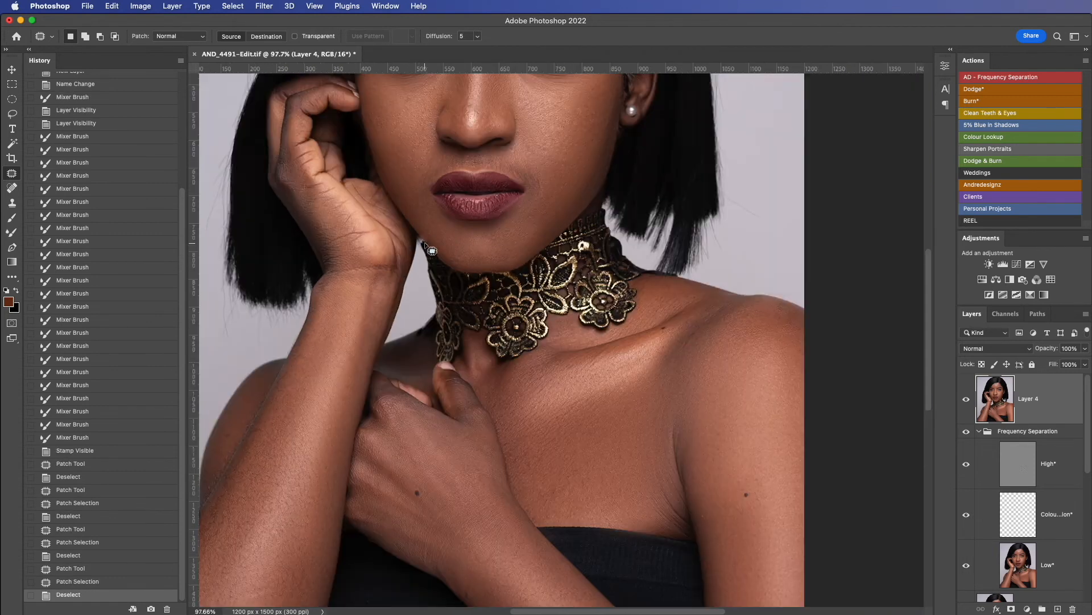
left_click(1059, 522)
left_click(1059, 607)
left_click_drag(1030, 514, 1031, 406)
left_click_drag(1051, 445, 1040, 394)
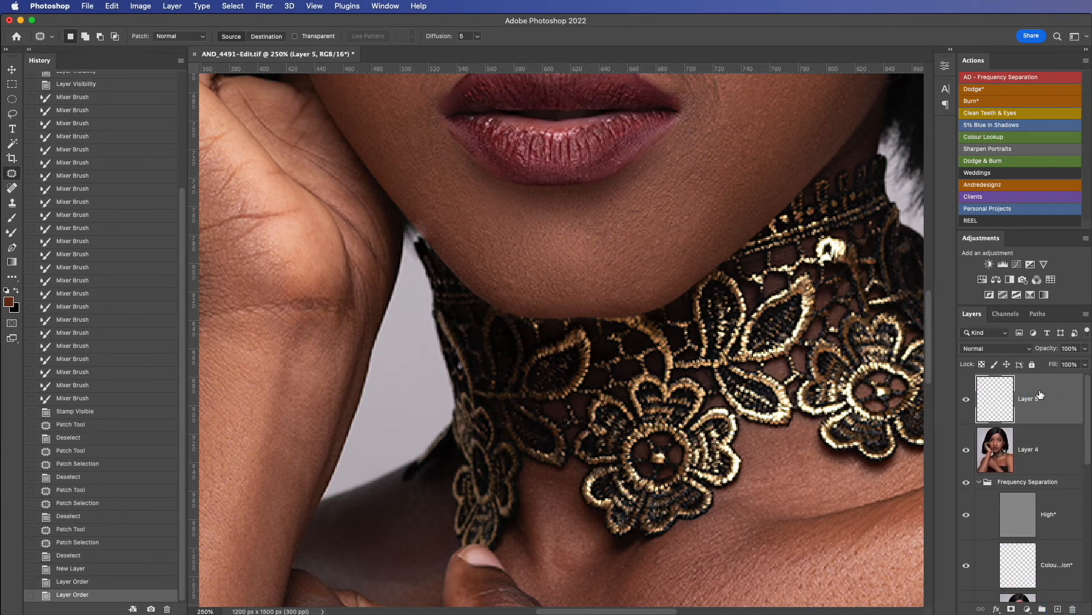
Step: Sample the dark skin tone at the jaw edge beside the choker as the foreground colour
left_click(8, 301)
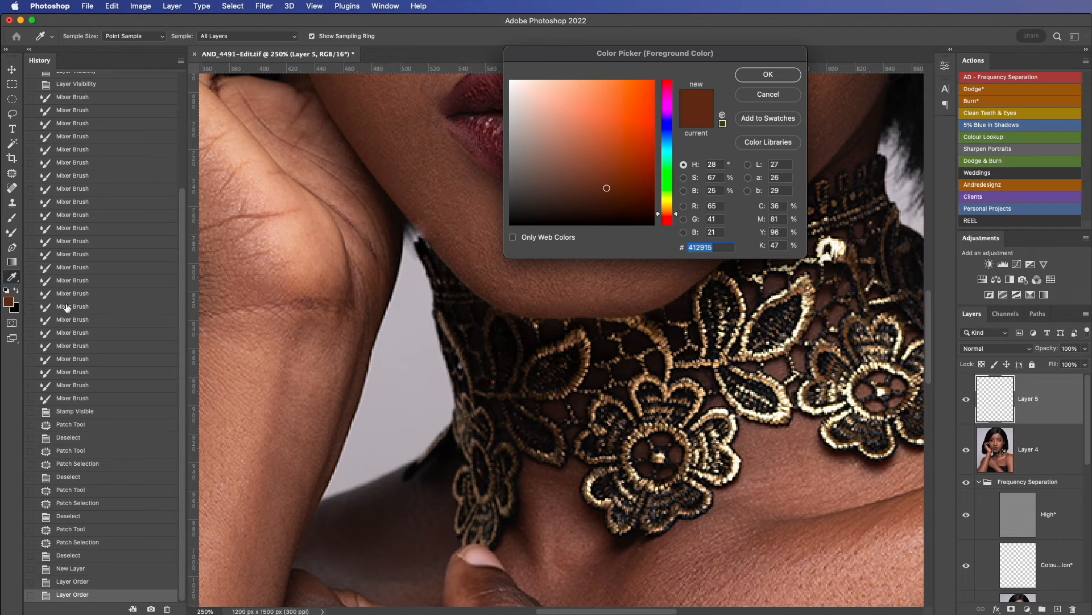
left_click(435, 249)
left_click(751, 77)
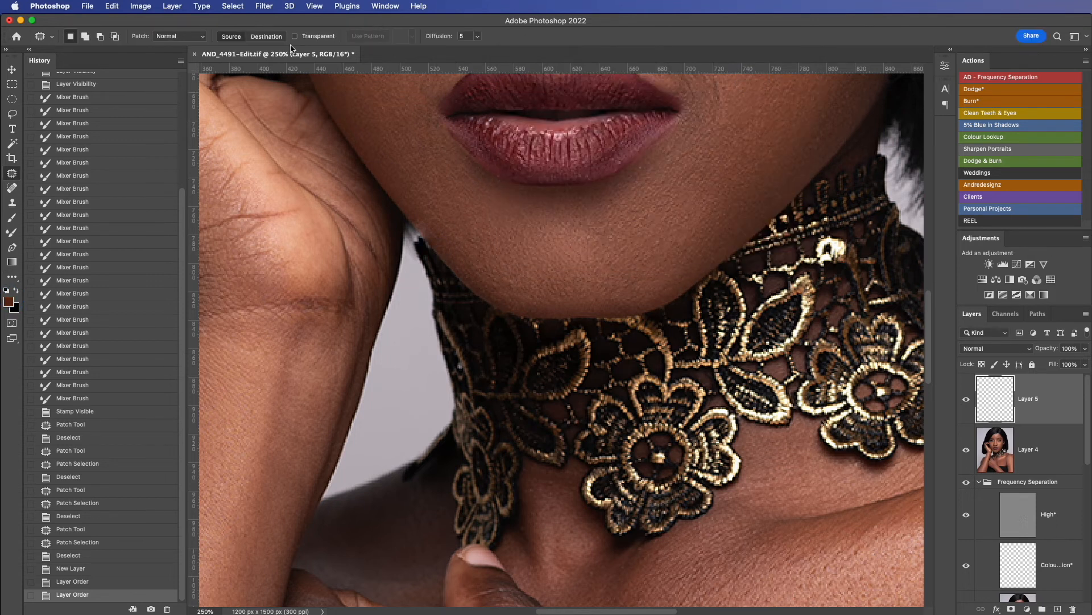
Step: Paint over the jaw edge between the palm and the choker on Layer 5 with a small brush at 1% flow
left_click(17, 217)
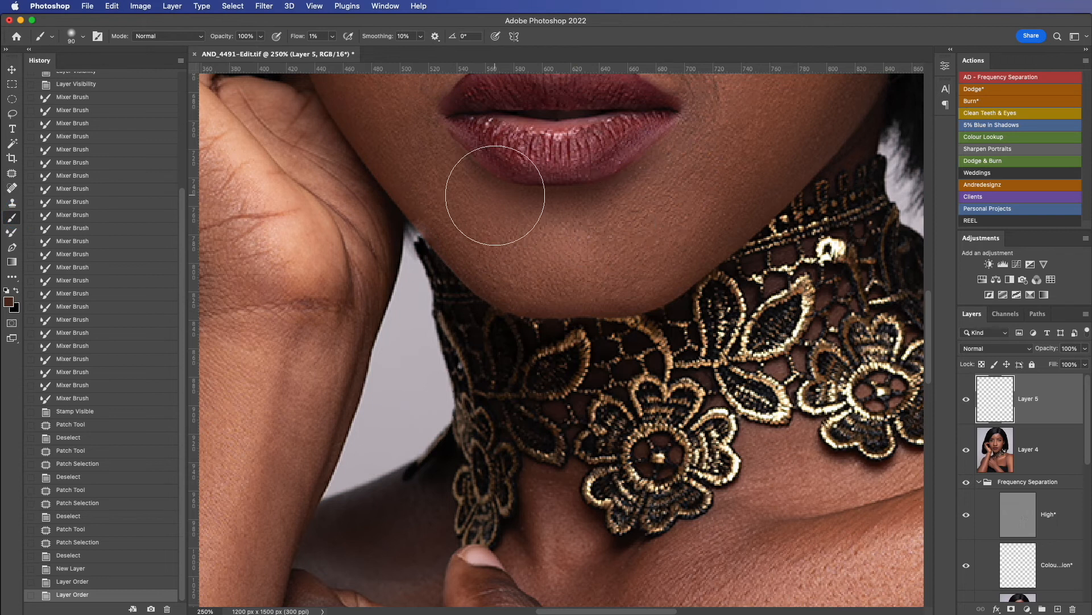
key("bracketleft")
key("bracketleft")
key("bracketleft")
key("bracketleft")
key("bracketleft")
key("bracketleft")
key("bracketleft")
key("bracketleft")
key("bracketleft")
key("bracketleft")
key("bracketleft")
key("bracketleft")
key("bracketleft")
key("bracketleft")
mouse_move(421, 230)
left_mouse_down()
mouse_move(455, 253)
mouse_move(420, 227)
left_mouse_up()
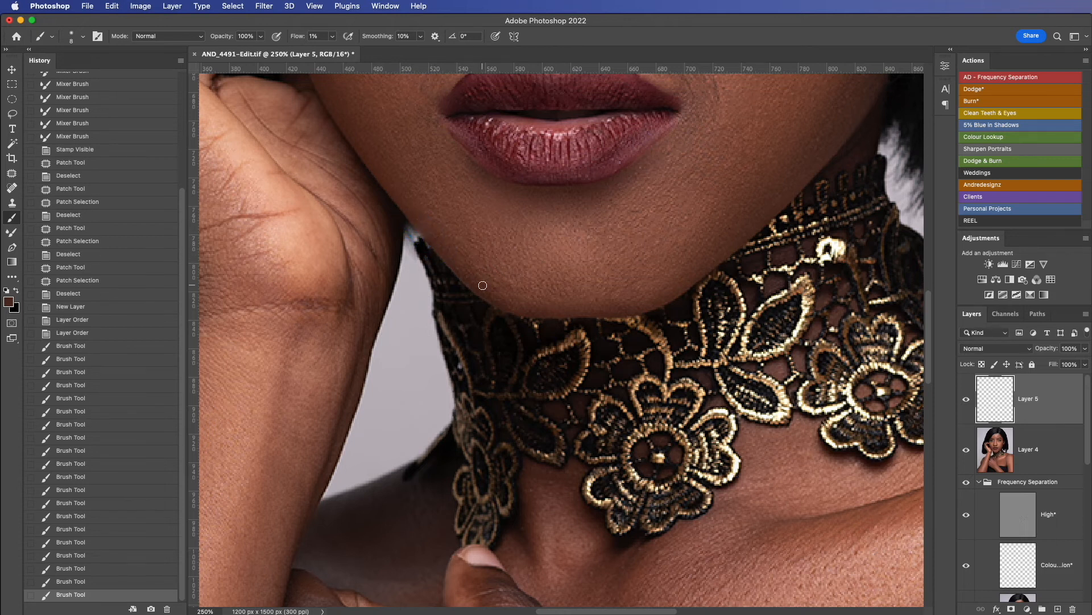
left_click_drag(522, 222, 560, 261)
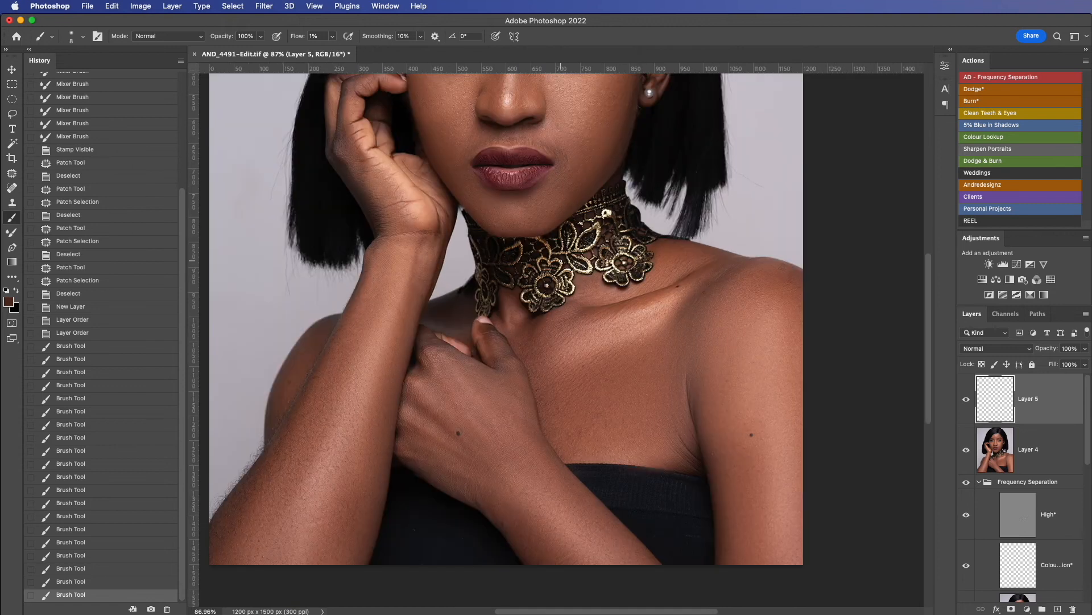
Step: Stamp all visible layers into a new merged layer above Layer 5
scroll(561, 262, "down", 5)
scroll(561, 261, "up", 3)
scroll(561, 261, "down", 5)
scroll(561, 261, "up", 2)
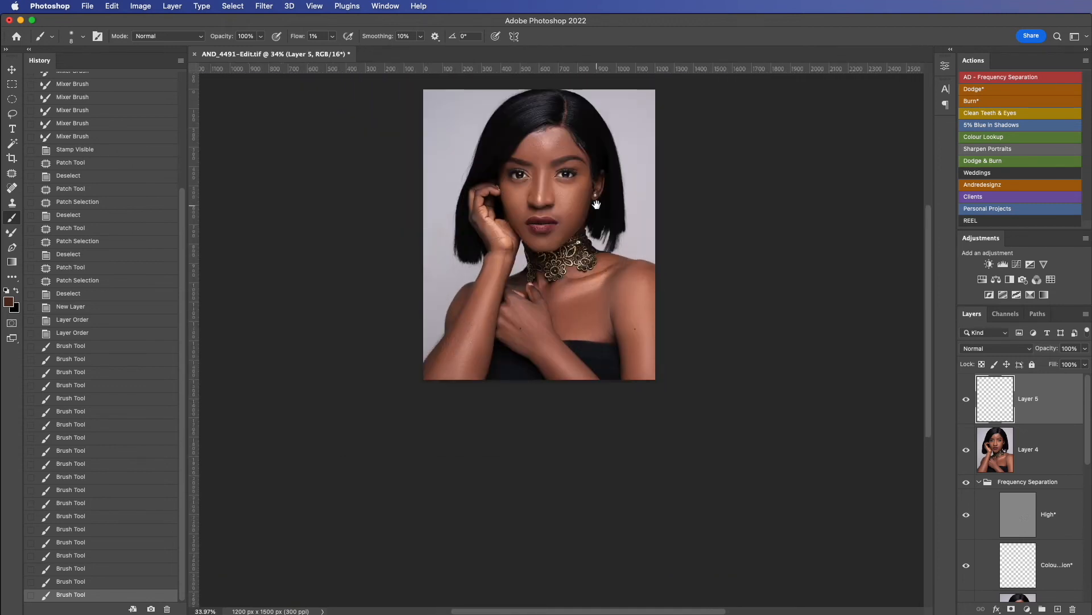
scroll(596, 204, "up", 8)
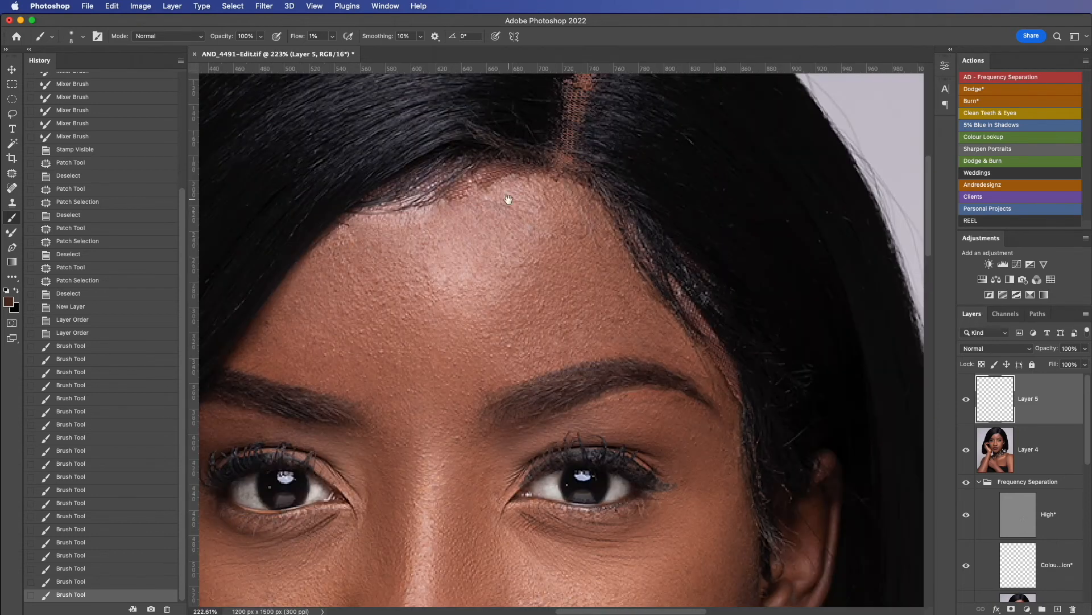
left_click_drag(508, 199, 556, 288)
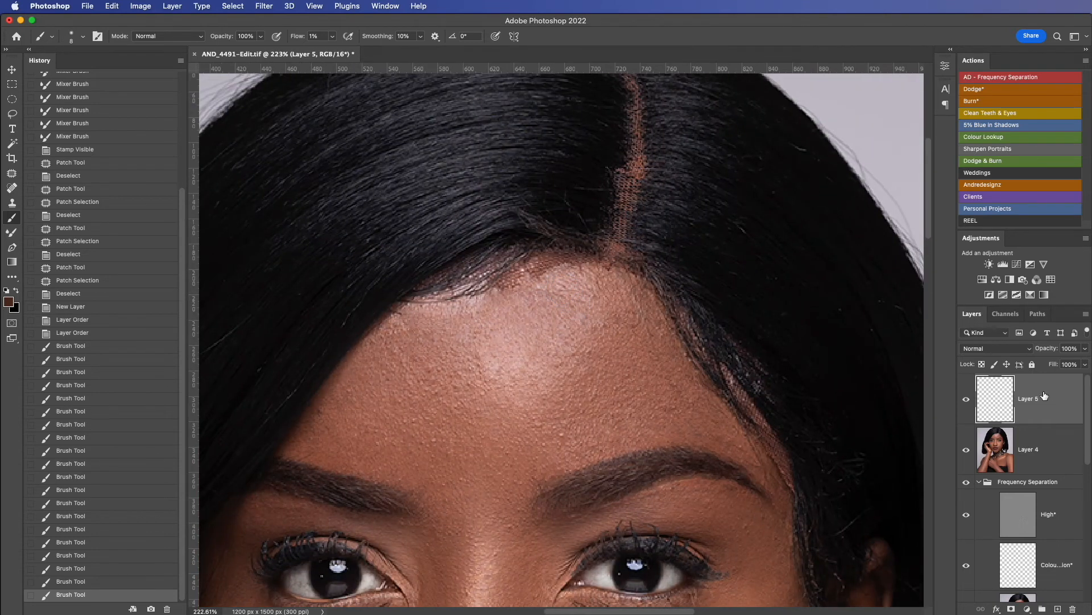
key("alt+shift+super+e")
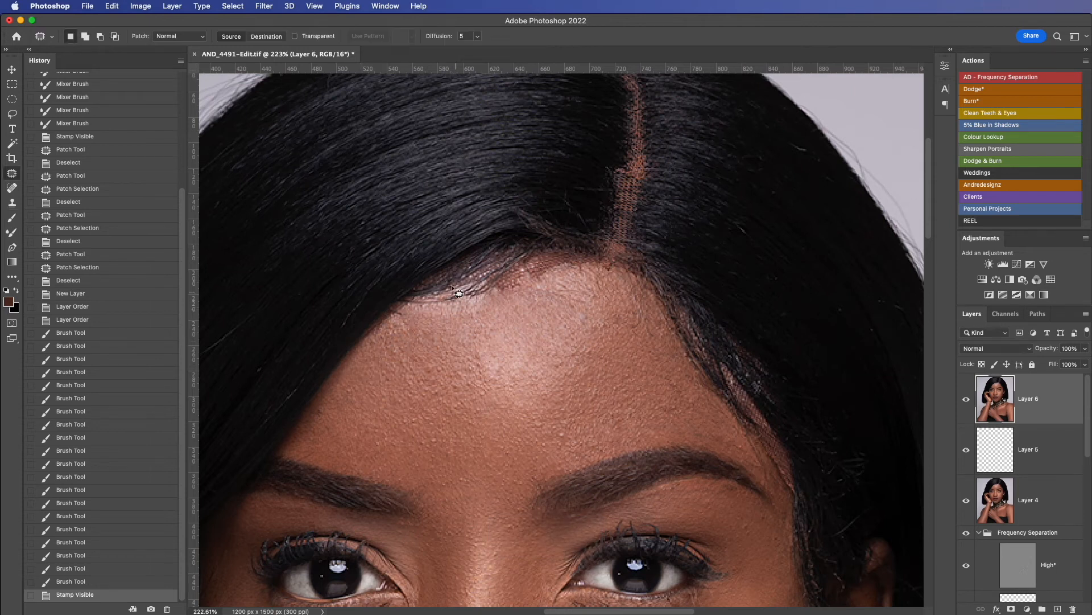
Step: Select the uneven hairline above the forehead with the Patch Tool, fill the selection and deselect
mouse_move(394, 298)
left_mouse_down()
mouse_move(489, 308)
mouse_move(608, 272)
mouse_move(605, 245)
mouse_move(542, 203)
mouse_move(455, 201)
left_mouse_up()
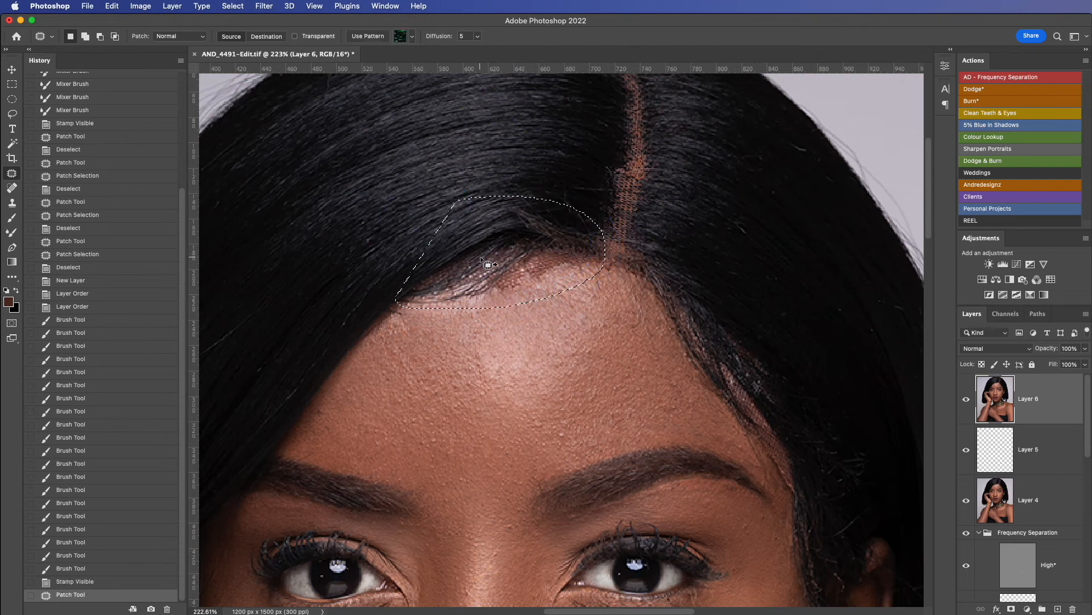
key("shift+BackSpace")
key("Return")
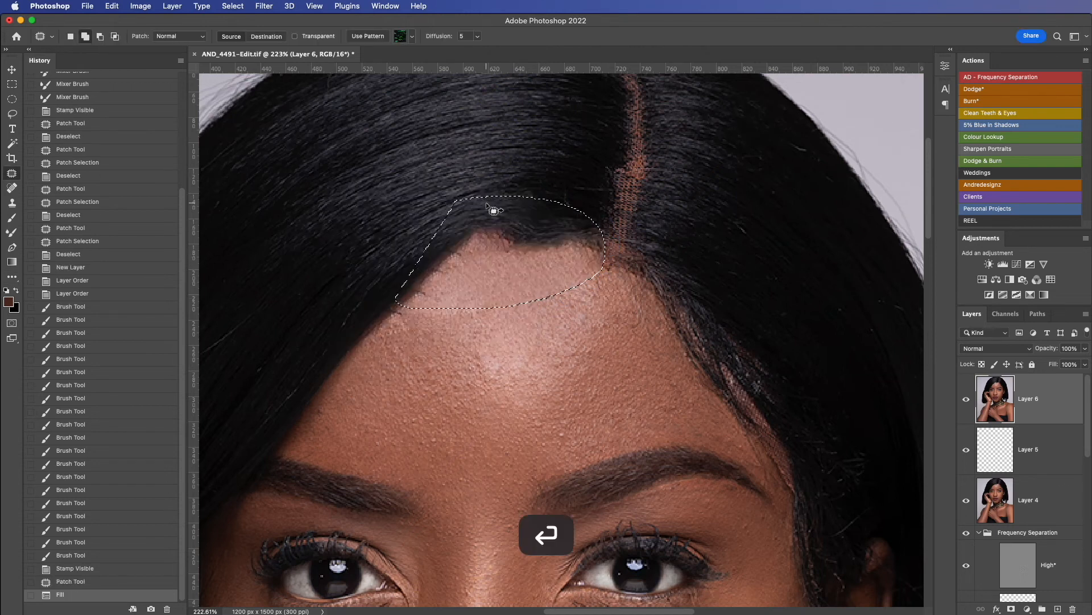
scroll(581, 297, "down", 5)
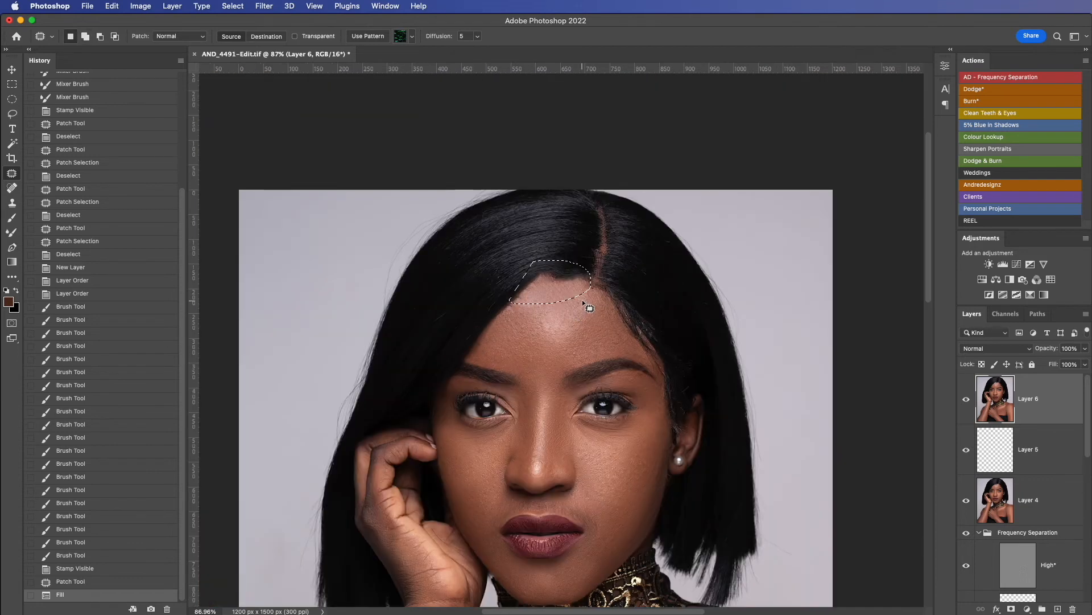
key("super+d")
scroll(568, 291, "up", 5)
scroll(568, 291, "down", 5)
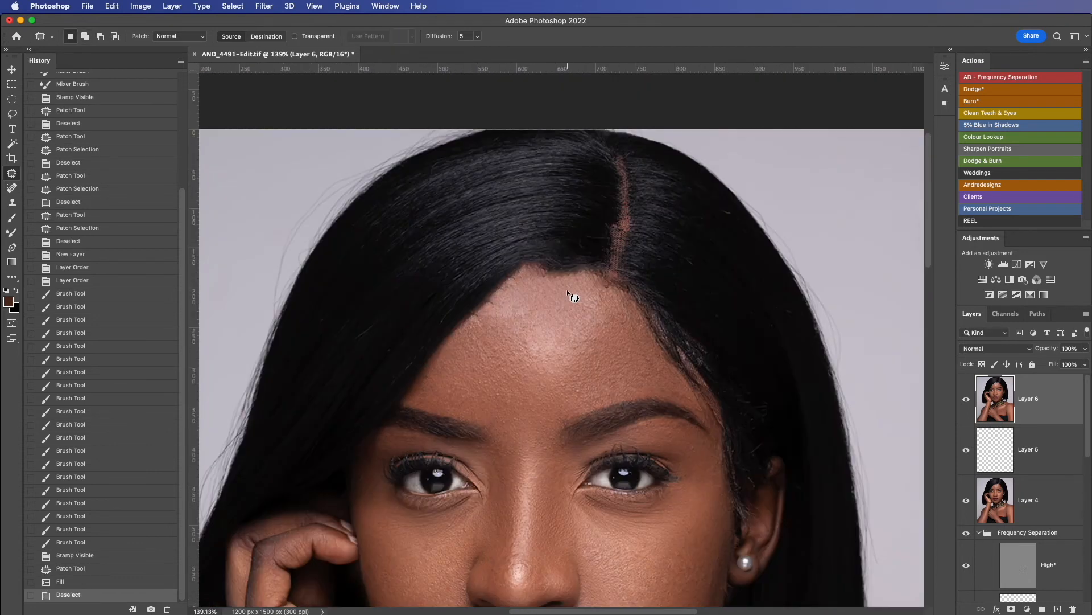
Step: Patch the small flaws on the upper forehead below the filled hairline, deselecting after each one
scroll(568, 291, "up", 2)
left_click_drag(513, 288, 520, 280)
mouse_move(514, 282)
left_mouse_down()
mouse_move(534, 291)
mouse_move(467, 320)
mouse_move(495, 309)
left_mouse_up()
key("super+d")
left_click_drag(485, 310, 502, 320)
key("super+d")
mouse_move(629, 350)
left_mouse_down()
mouse_move(634, 360)
mouse_move(620, 358)
left_mouse_up()
key("super+d")
left_click_drag(523, 354, 538, 347)
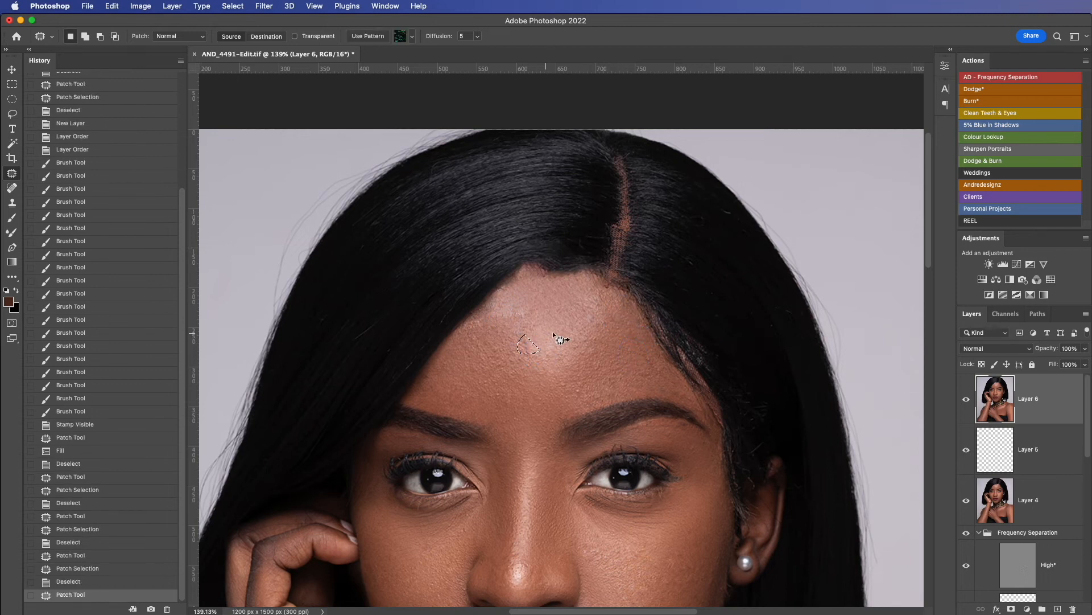
key("super+d")
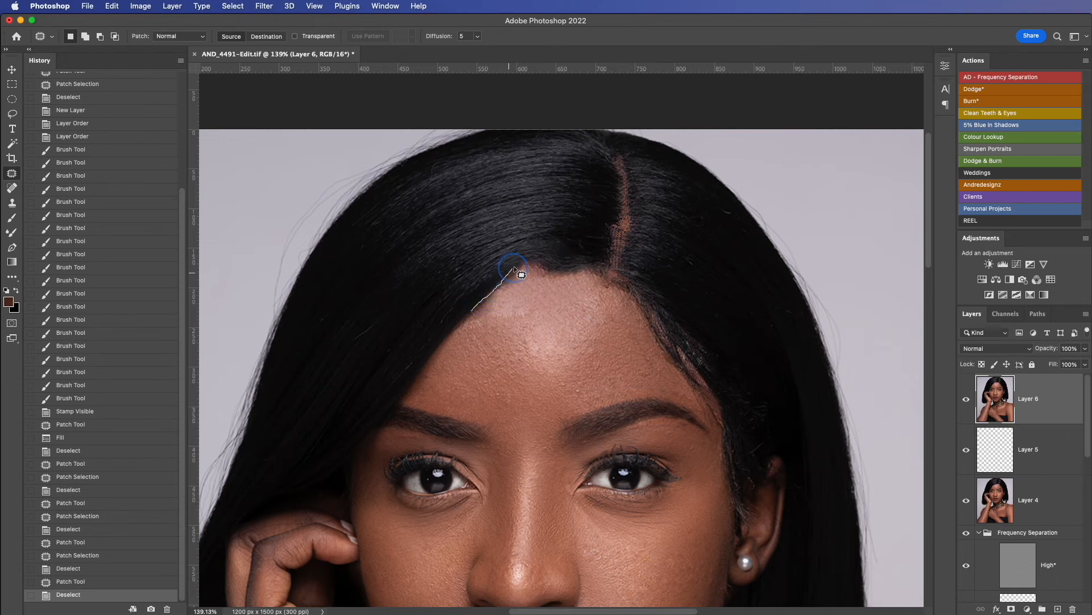
Step: Select the hair area along the hairline up to the parting, clone hair along its lower edge with a 15 px brush, and deselect
mouse_move(550, 276)
left_mouse_down()
mouse_move(590, 268)
mouse_move(633, 289)
mouse_move(645, 257)
mouse_move(523, 183)
mouse_move(462, 316)
left_mouse_up()
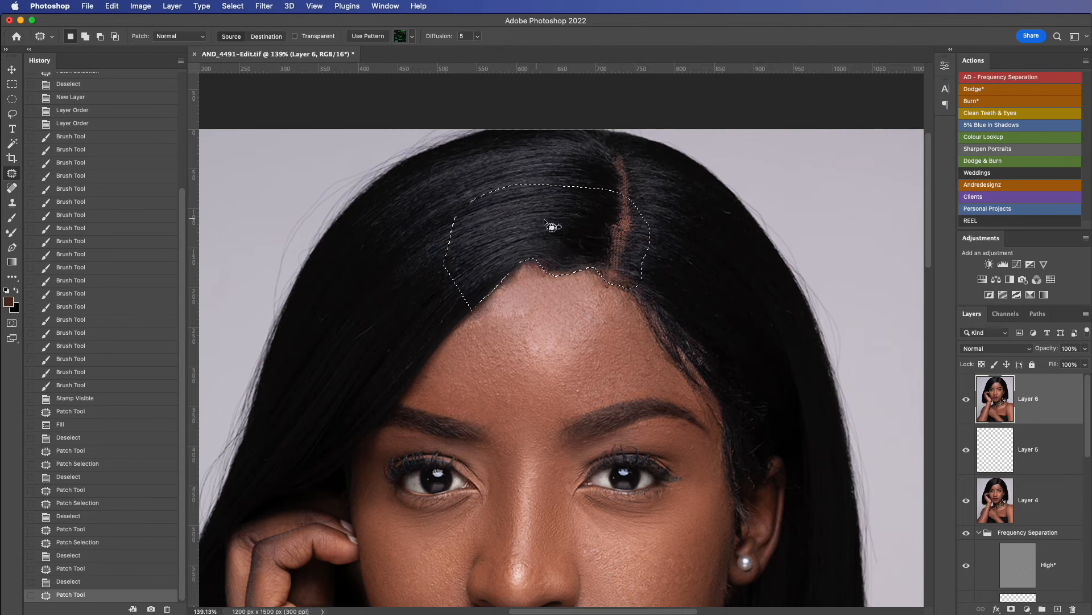
key("s")
left_click(543, 236, "alt")
mouse_move(555, 269)
left_mouse_down()
mouse_move(598, 264)
mouse_move(532, 259)
mouse_move(477, 297)
left_mouse_up()
left_click(525, 253)
left_click(578, 258)
left_click(580, 260)
left_click(544, 253)
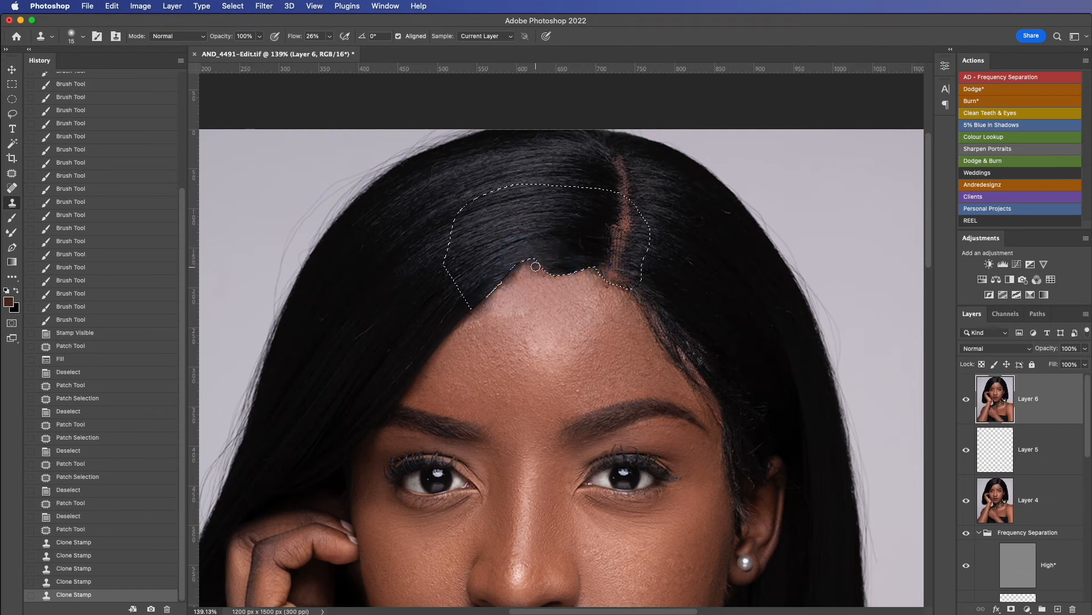
key("super+d")
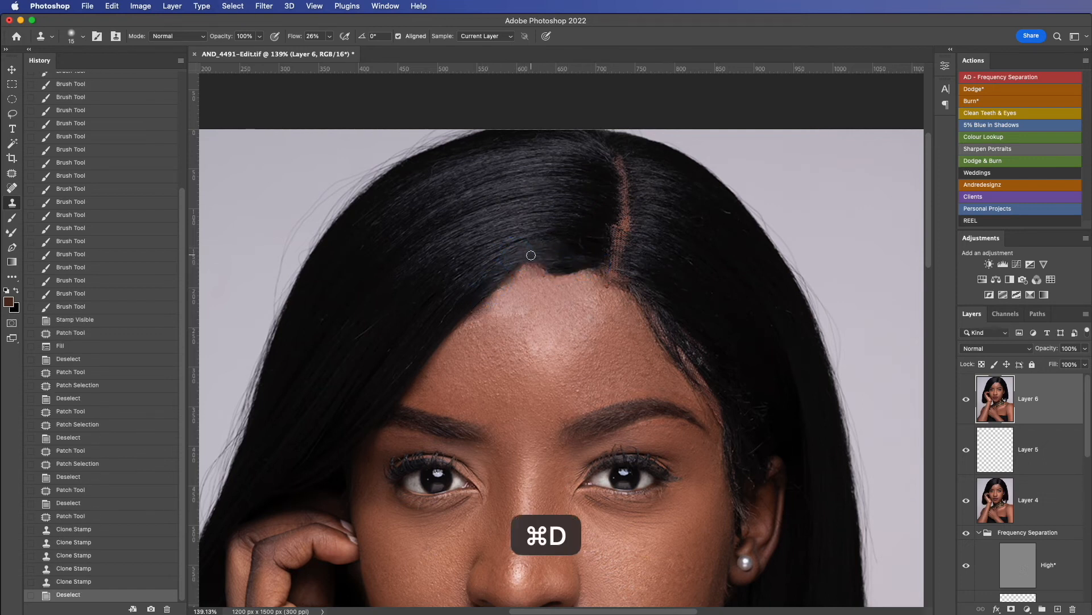
Step: Clone forehead skin along the middle of the hairline around its notch with the 15 px brush at 26% flow
left_click(533, 288, "alt")
left_click(529, 271)
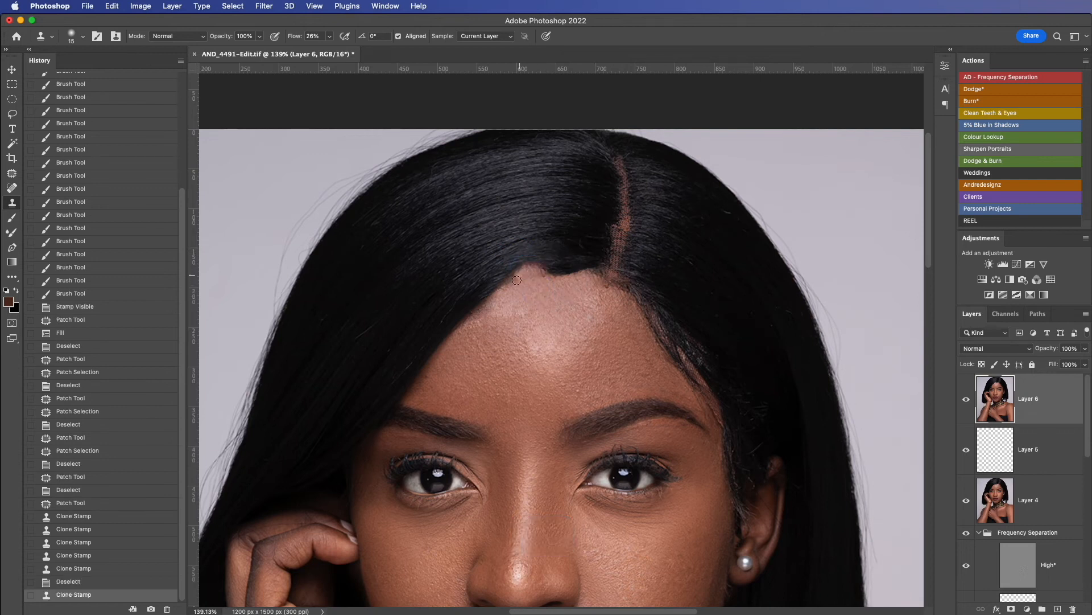
left_click(509, 284)
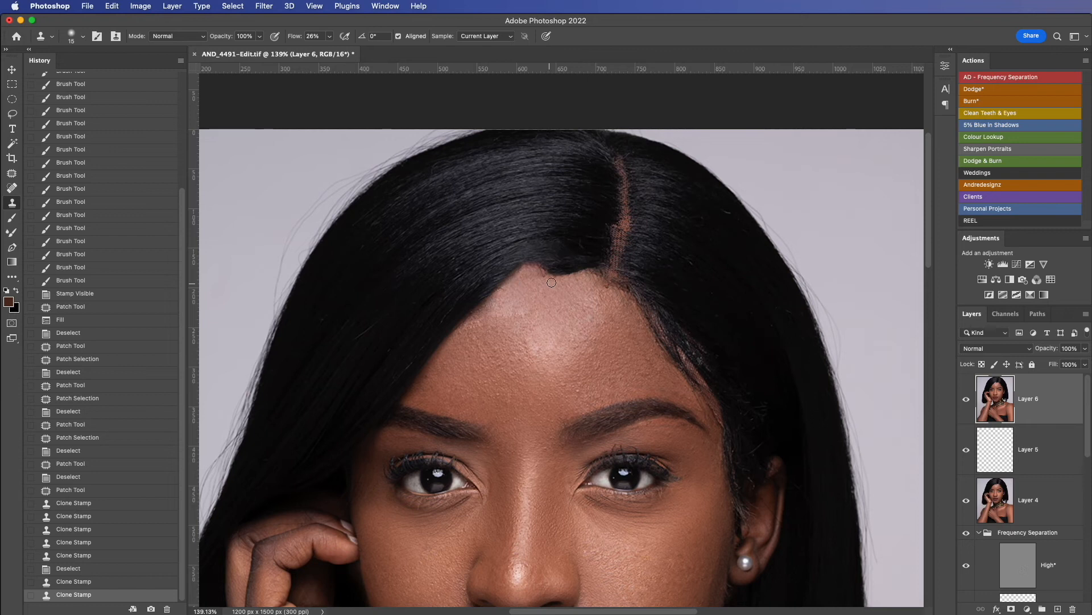
left_click(539, 286, "alt")
left_click(556, 283)
left_click(550, 279)
left_click(549, 279)
left_click(538, 282)
left_click(528, 274)
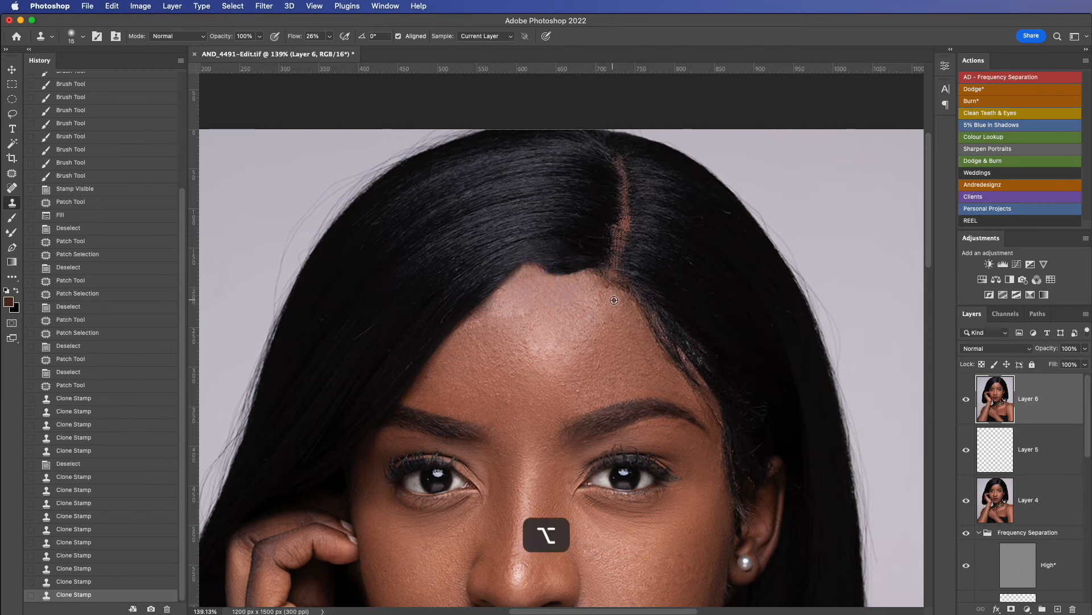
Step: Clone forehead skin over the stray hairs at the hairline below the parting, undoing one misplaced stroke
left_click(606, 288)
left_click(605, 286)
left_click(595, 284)
left_click(608, 303, "alt")
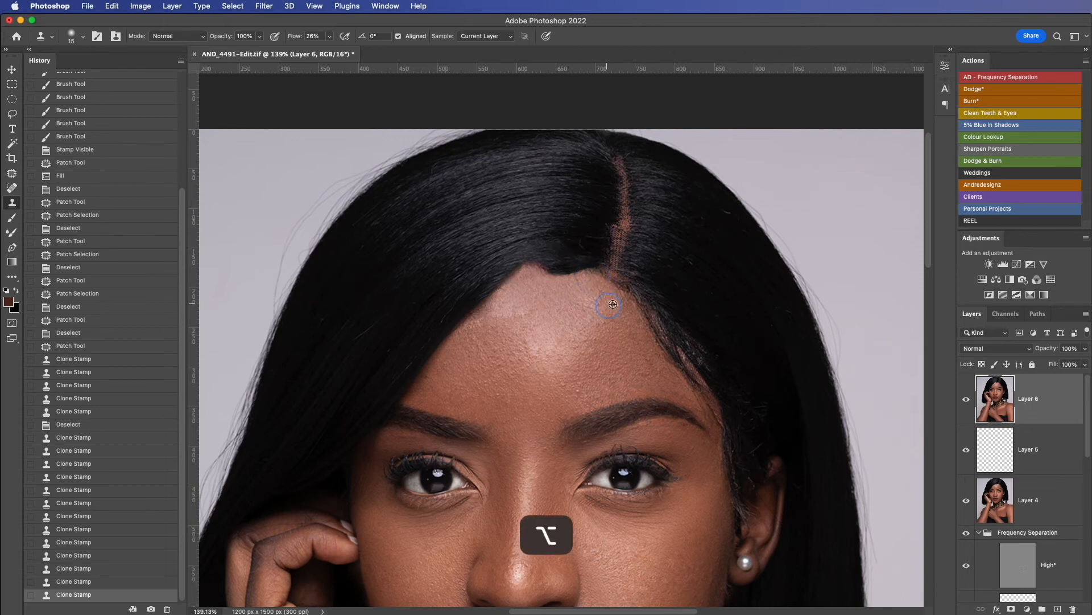
left_click(612, 281)
left_click(593, 282)
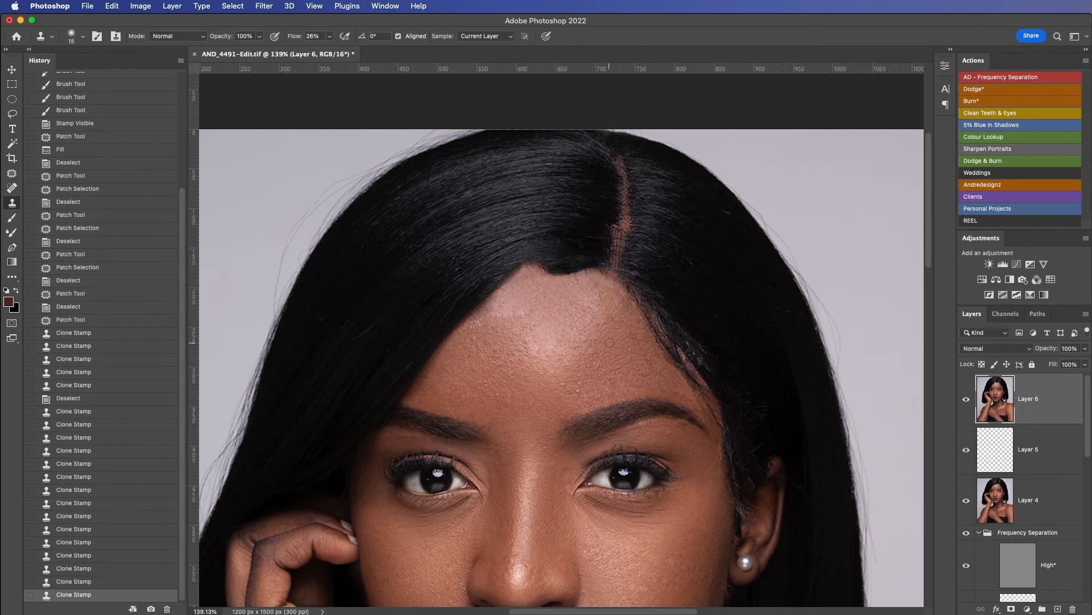
key("super+z")
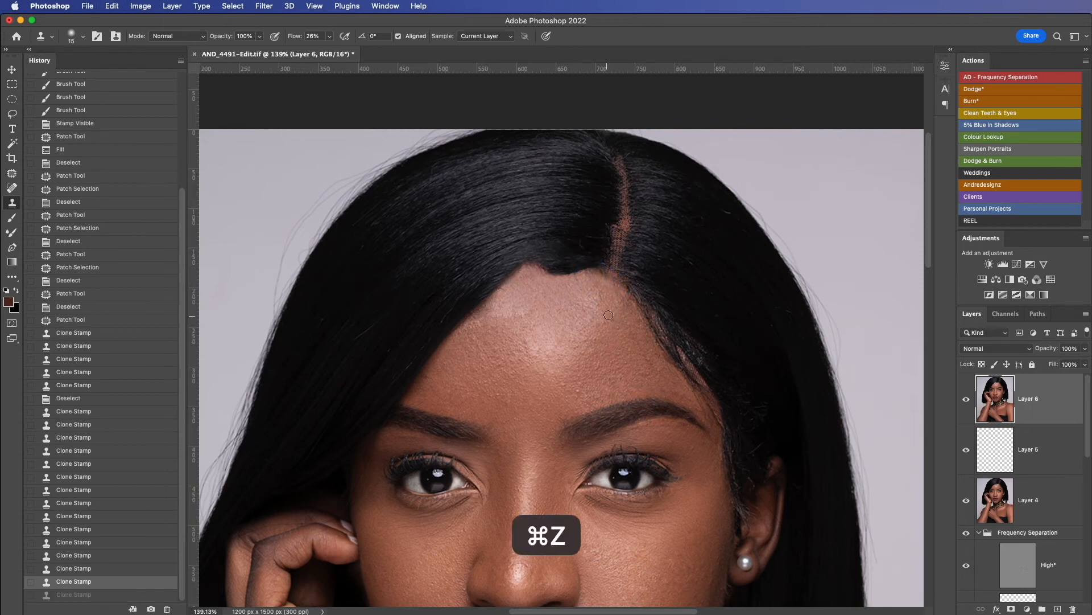
left_click(597, 305)
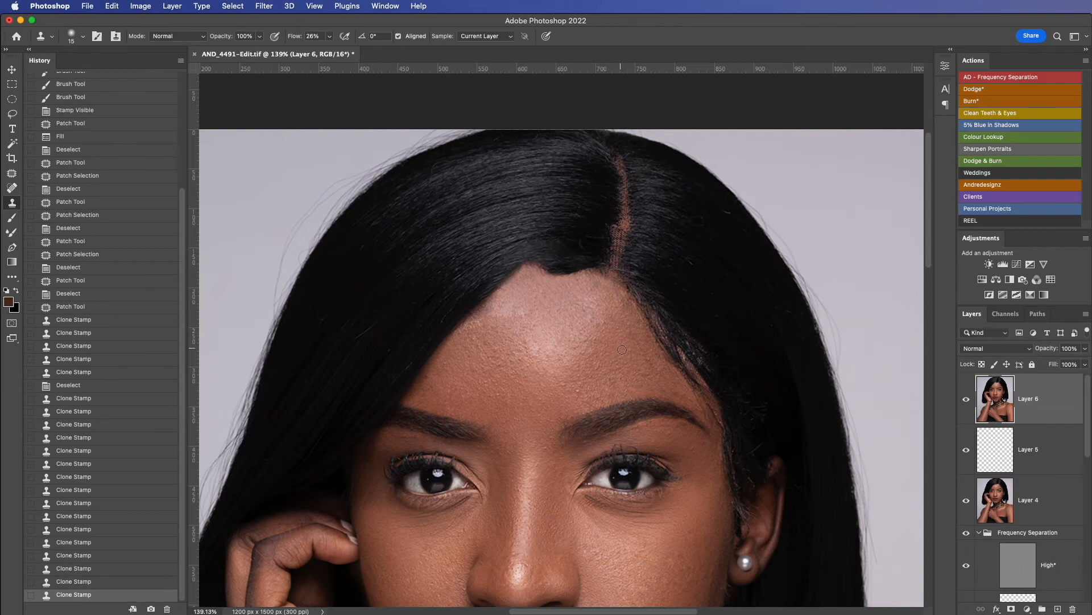
Step: Draw an elliptical selection over the notched hairline, clone hair inside it with a 35 px brush to form a smooth curve, and deselect
scroll(635, 317, "down", 5)
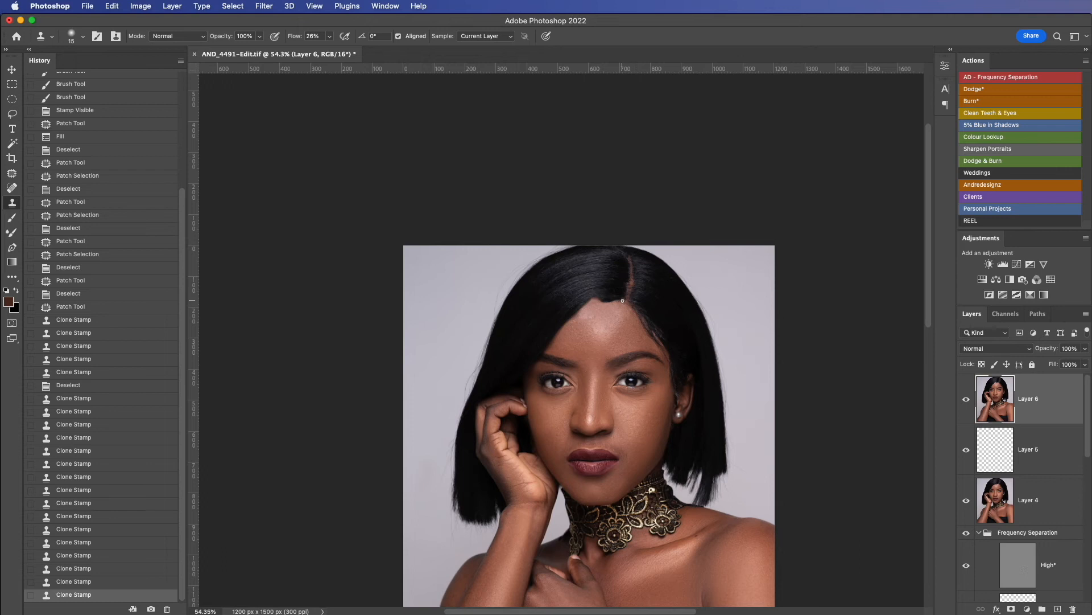
scroll(622, 300, "up", 5)
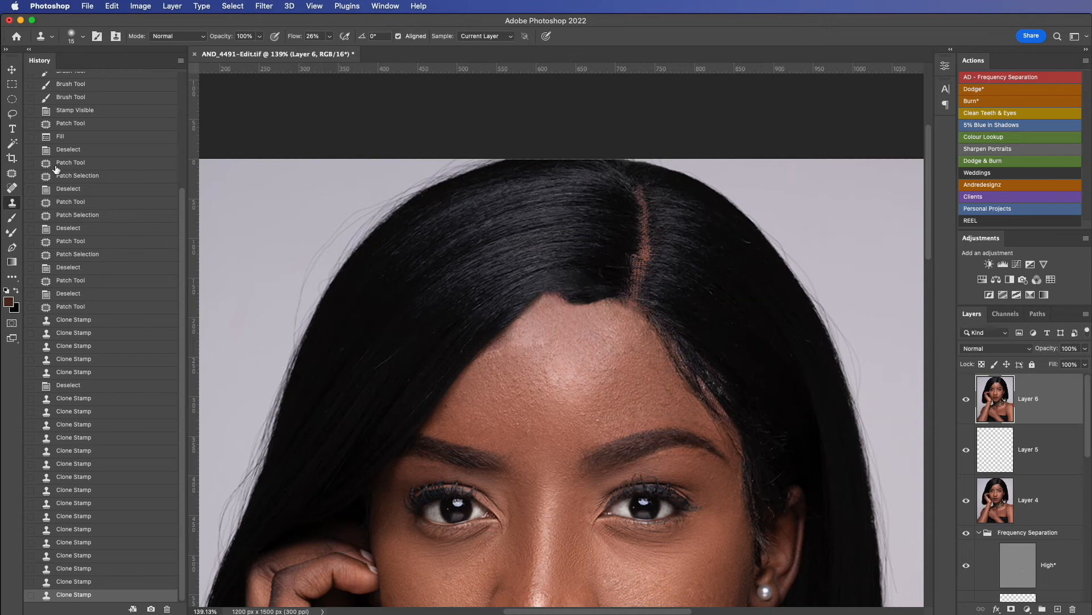
left_click(11, 99)
left_click_drag(456, 237, 640, 312)
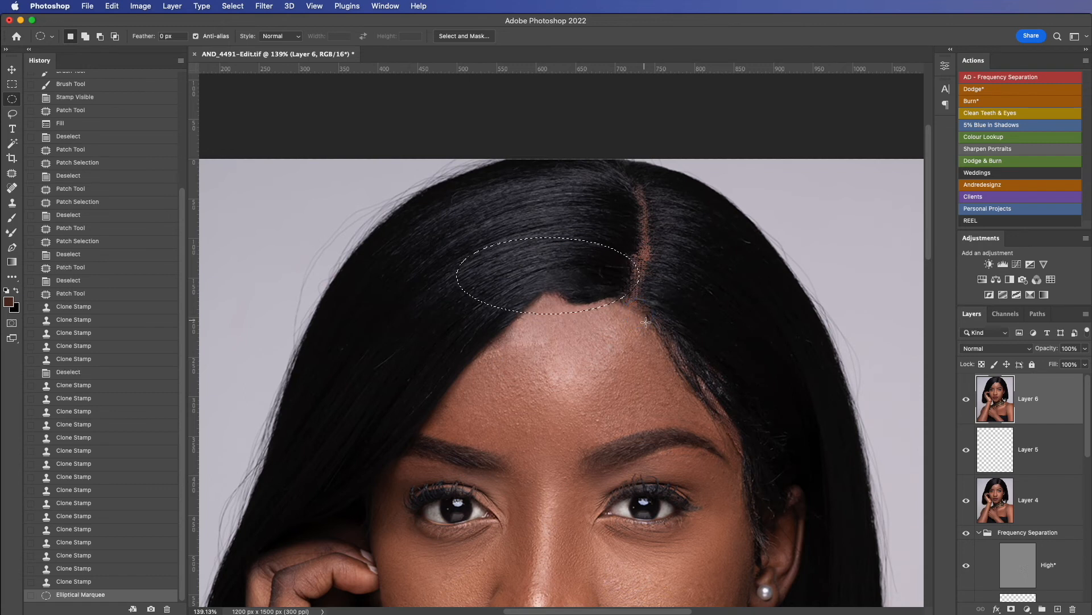
key("s")
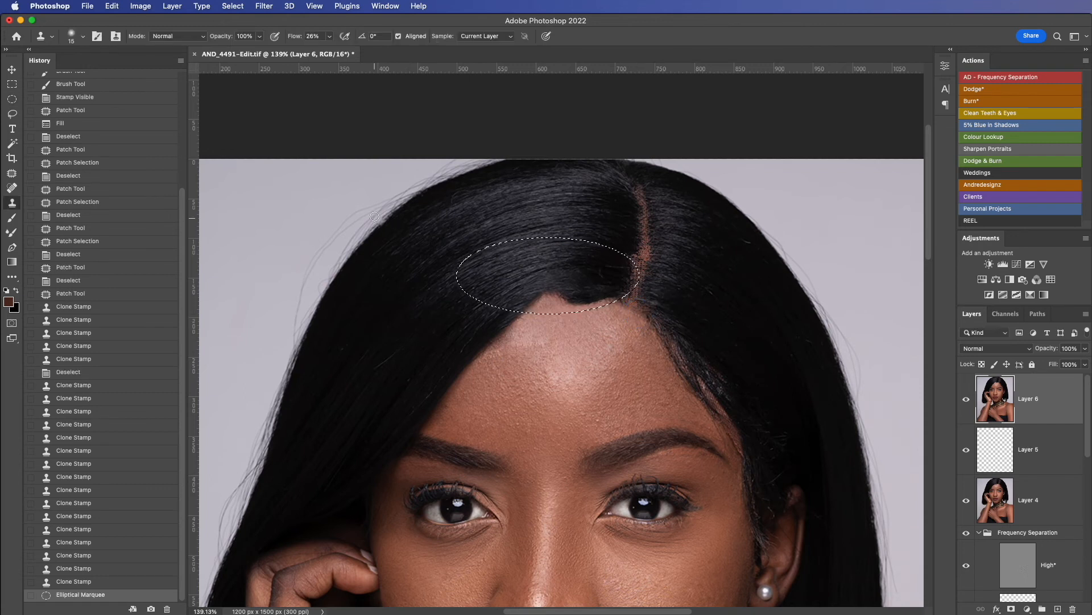
key("bracketright")
key("bracketright")
mouse_move(585, 273)
left_mouse_down()
mouse_move(543, 301)
mouse_move(604, 292)
mouse_move(590, 302)
mouse_move(515, 305)
left_mouse_up()
mouse_move(573, 295)
left_mouse_down()
mouse_move(503, 292)
mouse_move(503, 304)
mouse_move(605, 292)
mouse_move(503, 298)
left_mouse_up()
left_click_drag(541, 298, 498, 306)
left_click(620, 271)
left_click(624, 265)
left_click(622, 268)
key("super+d")
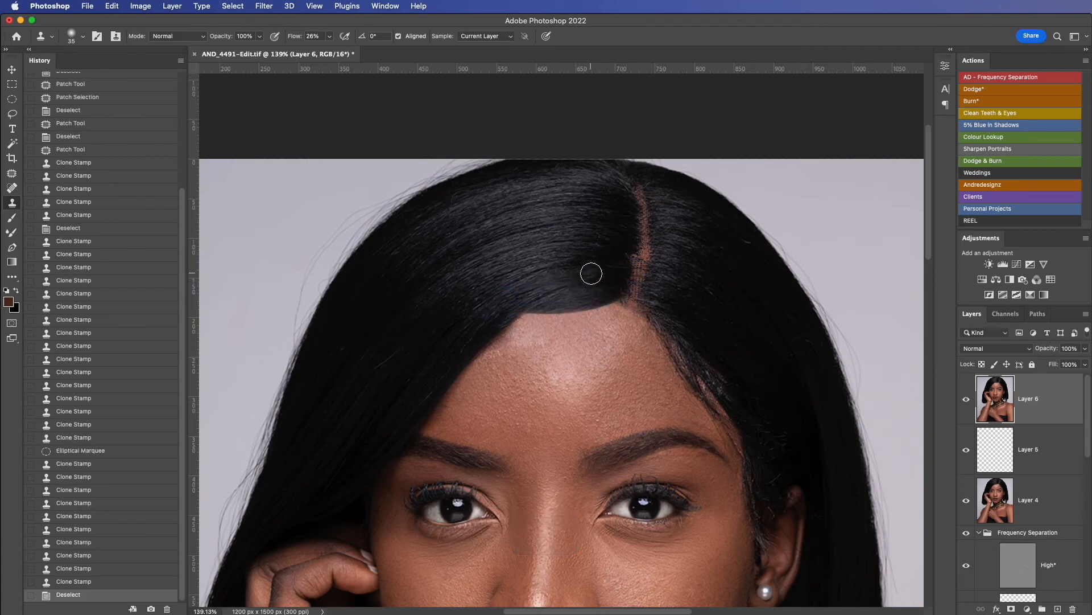
Step: Blend the edge of the new curved hairline by cloning hair along it with a 10 px brush
key("bracketleft")
key("bracketleft")
key("bracketleft")
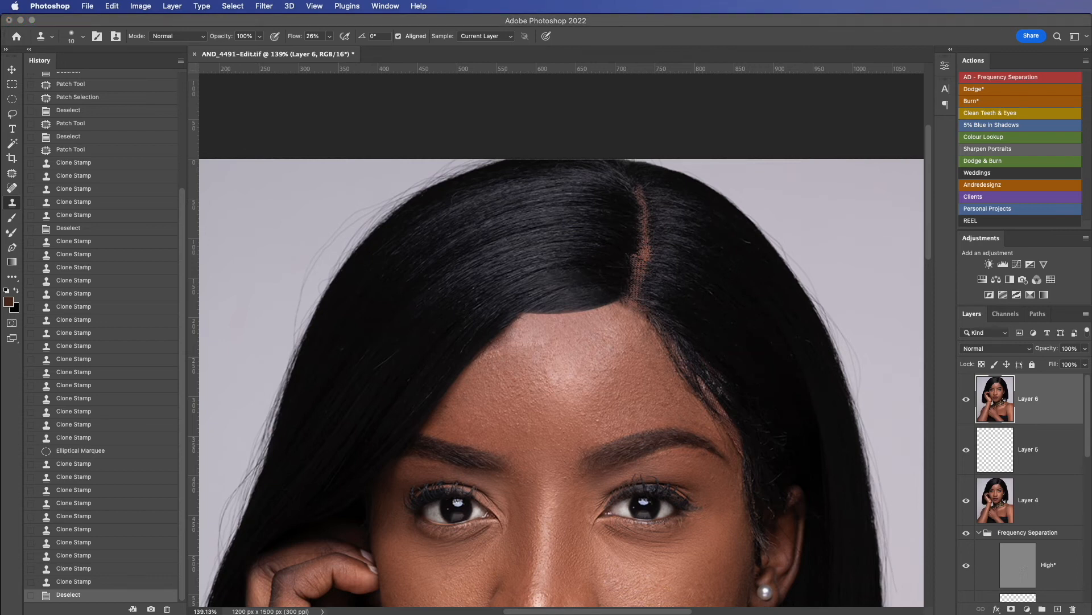
left_click(538, 293)
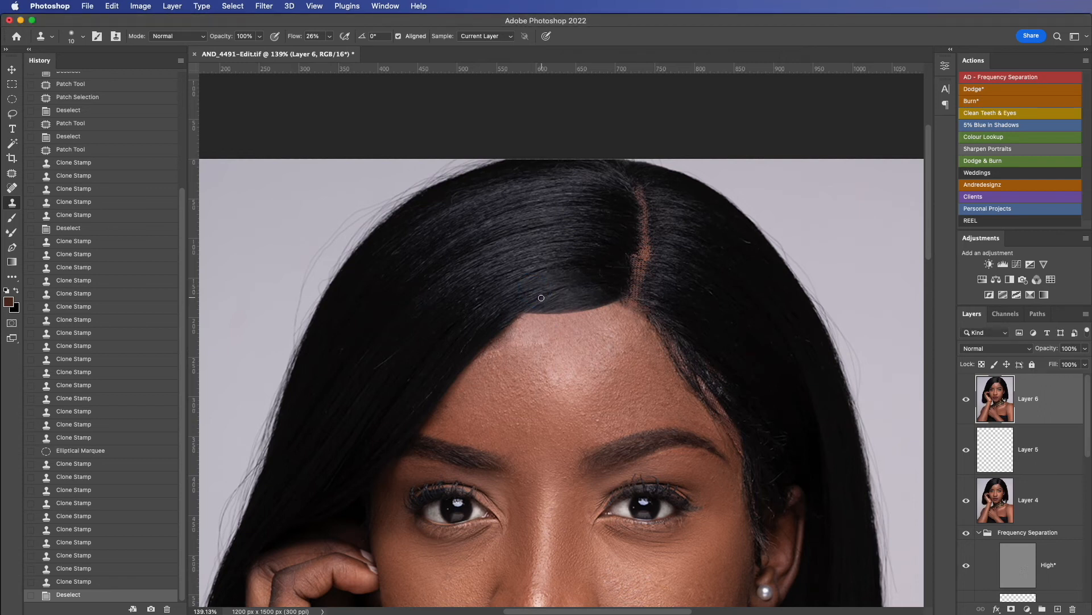
left_click(544, 287, "alt")
left_click(528, 309)
left_click_drag(528, 310, 511, 317)
left_click_drag(523, 312, 538, 308)
left_click(536, 308)
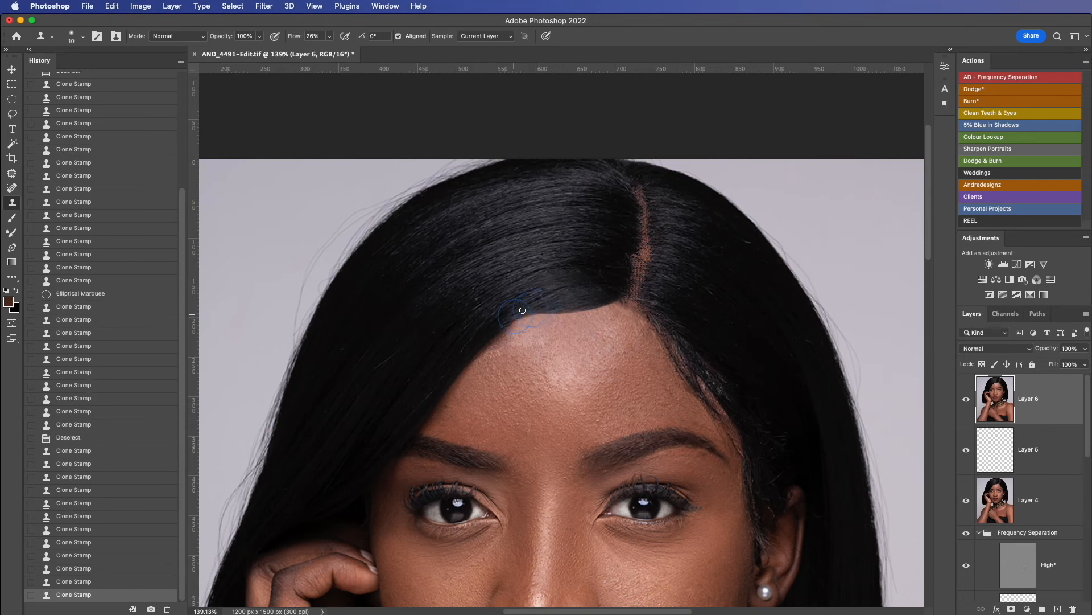
left_click(513, 315)
left_click(513, 315)
left_click(526, 309)
left_click_drag(526, 308, 527, 305)
left_click(536, 308)
left_click(515, 315)
left_click(505, 317)
left_click(544, 307)
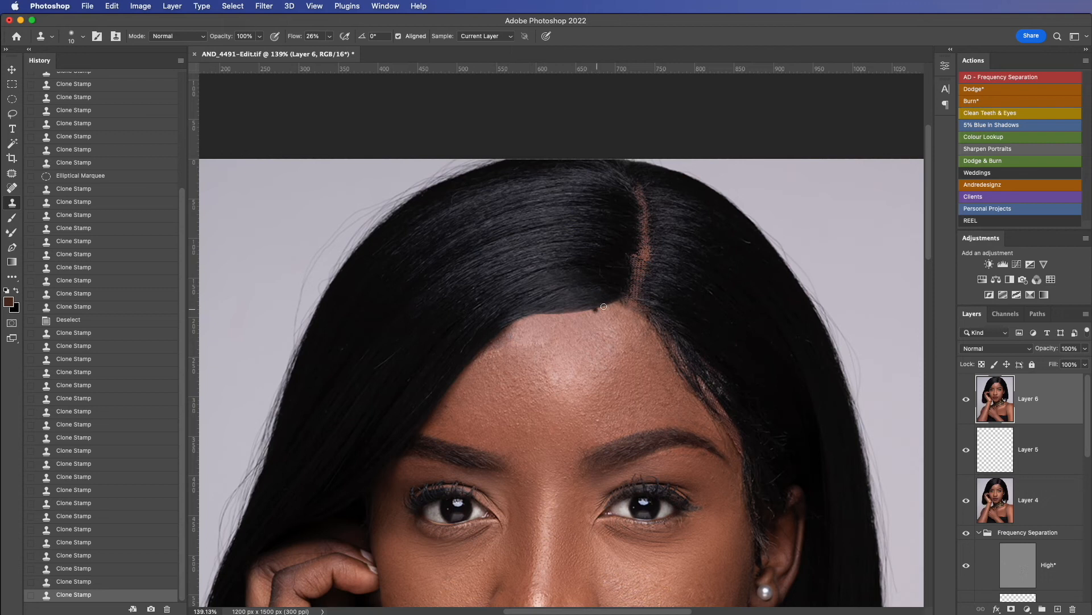
scroll(611, 287, "down", 2)
scroll(622, 304, "up", 2)
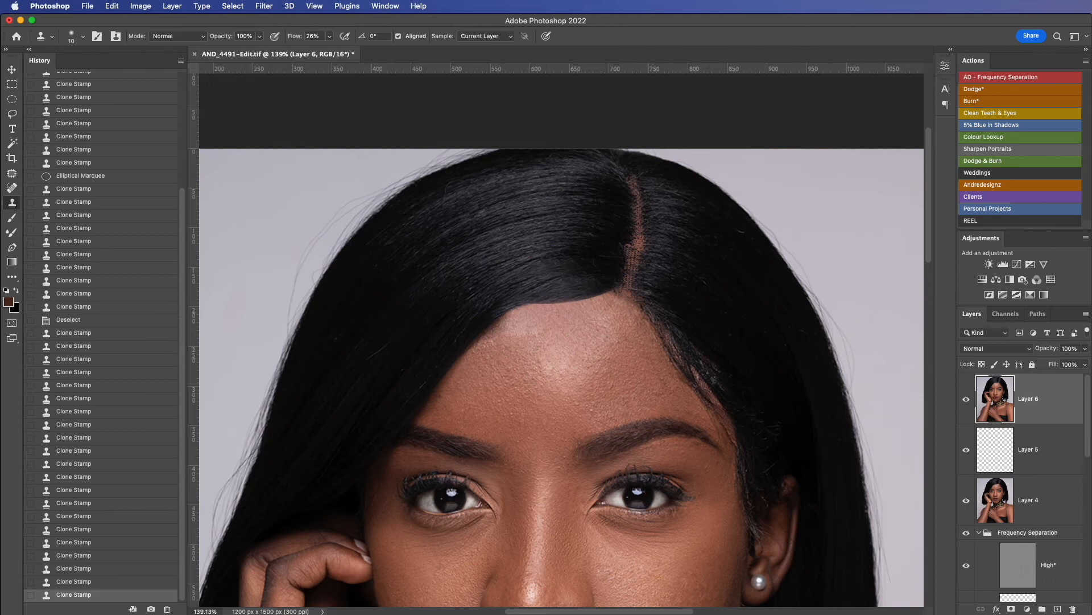
Step: Create a new layer above Layer 6 and clone hair onto it along the curved hairline with the 10 px brush at 26% flow
left_click(1059, 606)
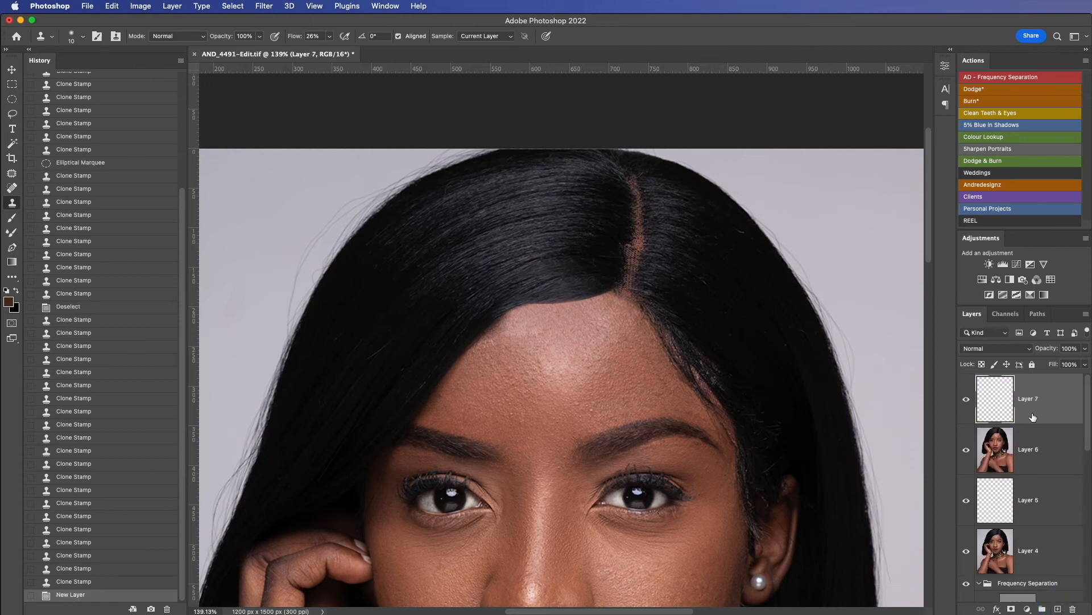
left_click(9, 303)
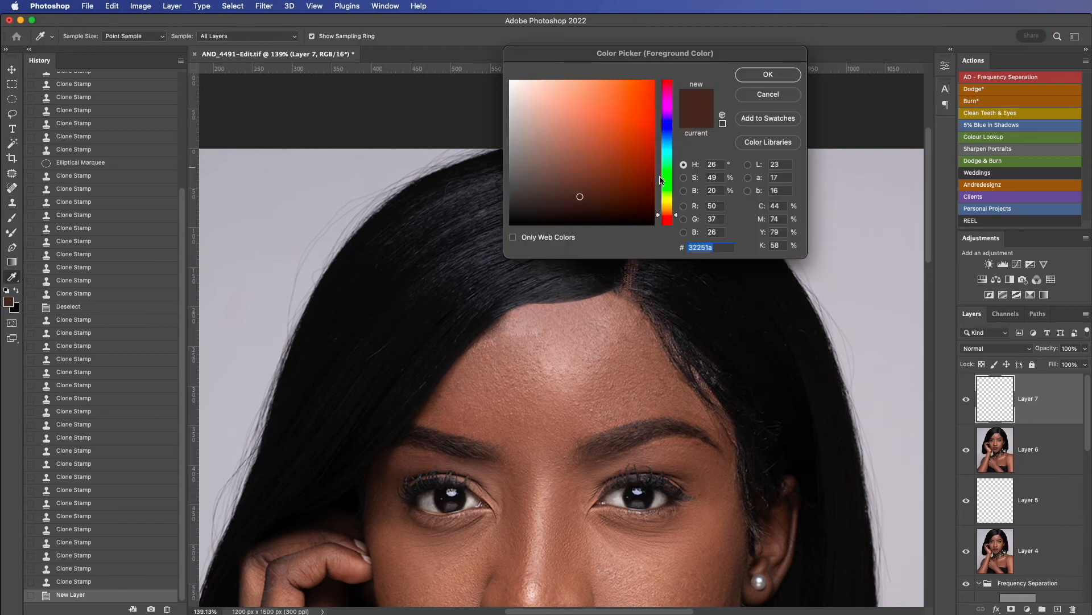
left_click(768, 94)
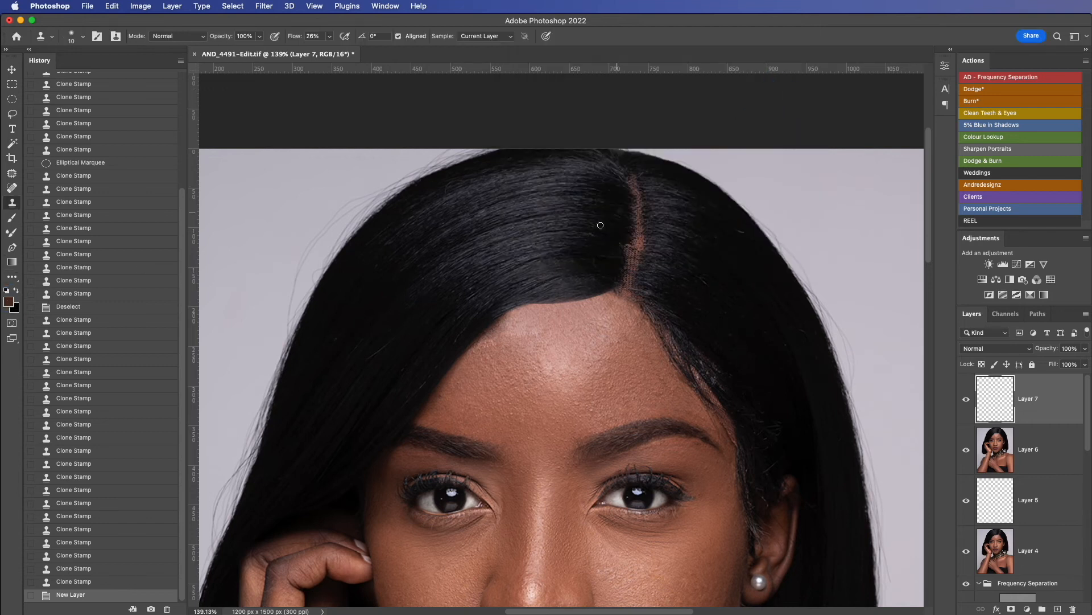
left_click(516, 310)
left_click(519, 309)
left_click(522, 309)
left_click(524, 307)
left_click(528, 307)
left_click_drag(535, 307, 600, 297)
left_click(602, 296)
left_click(605, 295)
left_click(608, 292)
left_click(610, 291)
left_click(613, 289)
left_click(607, 292)
left_click(596, 297)
left_click(585, 300)
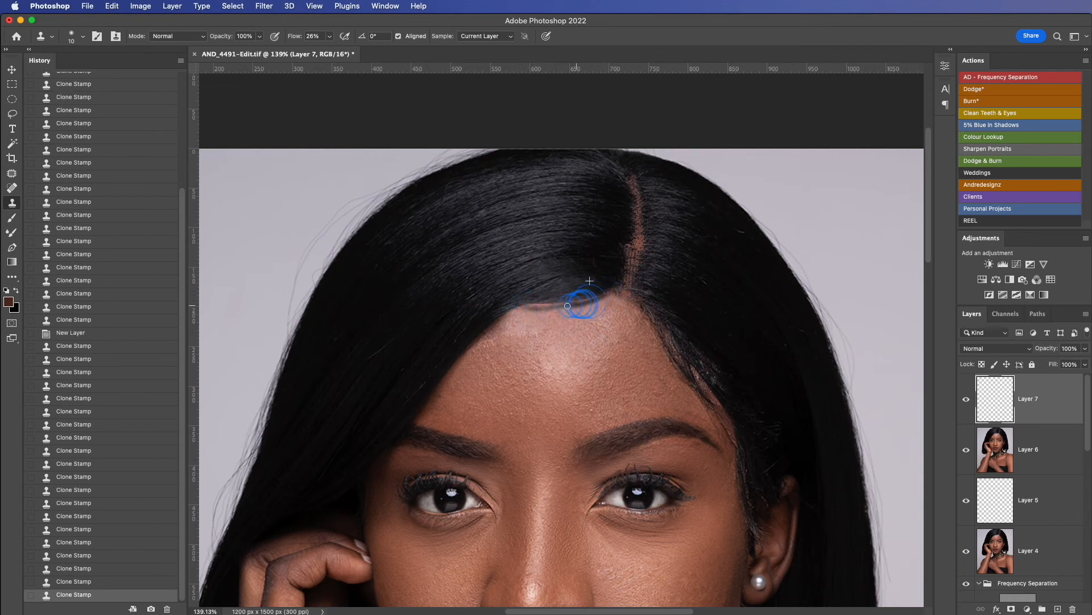
left_click(499, 314)
left_click(533, 301)
left_click(539, 299)
left_click(553, 302)
left_click(561, 301)
left_click(565, 301)
left_click(572, 300)
left_click(587, 297)
left_click(569, 302)
left_click(549, 305)
left_click(516, 308)
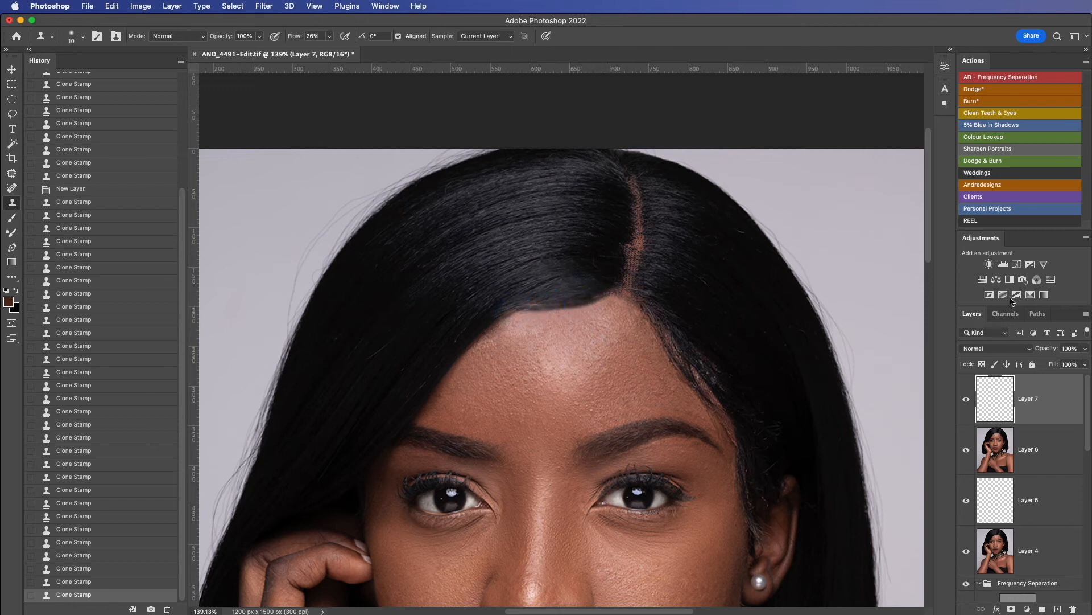
Step: Reduce Layer 7's opacity to 39% and shift its cloned hair strip slightly up and toward the parting
left_click(1085, 348)
left_click_drag(1077, 361, 1055, 358)
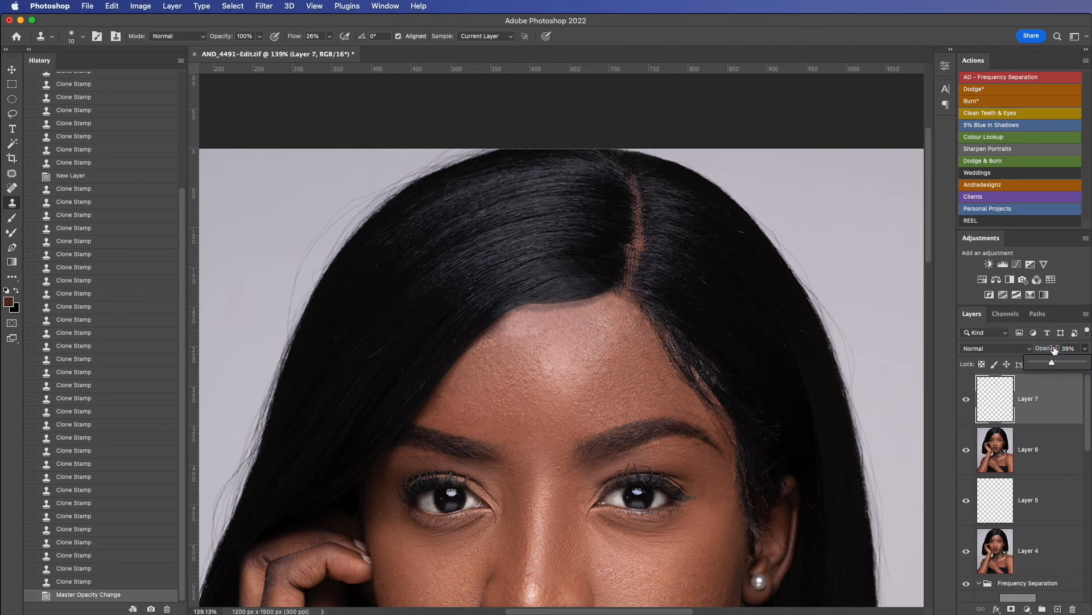
left_click(11, 69)
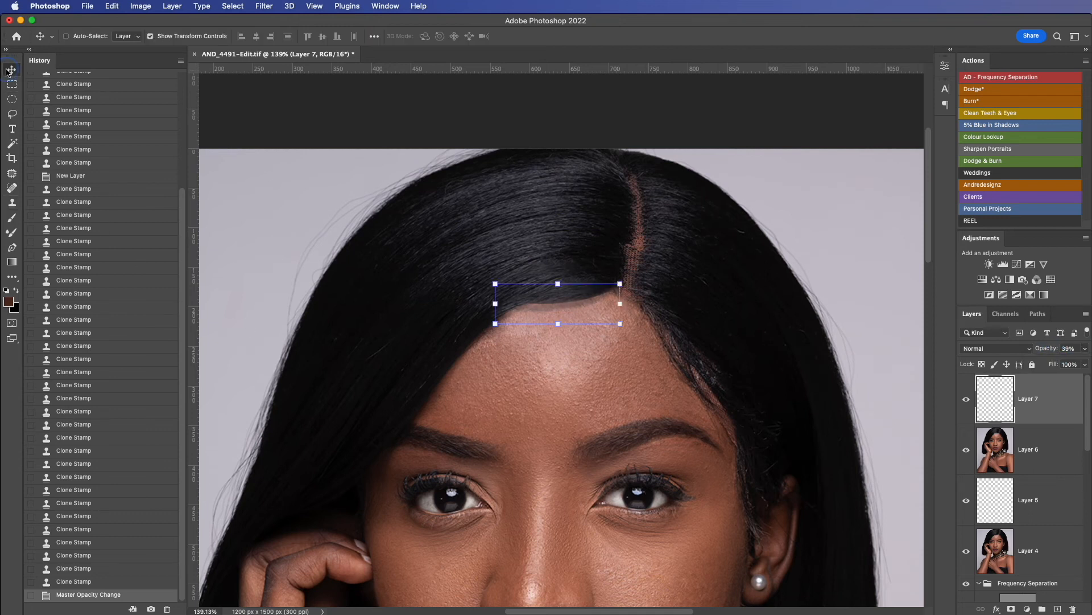
left_click_drag(578, 305, 583, 296)
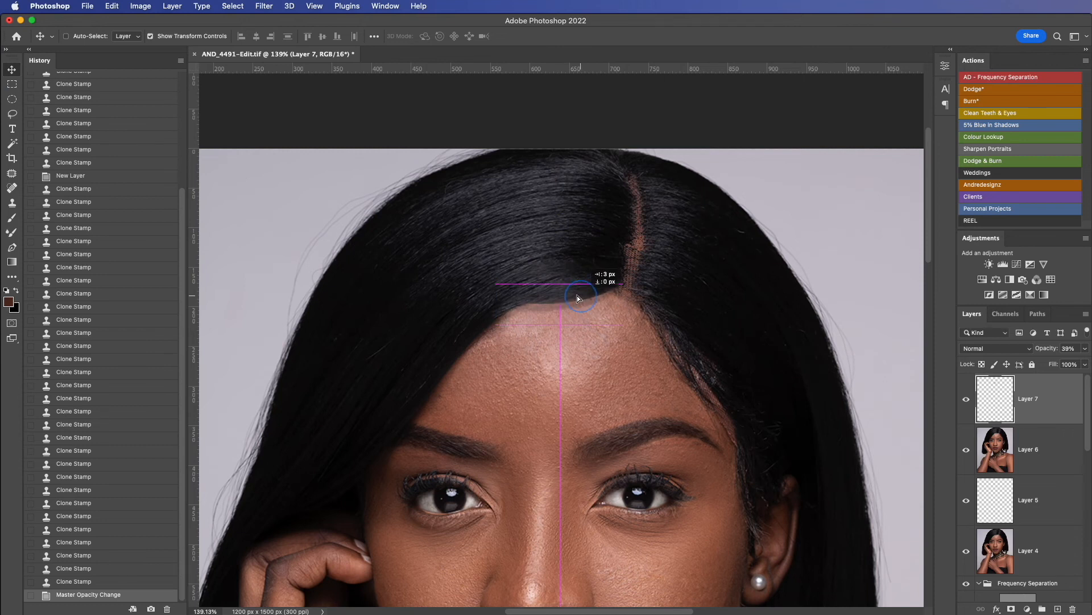
key("Up")
key("Up")
key("Down")
key("Return")
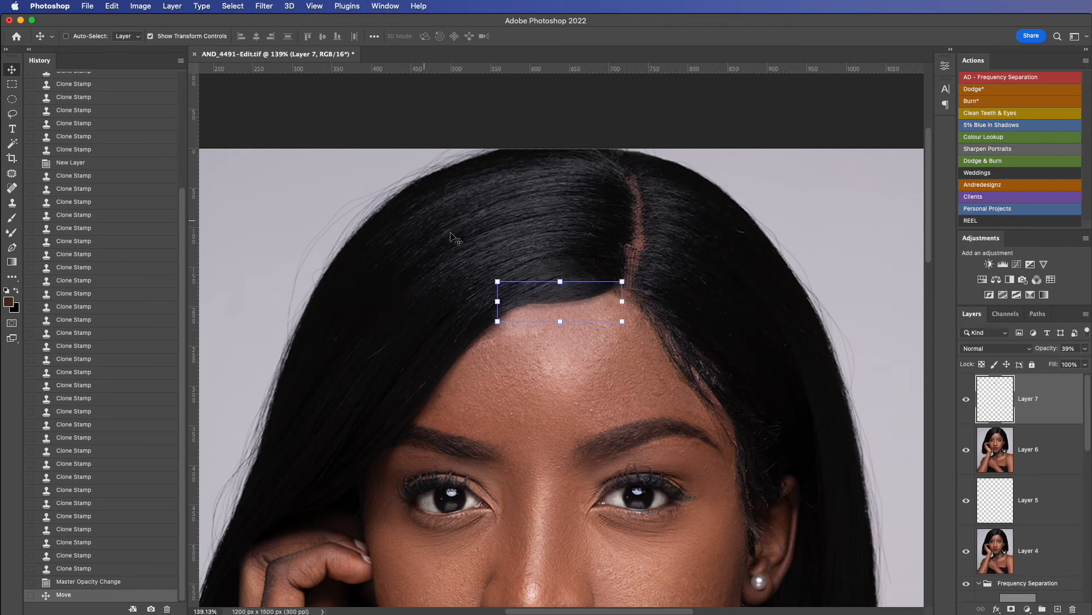
Step: Raise Layer 7's opacity to 55%
scroll(701, 296, "up", 5)
scroll(701, 296, "down", 5)
left_click(1084, 349)
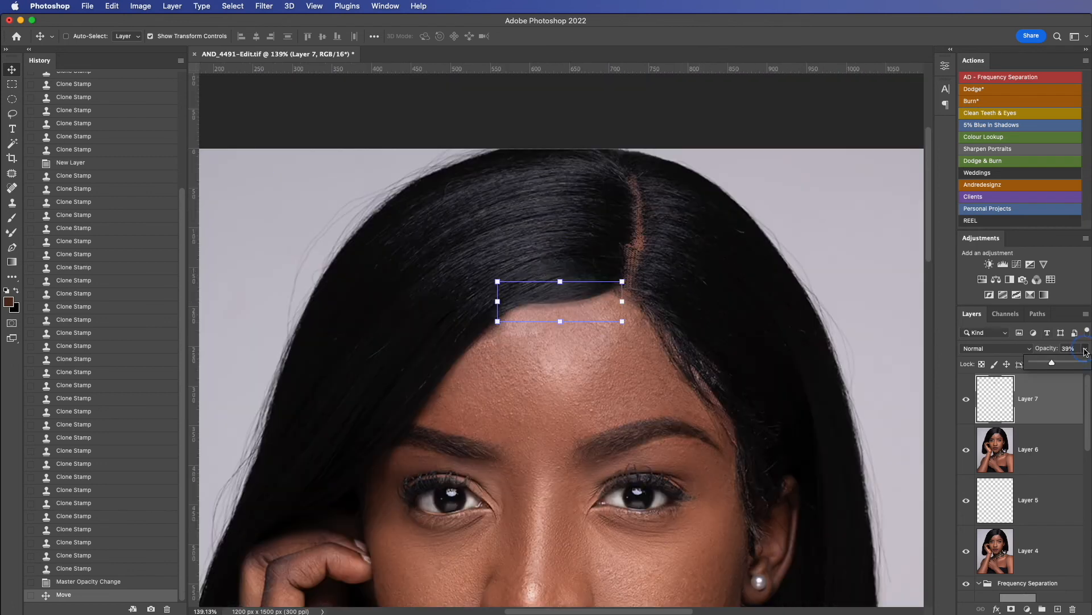
left_click_drag(1053, 364, 1059, 364)
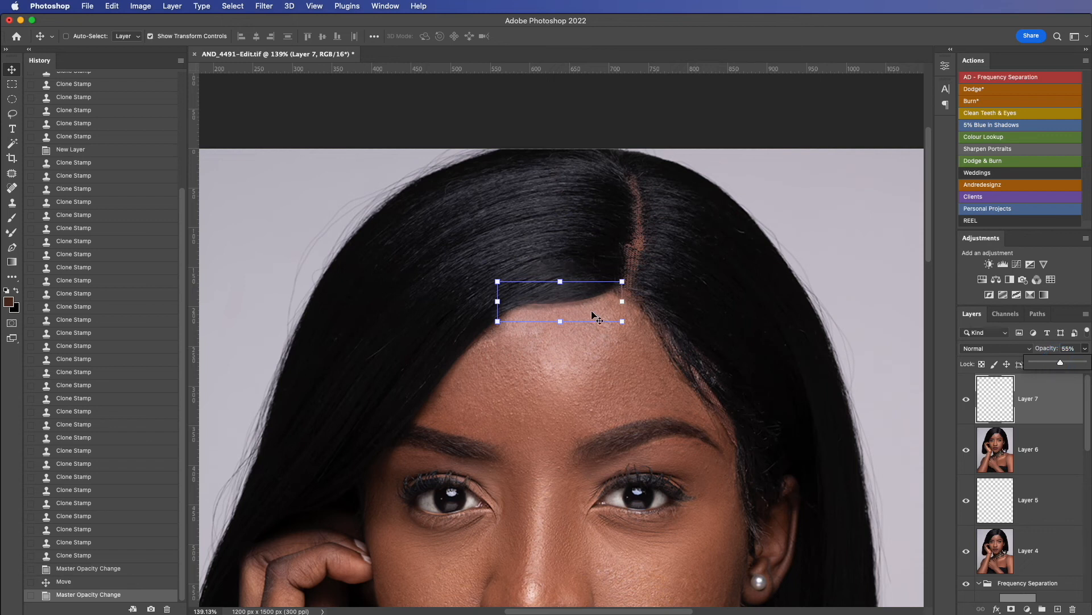
mouse_move(592, 316)
left_mouse_down()
mouse_move(575, 296)
mouse_move(577, 304)
left_mouse_up()
scroll(576, 301, "down", 3)
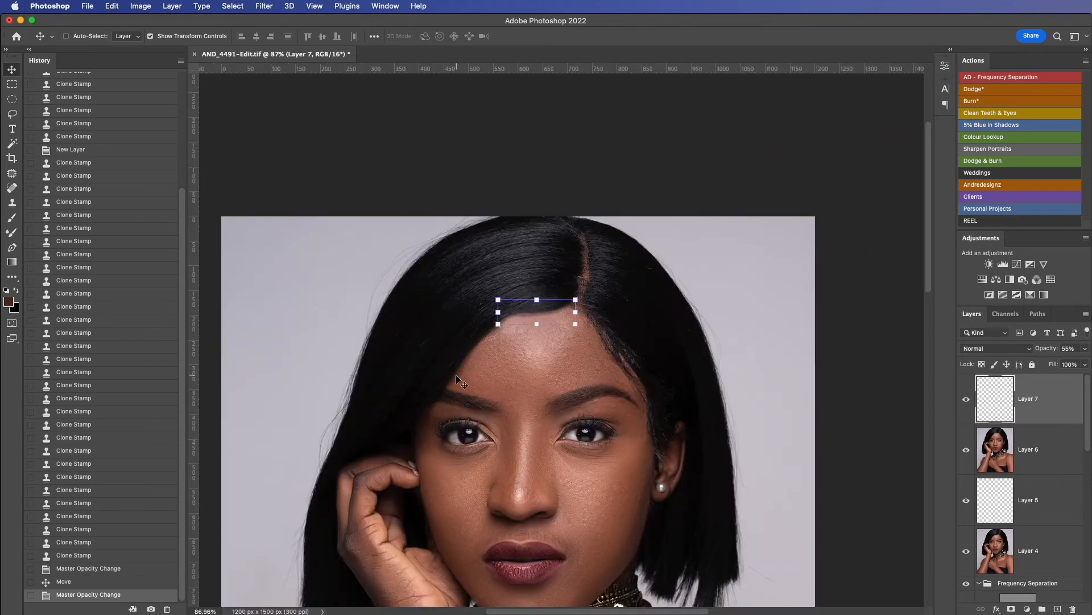
Step: Turn off the transform controls and set Layer 7's opacity to 27%
left_click(150, 35)
scroll(501, 265, "up", 2)
scroll(624, 317, "down", 5)
scroll(624, 317, "up", 2)
scroll(626, 317, "down", 2)
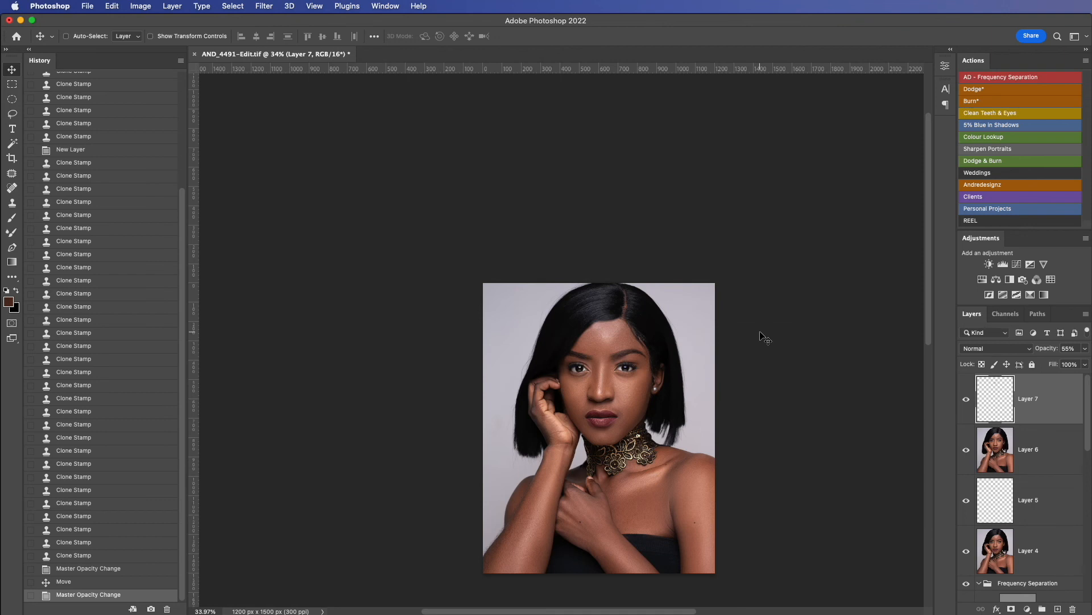
scroll(643, 335, "up", 5)
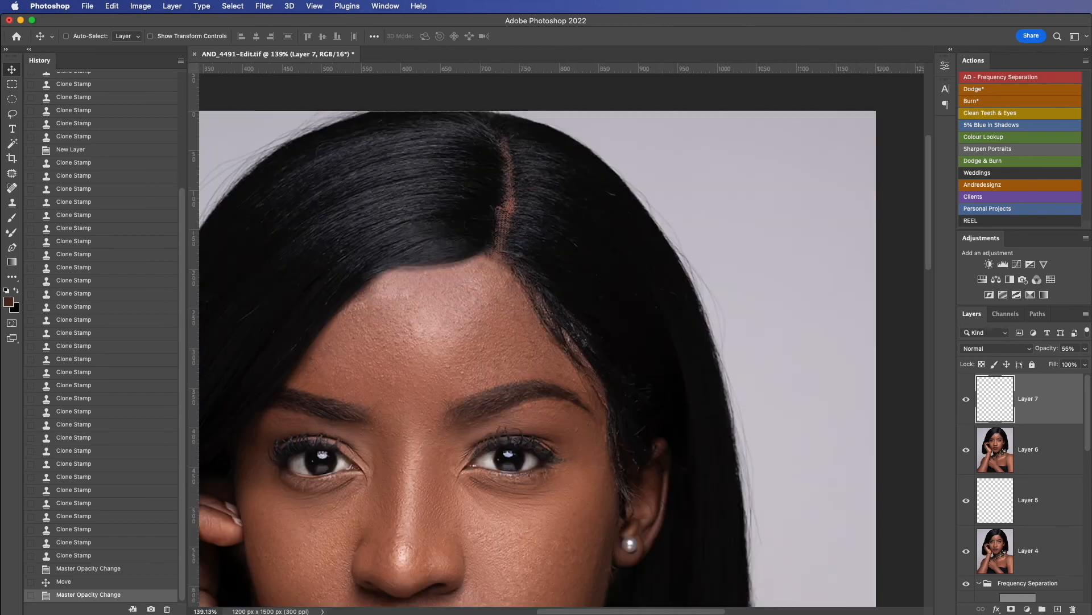
left_click(1084, 349)
left_click_drag(1046, 365, 1046, 367)
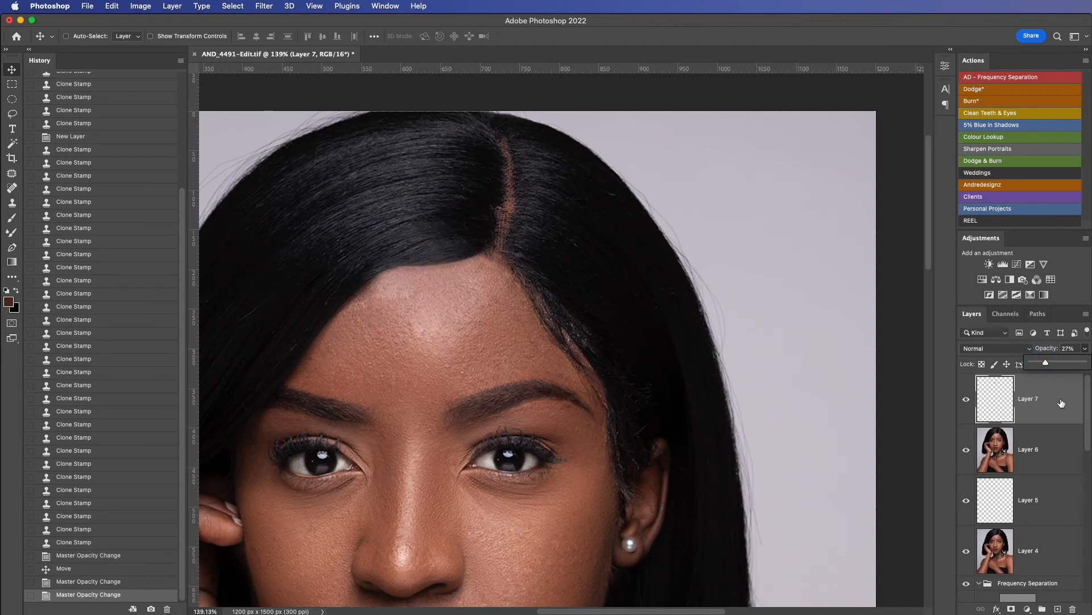
Step: Stamp the visible layers into a new layer and clone hair over the parting from its left side with a 25 px brush
key("alt+shift+super+e")
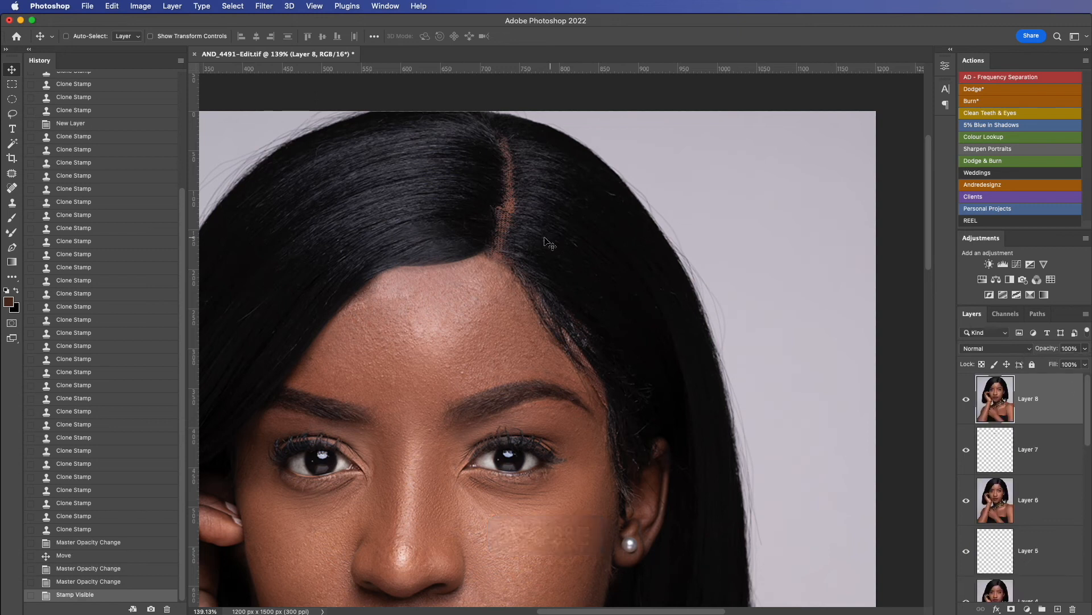
key("s")
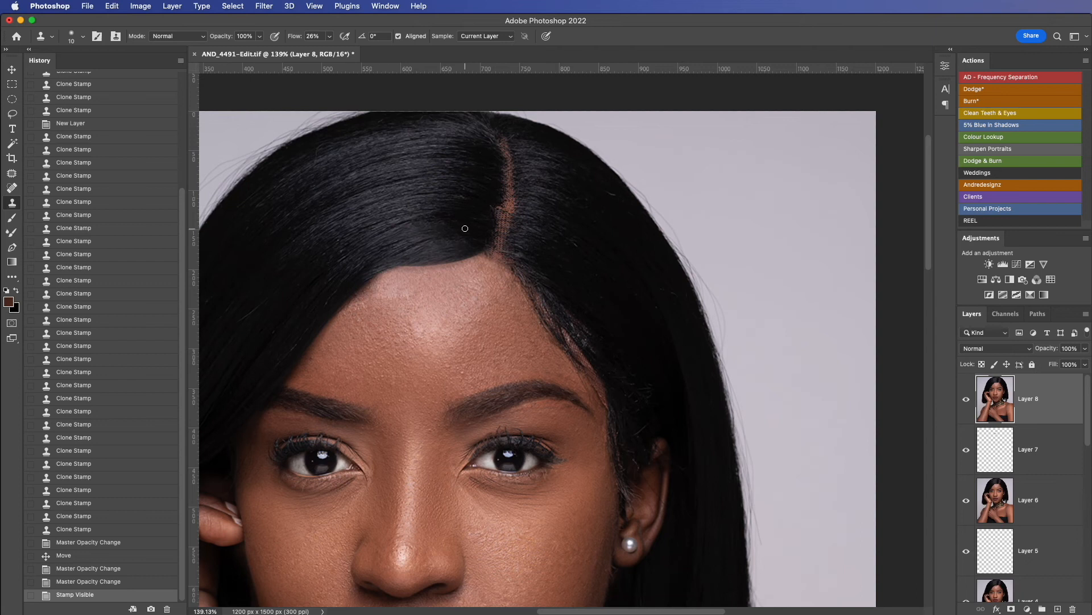
key("bracketright")
key("alt")
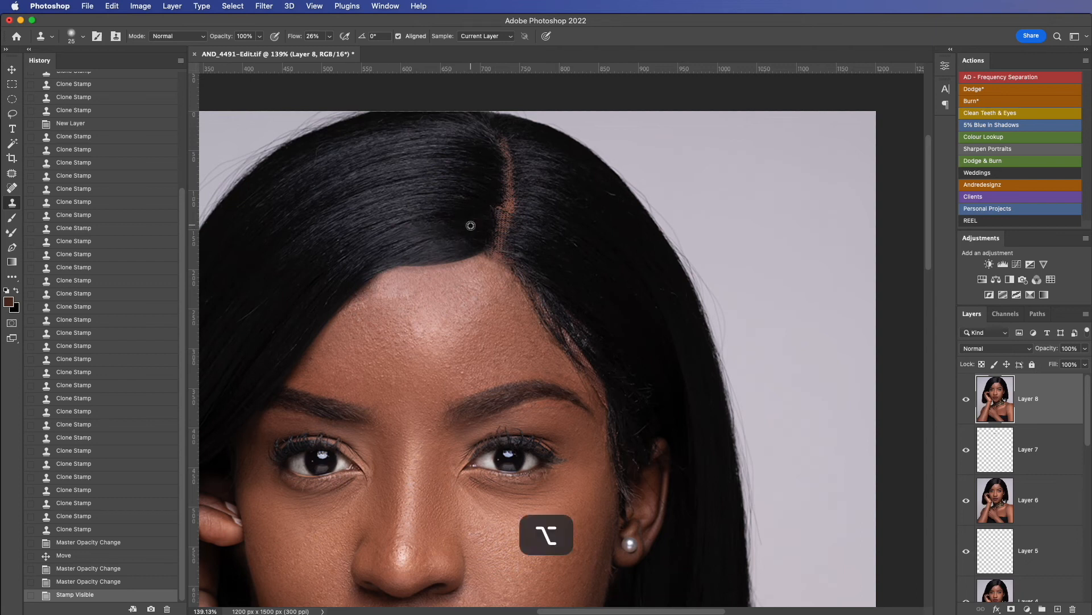
left_click_drag(483, 240, 503, 244)
left_click(495, 219)
left_click(490, 215)
left_click(500, 210)
left_click(488, 204)
left_click(496, 202)
left_click(500, 197)
left_click(501, 190)
left_click(500, 183)
left_click(498, 175)
left_click(497, 169)
left_click(496, 160)
left_click(497, 152)
left_click(495, 144)
left_click(480, 130)
left_click(497, 234)
left_click(473, 230)
left_click(501, 242)
left_click(475, 243)
Step: Sample hair right of the parting and clone it up along the parting's right edge, undoing the misplaced strokes near the crown
left_click(551, 247, "alt")
left_click(517, 260)
left_click(518, 250)
left_click(519, 234)
left_click(524, 224)
left_click(532, 213)
left_click_drag(517, 211, 535, 203)
mouse_move(515, 205)
left_mouse_down()
mouse_move(533, 197)
mouse_move(531, 177)
left_mouse_up()
left_click_drag(515, 175, 530, 160)
left_click_drag(515, 159, 531, 148)
left_click_drag(510, 145, 529, 149)
key("super+z")
key("super+z")
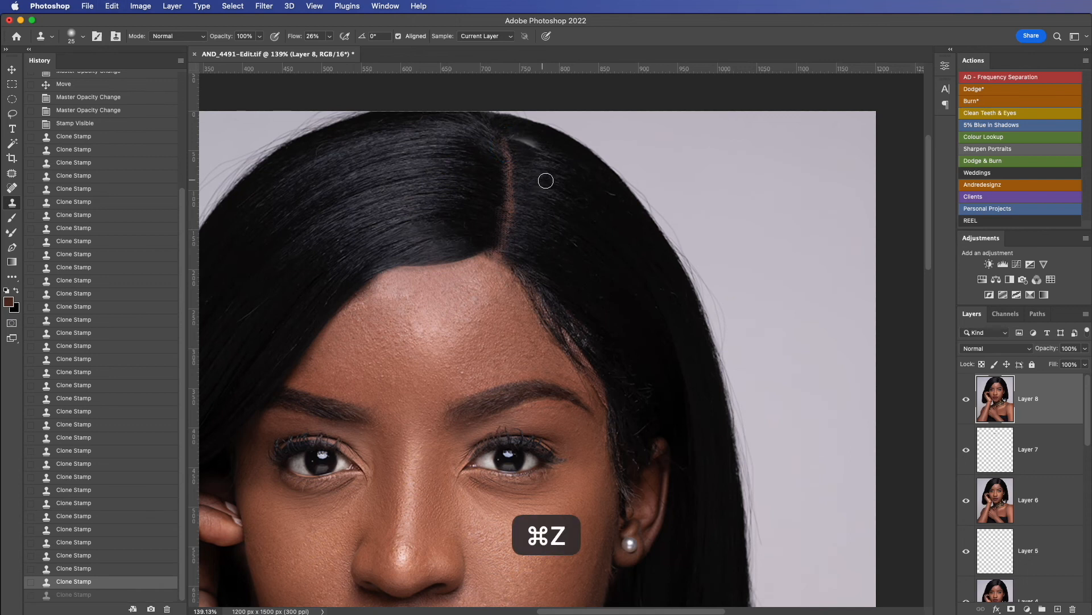
Step: Clone hair down the parting's right edge and around its lower end to narrow it, undoing the last strokes at its base
left_click_drag(512, 160, 523, 162)
left_click_drag(513, 168, 523, 199)
left_click_drag(514, 205, 523, 213)
left_click_drag(512, 210, 512, 255)
left_click(507, 254)
left_click(507, 252)
left_click(480, 232, "alt")
left_click(505, 254)
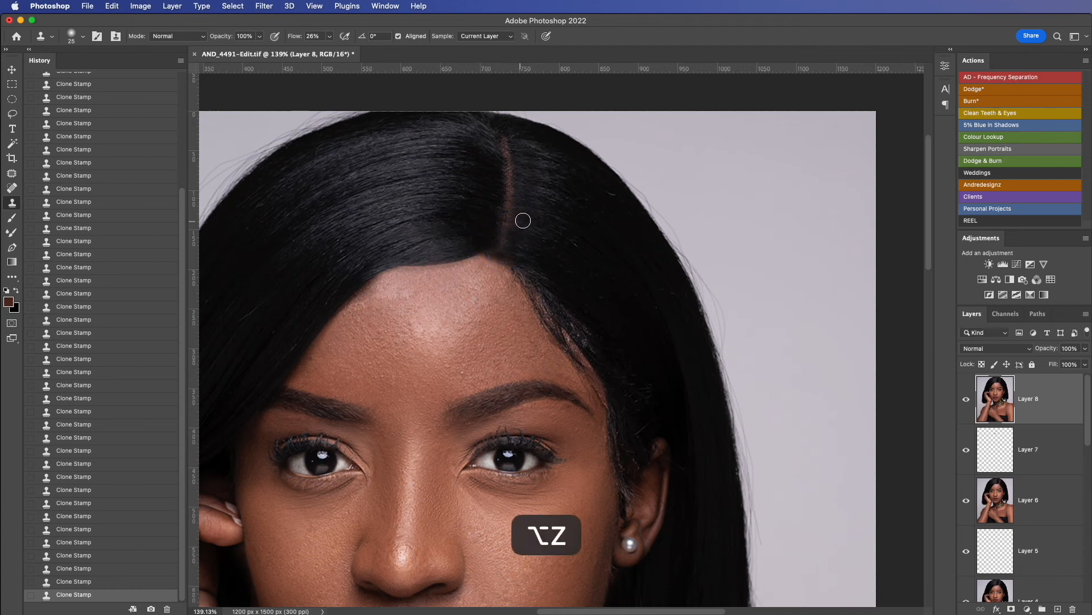
key("super+z")
key("super+z")
left_click(520, 242)
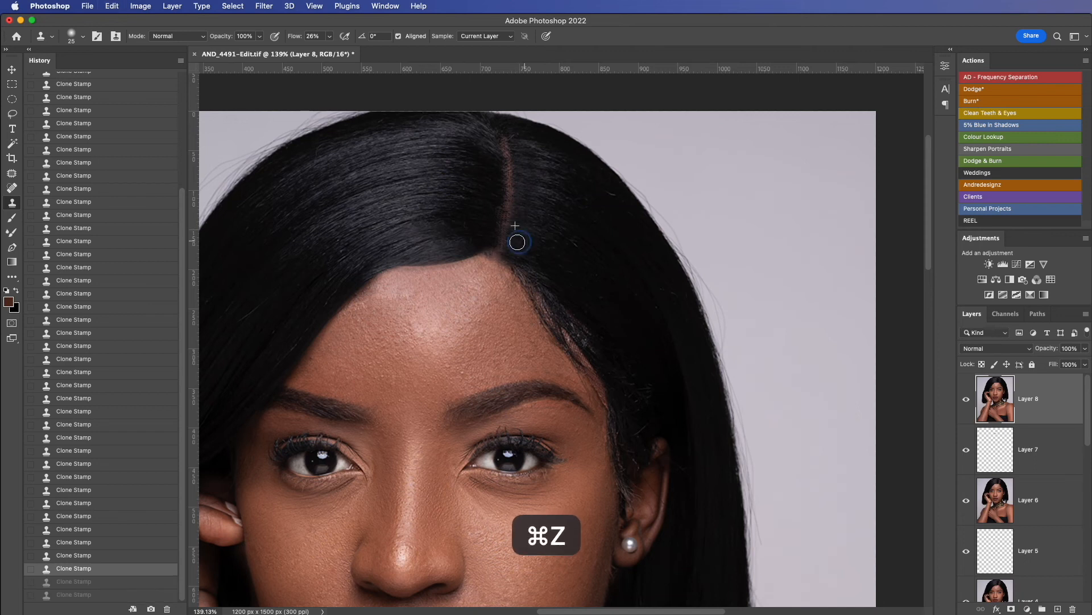
left_click(524, 202)
left_click(526, 186)
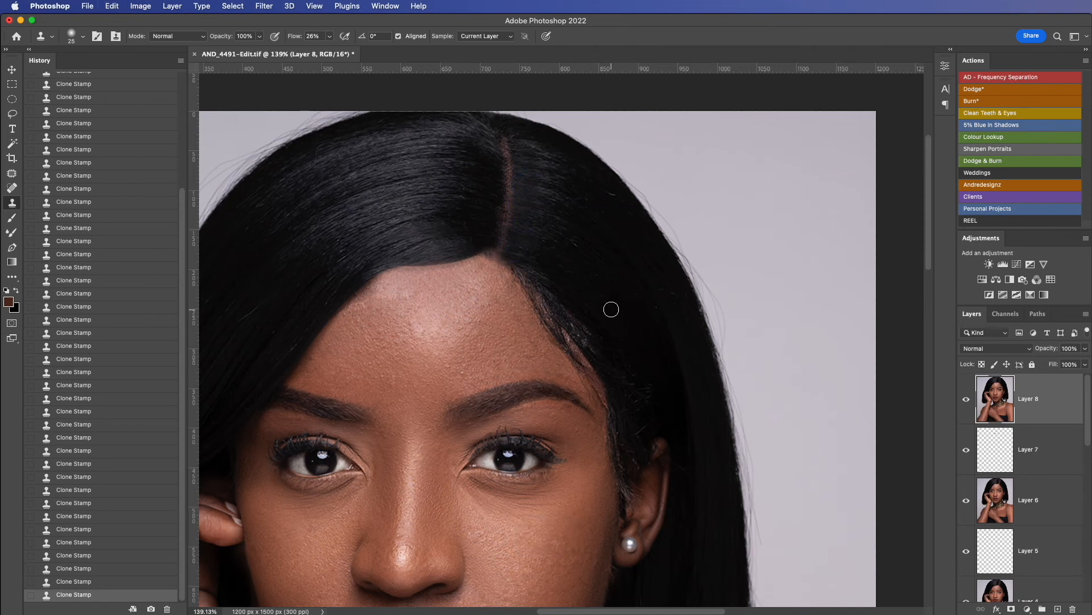
Step: Clone dark hair over the uneven temple hairline right of the parting with a 45 px brush to form a clean edge
left_click(612, 301, "alt")
key("bracketright")
key("bracketright")
key("bracketright")
mouse_move(571, 312)
left_mouse_down()
mouse_move(593, 361)
mouse_move(546, 292)
mouse_move(617, 385)
mouse_move(521, 254)
mouse_move(617, 381)
mouse_move(605, 374)
left_mouse_up()
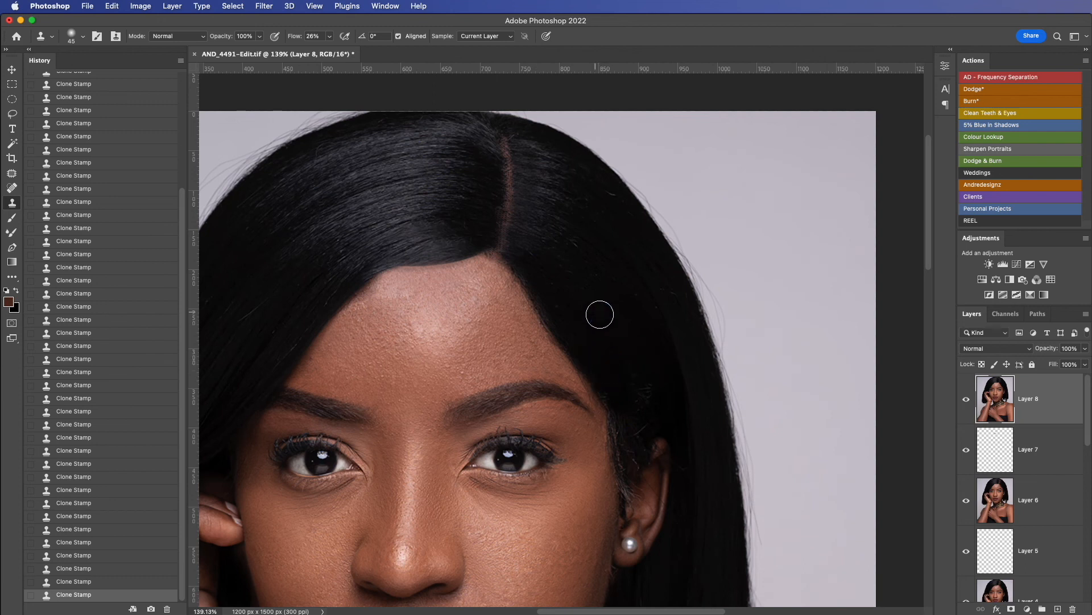
Step: Clone dark hair over the frizzy strands between the temple and the ear with a 25 px brush
key("bracketleft")
key("bracketleft")
key("bracketleft")
key("bracketleft")
left_click(632, 405, "alt")
mouse_move(629, 432)
left_mouse_down()
mouse_move(620, 463)
mouse_move(612, 413)
mouse_move(628, 469)
mouse_move(629, 454)
mouse_move(661, 444)
mouse_move(637, 448)
mouse_move(624, 477)
mouse_move(632, 502)
mouse_move(643, 428)
mouse_move(627, 454)
left_mouse_up()
key("alt")
left_click(630, 477, "alt")
left_click(619, 408)
mouse_move(632, 388)
left_mouse_down()
mouse_move(654, 409)
mouse_move(645, 372)
mouse_move(635, 417)
mouse_move(658, 412)
left_mouse_up()
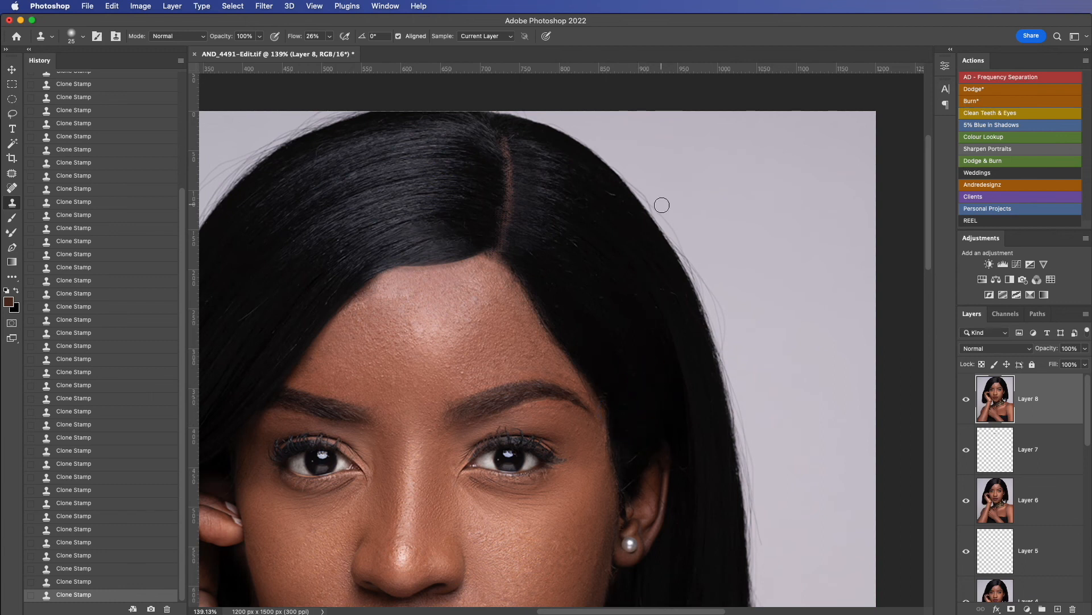
scroll(662, 204, "down", 5)
key("super+z")
key("super+shift+z")
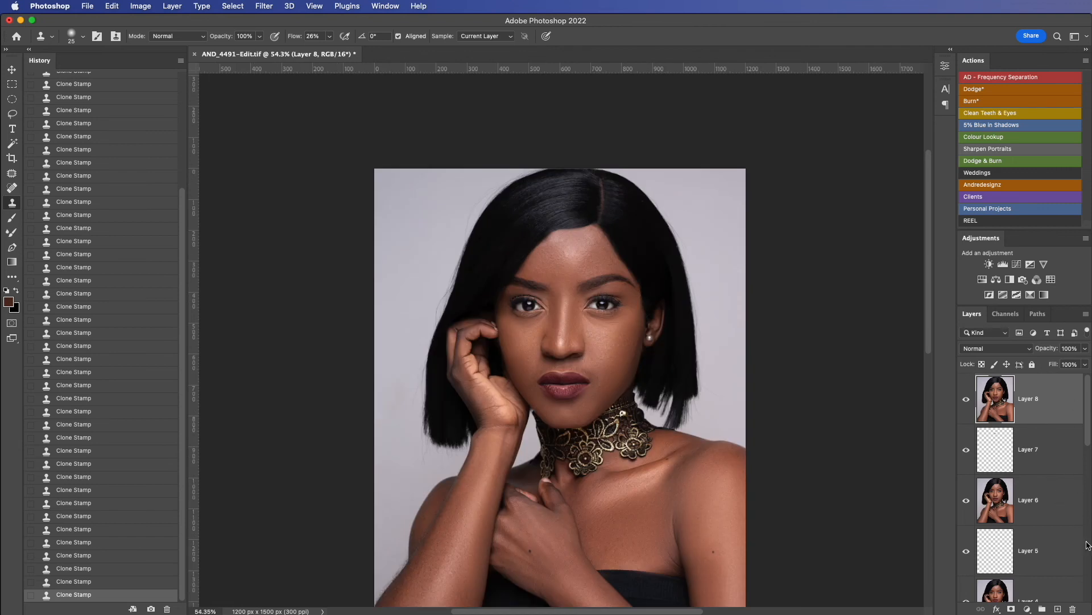
Step: Create a new layer directly below Layer 8 and fill it with the brown skin tone 69503a sampled from the face
left_click(1059, 609)
left_click_drag(1057, 421, 1049, 439)
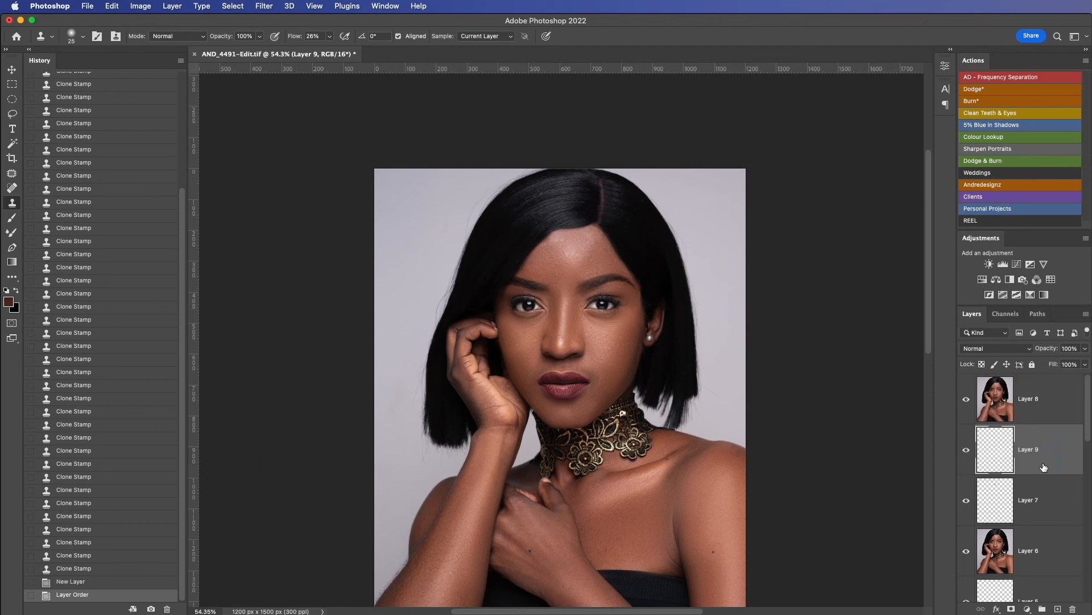
left_click(9, 302)
left_click(603, 335)
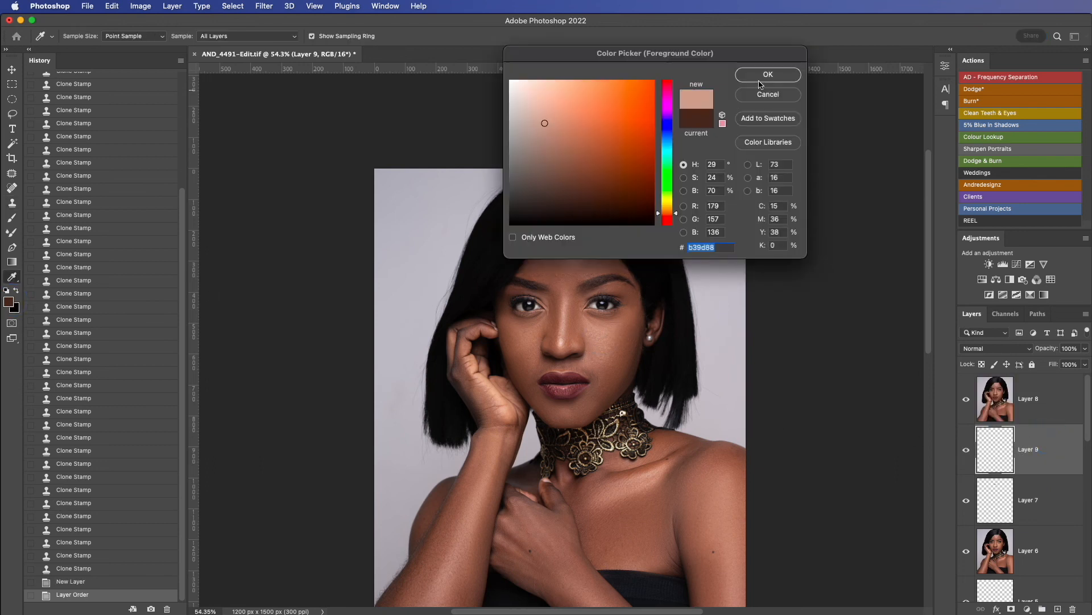
left_click(637, 350)
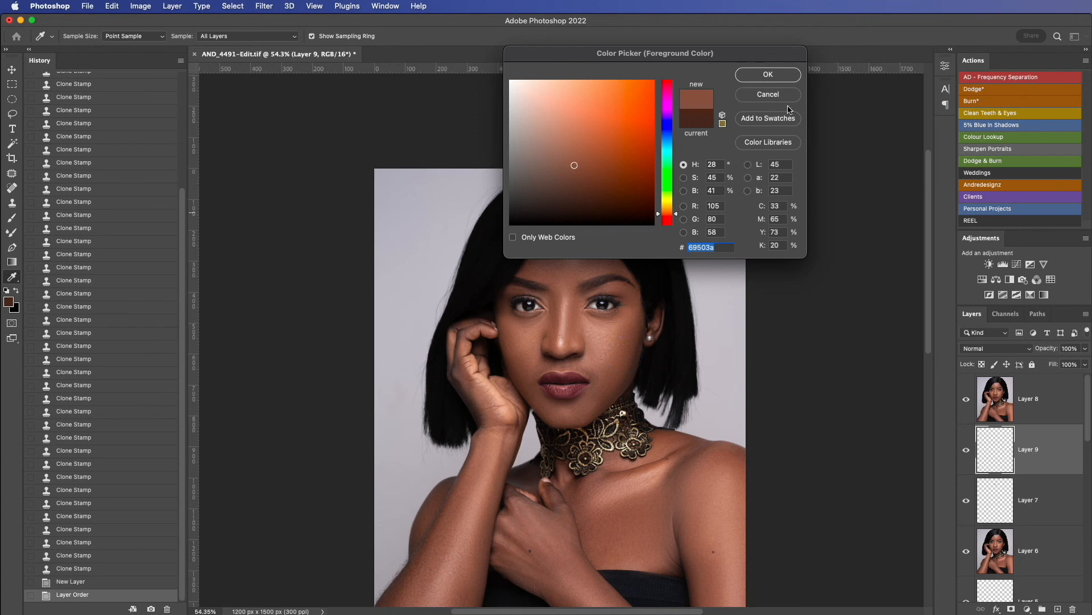
left_click(768, 75)
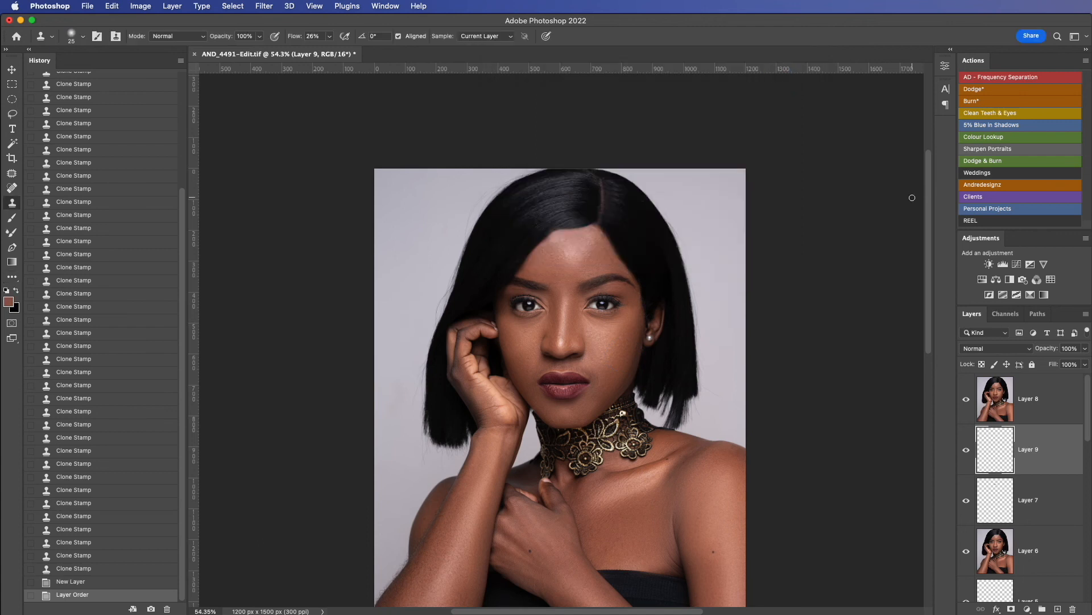
key("super+BackSpace")
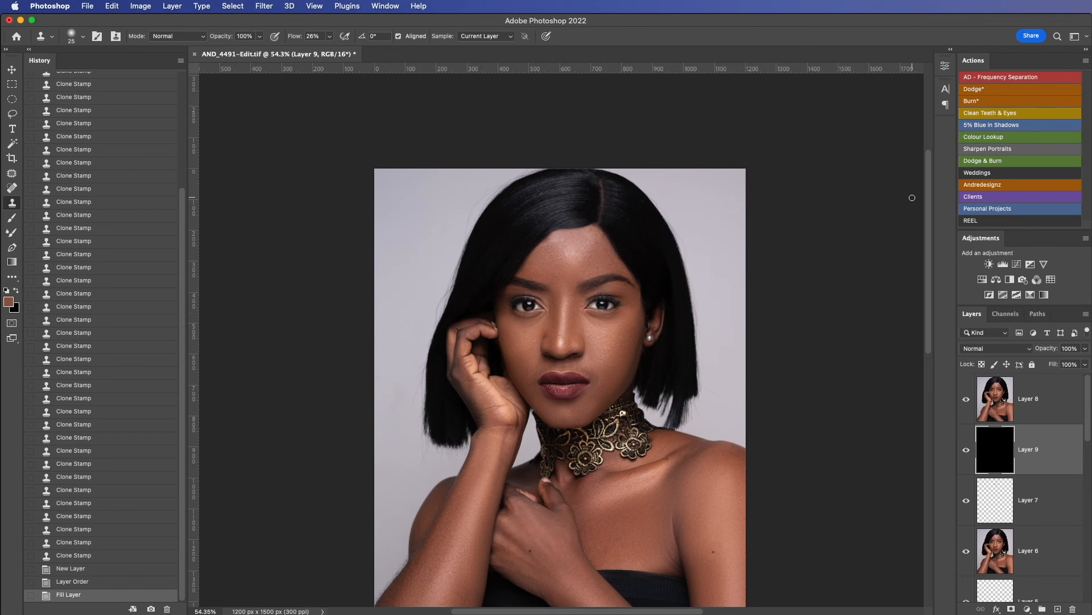
key("alt+BackSpace")
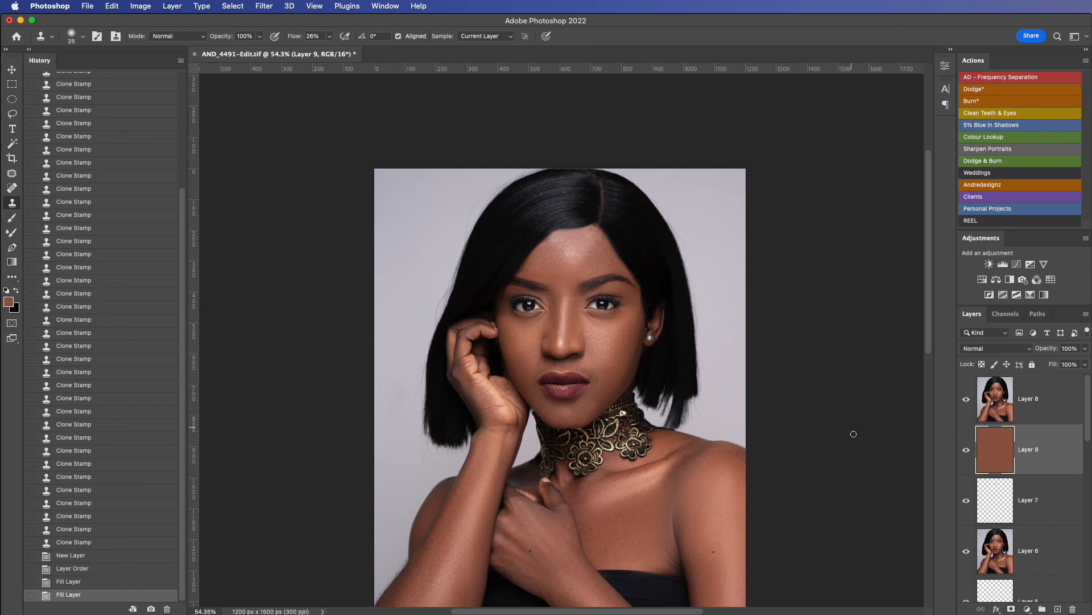
Step: Remove the background from Layer 8 with the Remove Background quick action
left_click(1051, 400)
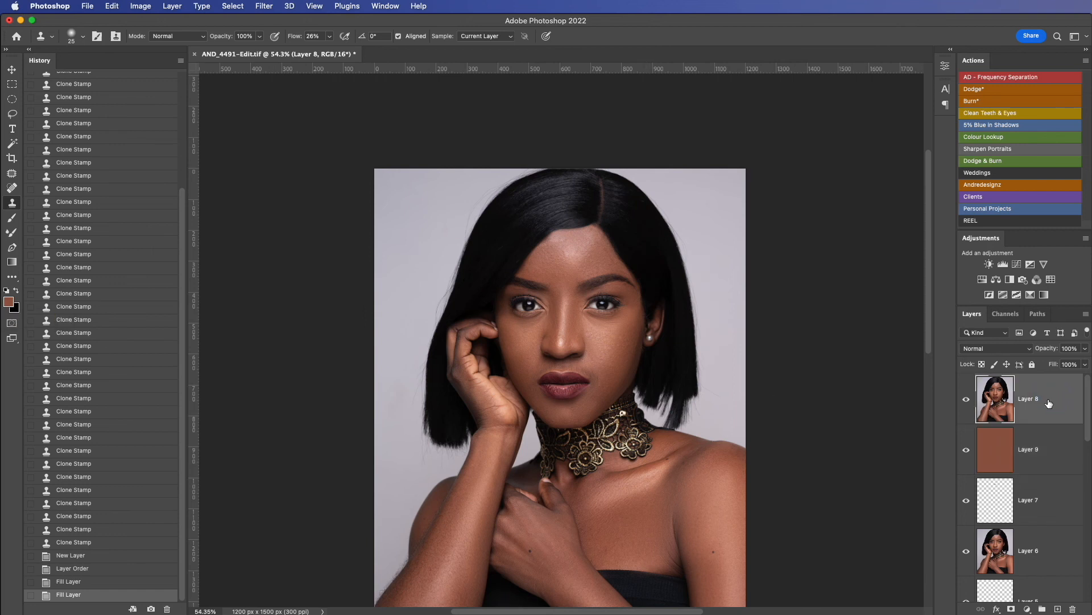
left_click(947, 67)
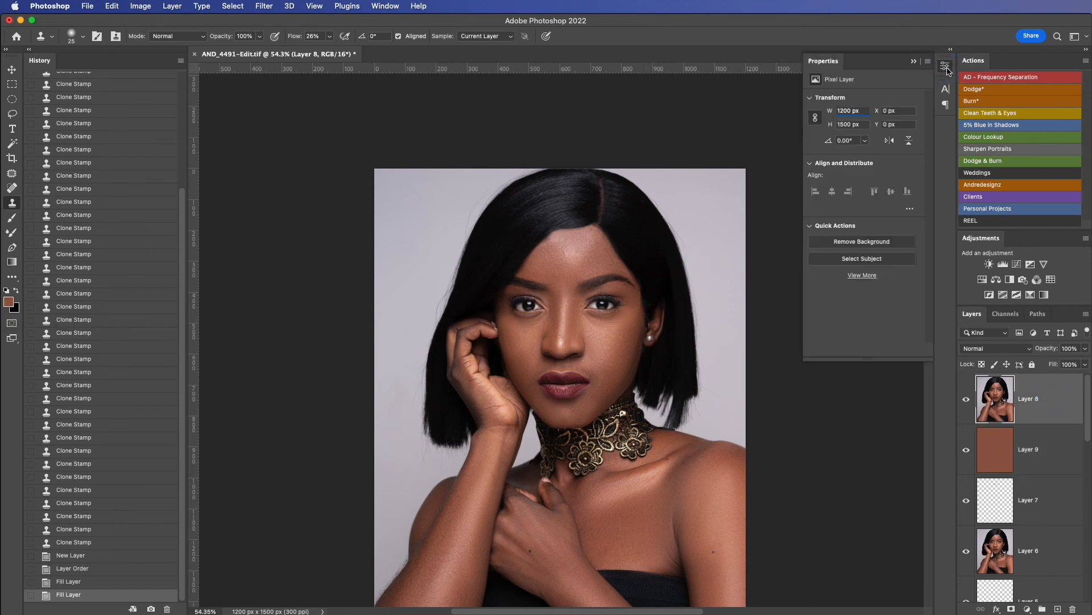
left_click(385, 5)
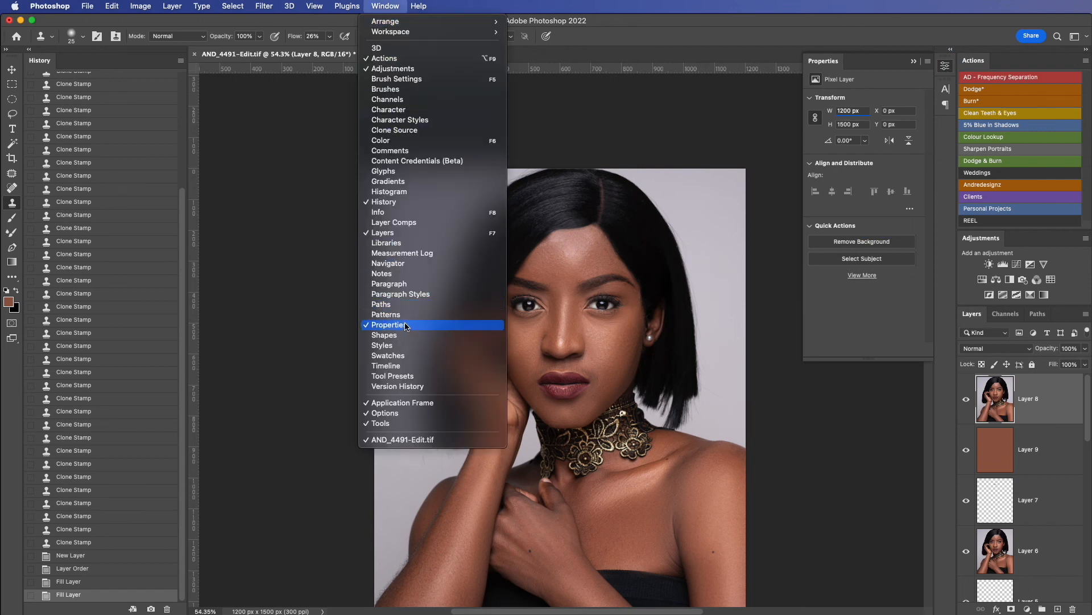
left_click(912, 289)
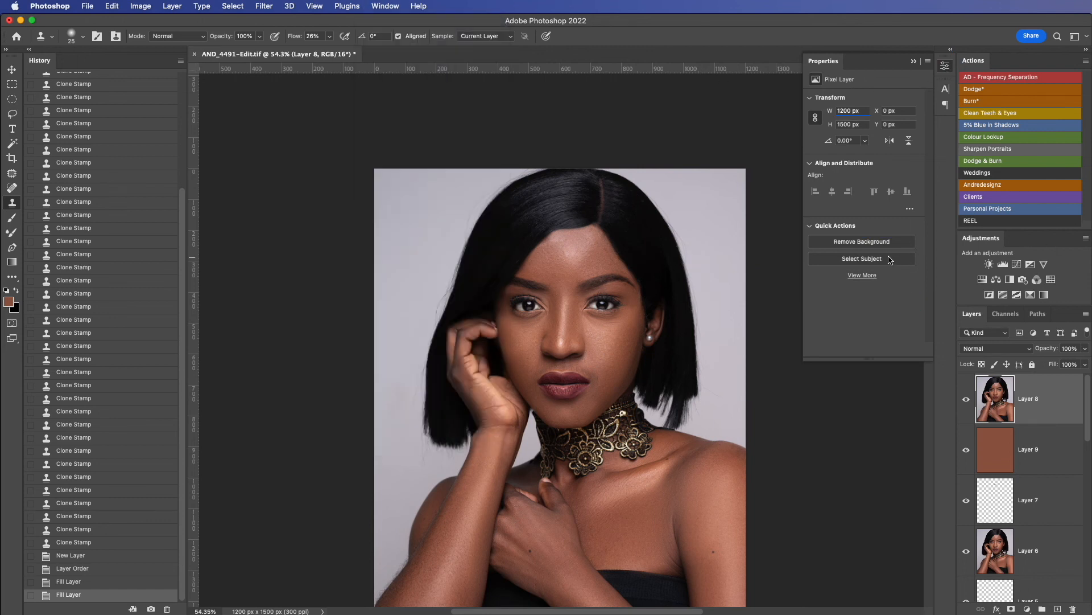
left_click(874, 243)
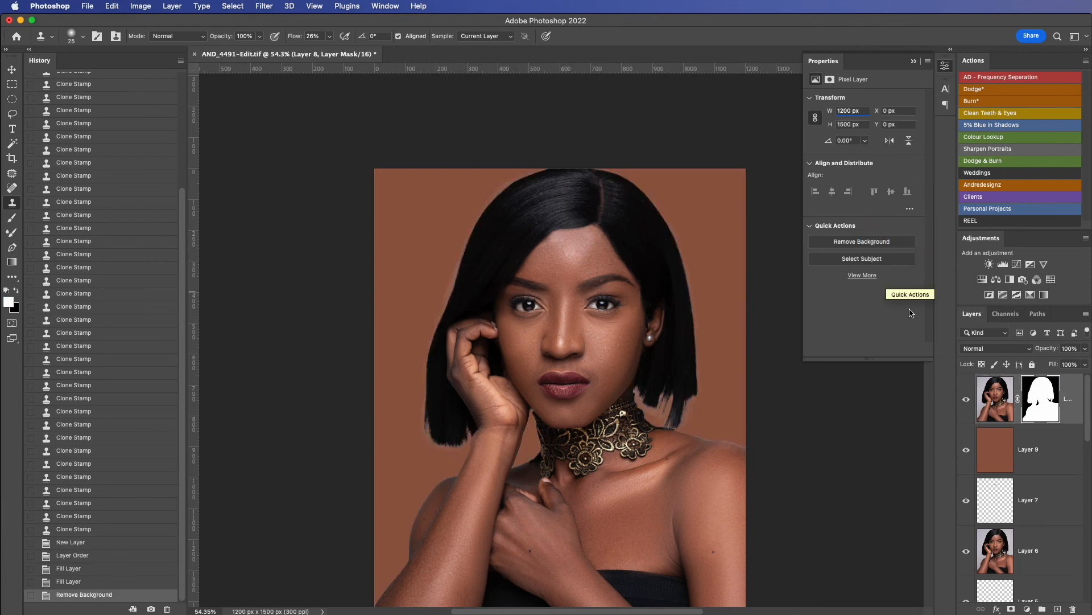
Step: Create a new layer directly above Layer 9 and set the foreground color to white ffffff
left_click(1052, 450)
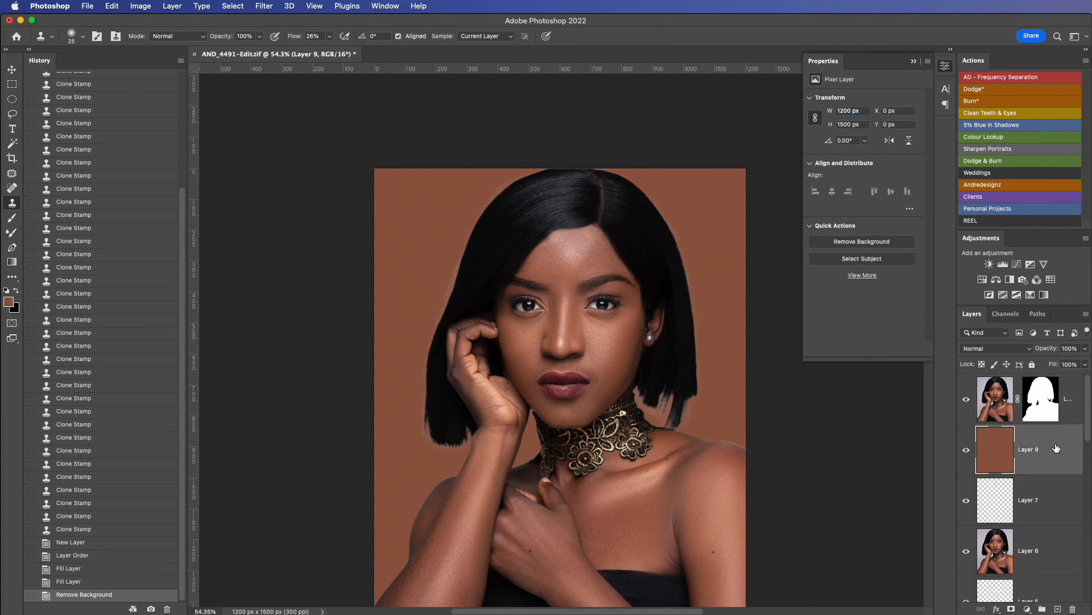
left_click(1059, 609)
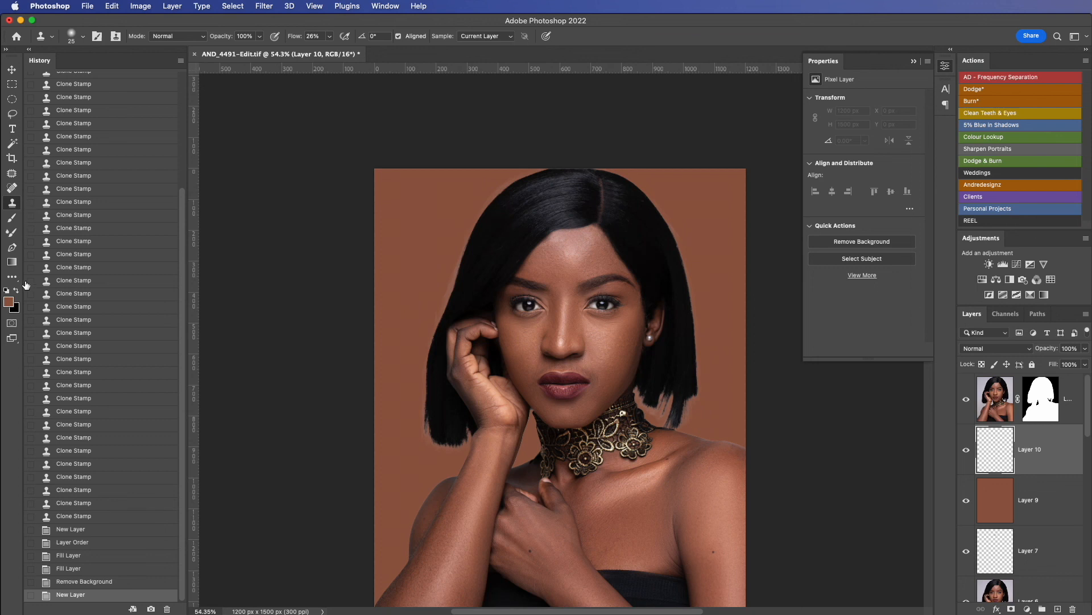
left_click(9, 303)
left_click(512, 82)
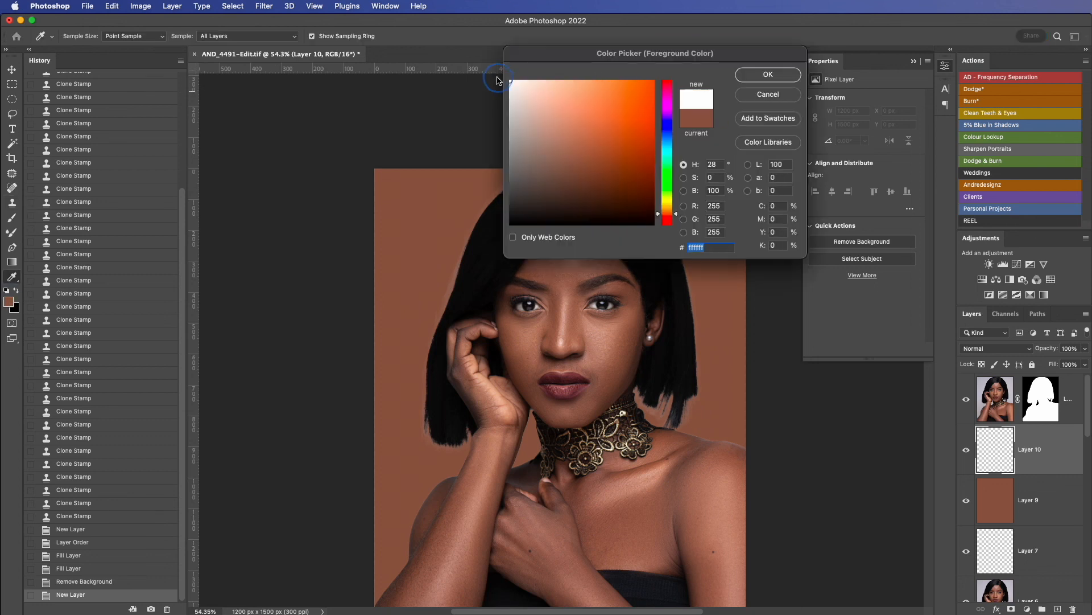
left_click(768, 75)
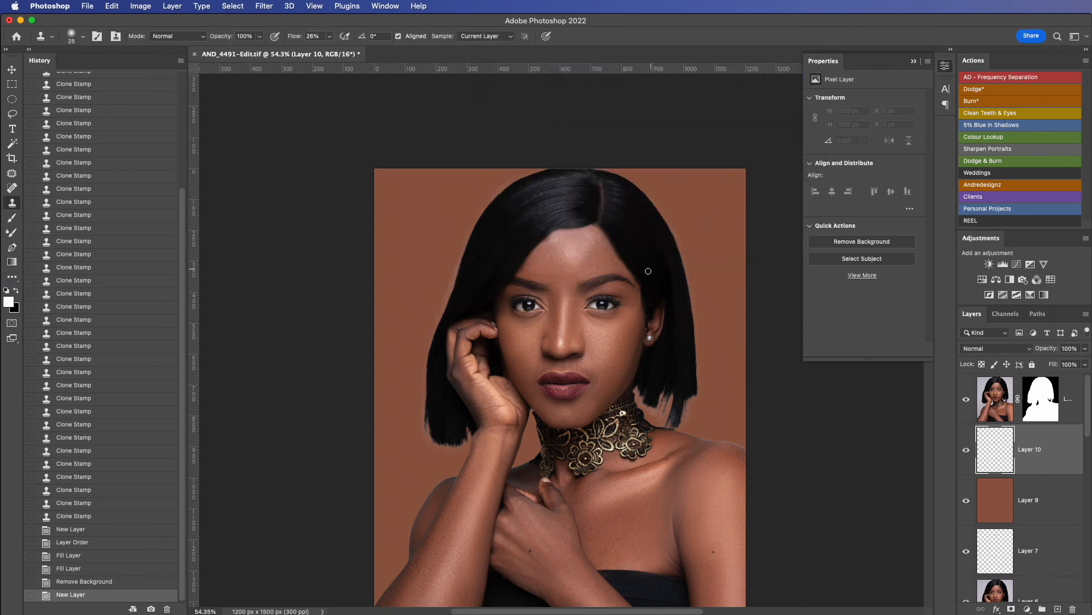
Step: Paint a soft white glow behind the subject on Layer 10 with repeated 1600 px brush dabs at 33% flow
key("bracketright")
key("bracketright")
key("bracketright")
key("bracketright")
key("bracketright")
key("bracketright")
key("bracketright")
key("bracketright")
key("bracketright")
key("bracketright")
key("bracketright")
key("bracketright")
key("bracketright")
key("bracketright")
key("bracketright")
key("bracketright")
key("bracketright")
key("bracketright")
key("bracketright")
key("bracketright")
key("bracketright")
left_click(16, 221)
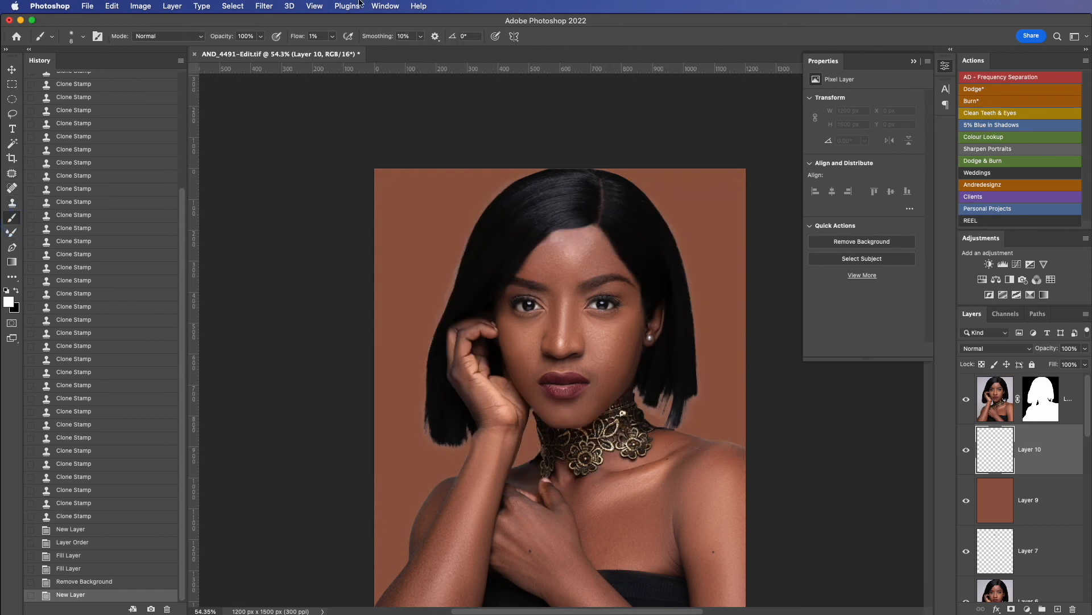
left_click(332, 36)
left_click_drag(332, 51, 350, 60)
key("]")
key("]")
key("]")
key("]")
key("]")
key("]")
key("]")
key("]")
key("]")
key("]")
key("]")
key("]")
key("]")
key("]")
key("]")
key("]")
key("]")
key("]")
key("]")
key("]")
key("]")
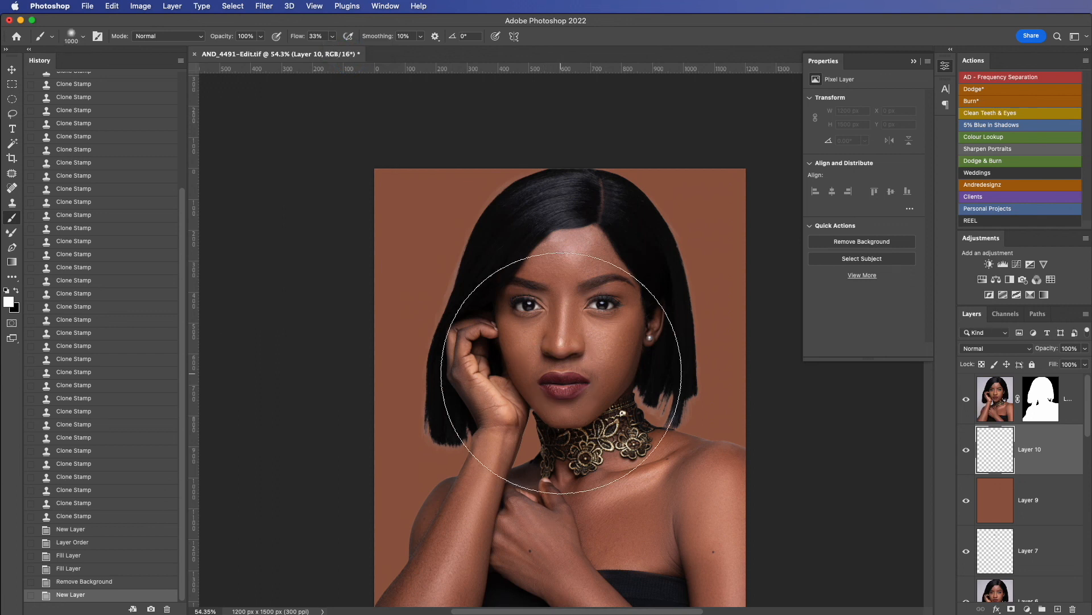
left_click(568, 353)
left_click(568, 353)
left_click(568, 353)
left_click(568, 353)
left_click(568, 353)
left_click(568, 353)
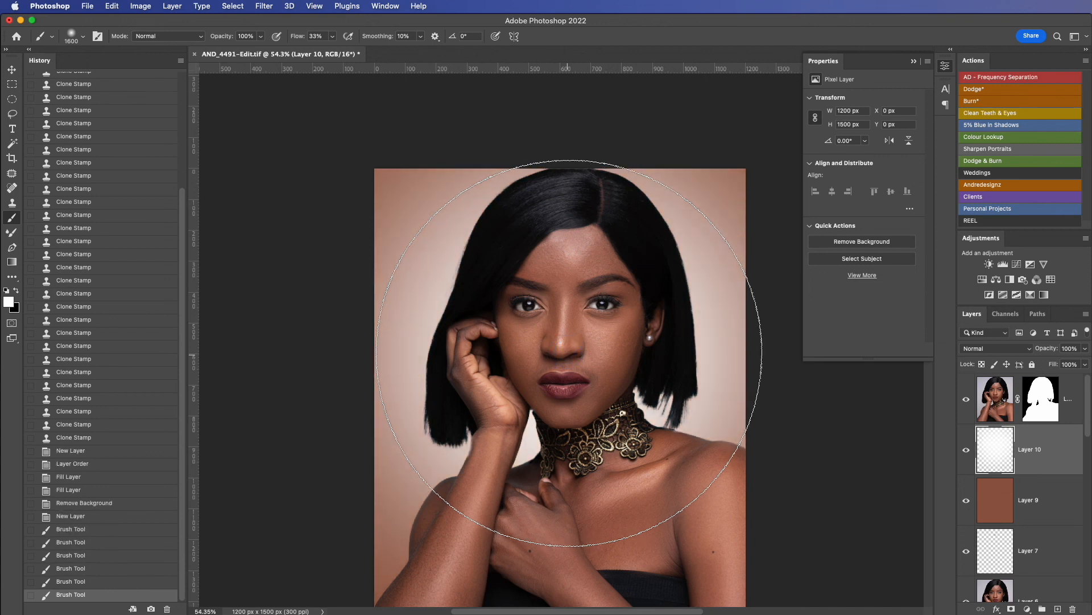
left_click(569, 354)
scroll(595, 425, "down", 5)
scroll(596, 425, "up", 5)
scroll(596, 425, "down", 3)
scroll(595, 425, "up", 3)
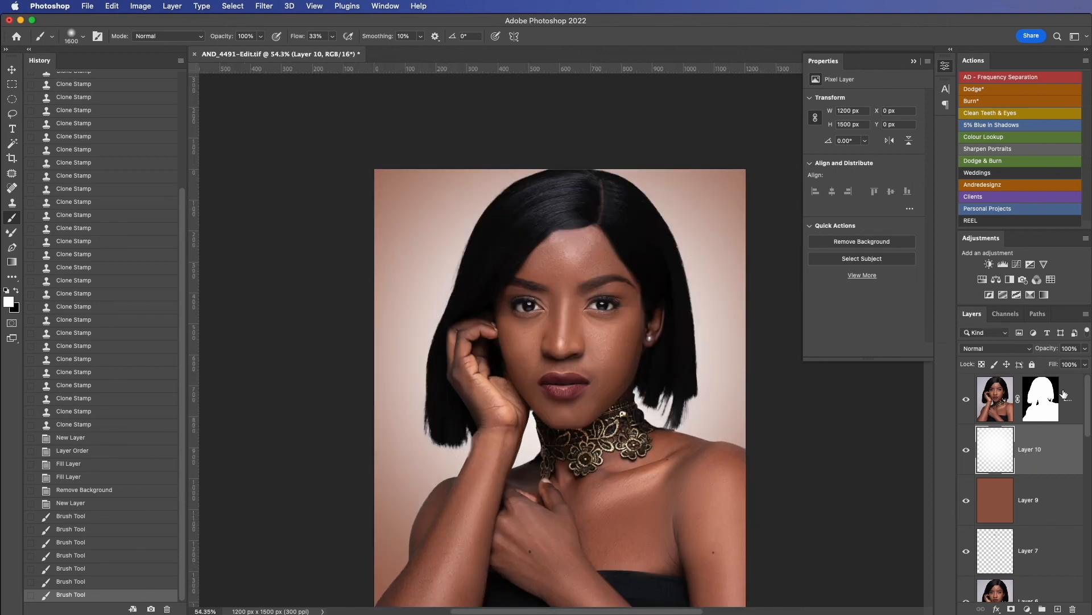
Step: Collapse the layer properties and stamp all visible layers into a new layer above Layer 8
left_click(913, 62)
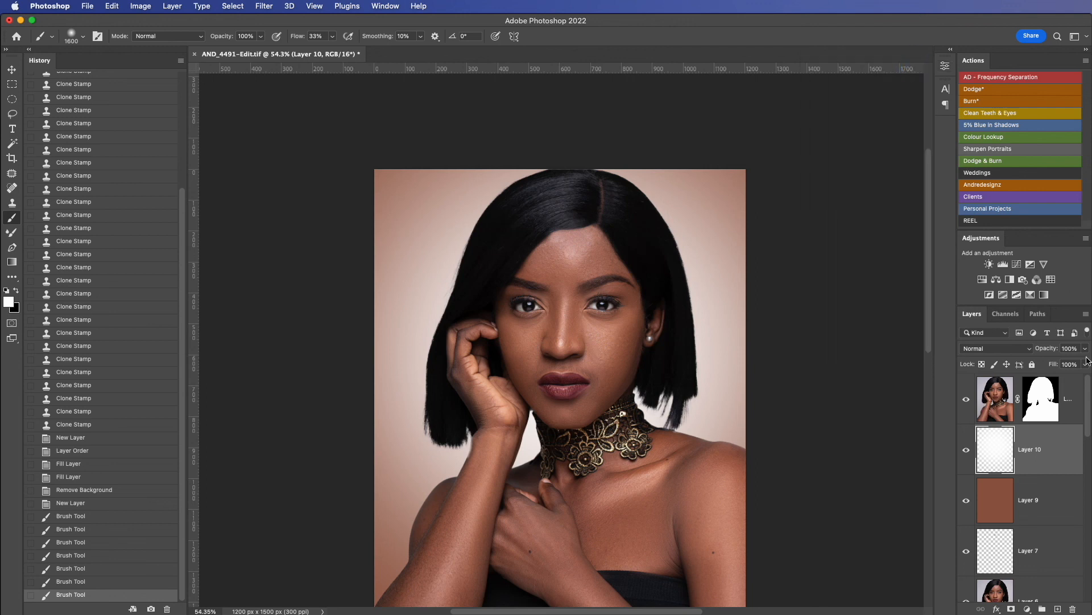
left_click(1080, 388)
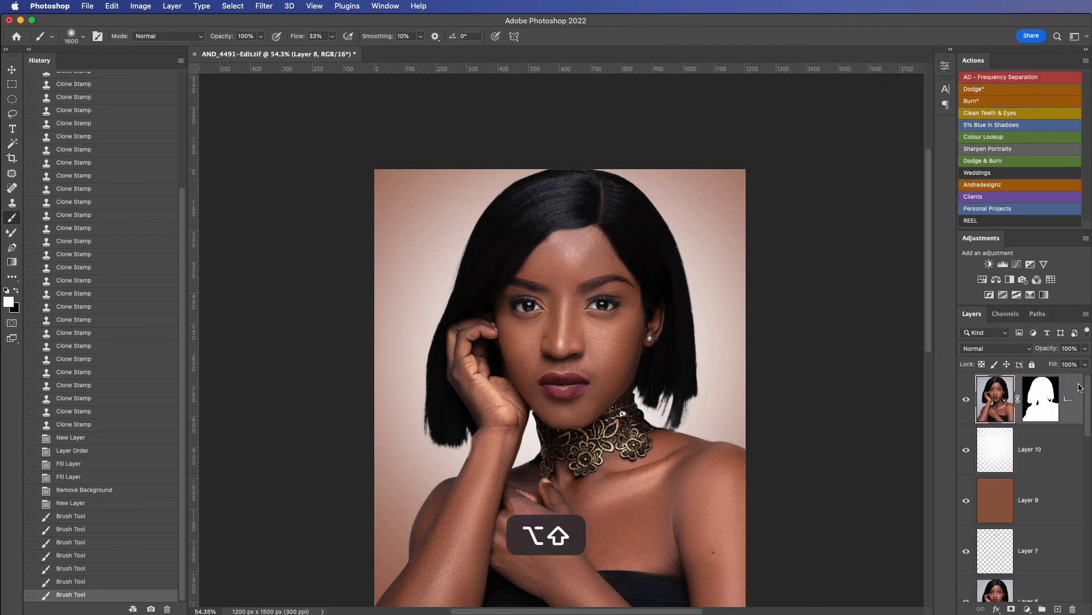
key("super+alt+shift+e")
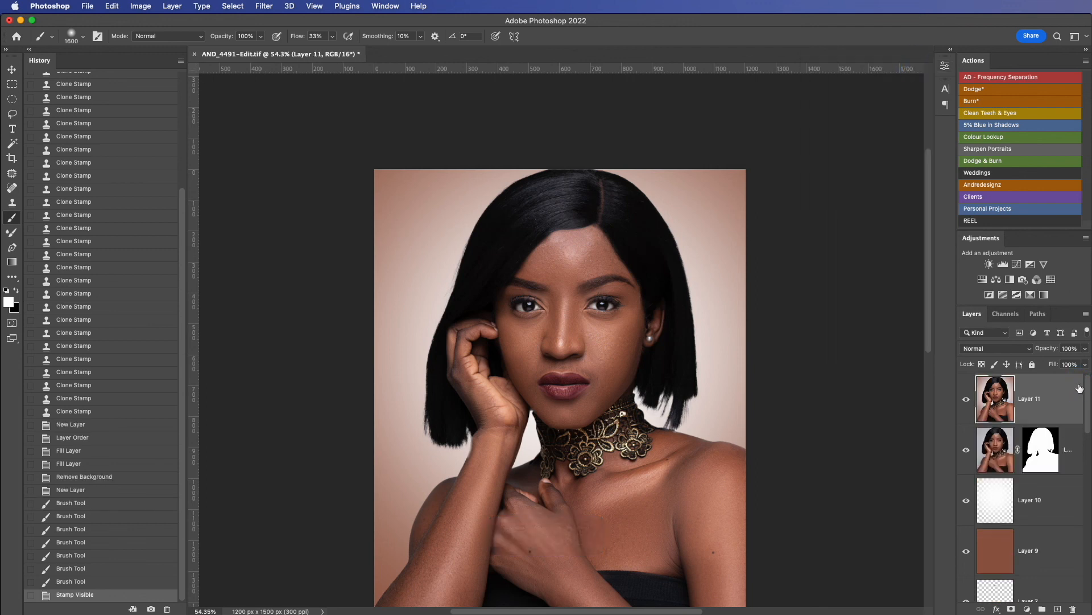
Step: Apply the Camera Raw user preset Warn Touch to Layer 11 at an amount of 41, comparing before and after
left_click(263, 7)
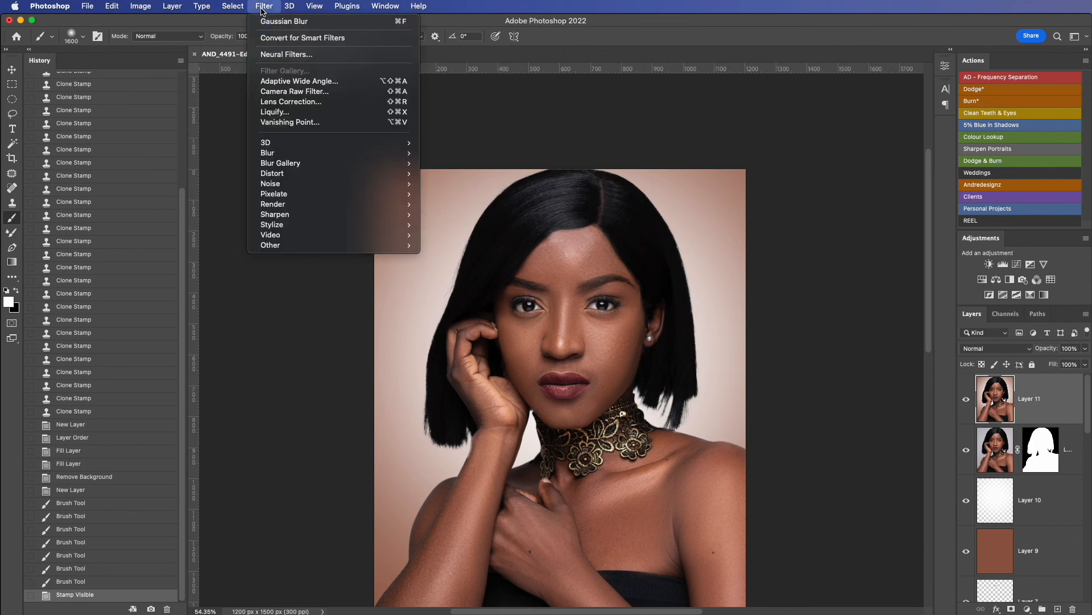
left_click(295, 92)
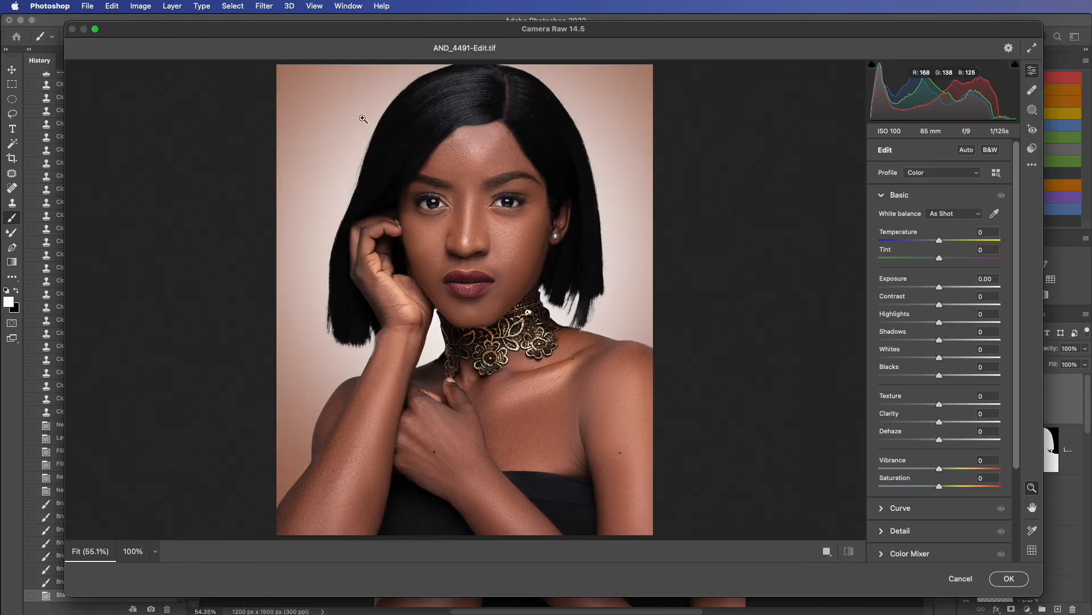
left_click(1032, 149)
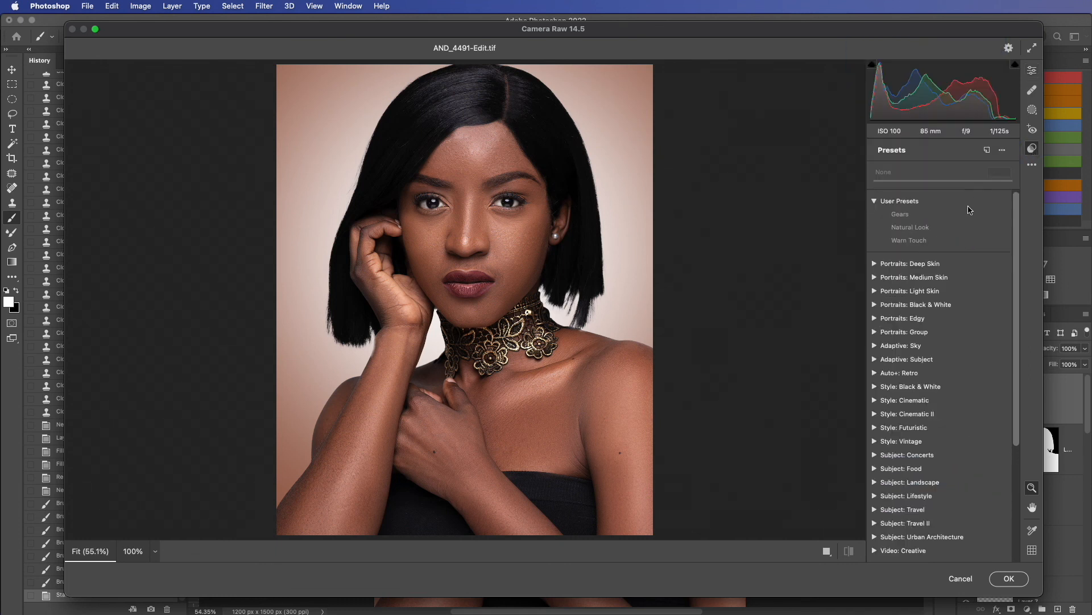
left_click(923, 241)
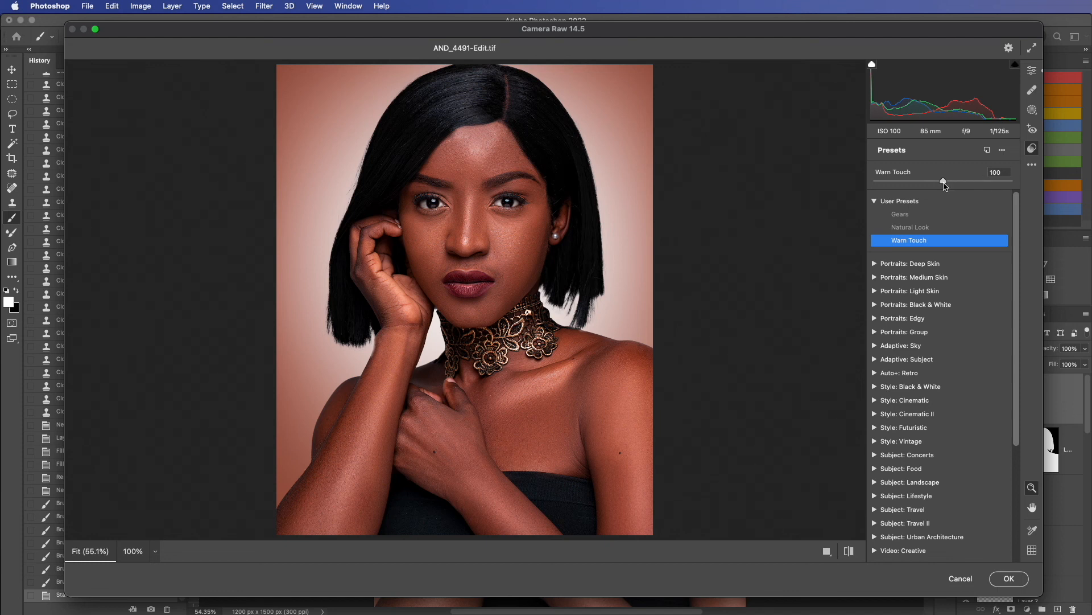
left_click_drag(943, 181, 906, 186)
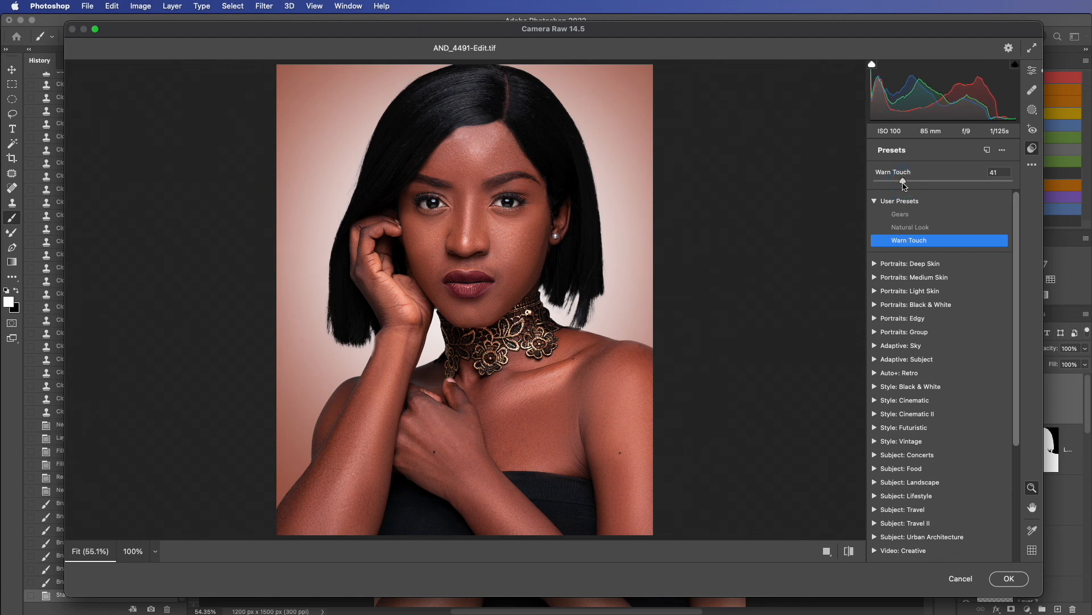
left_click(828, 550)
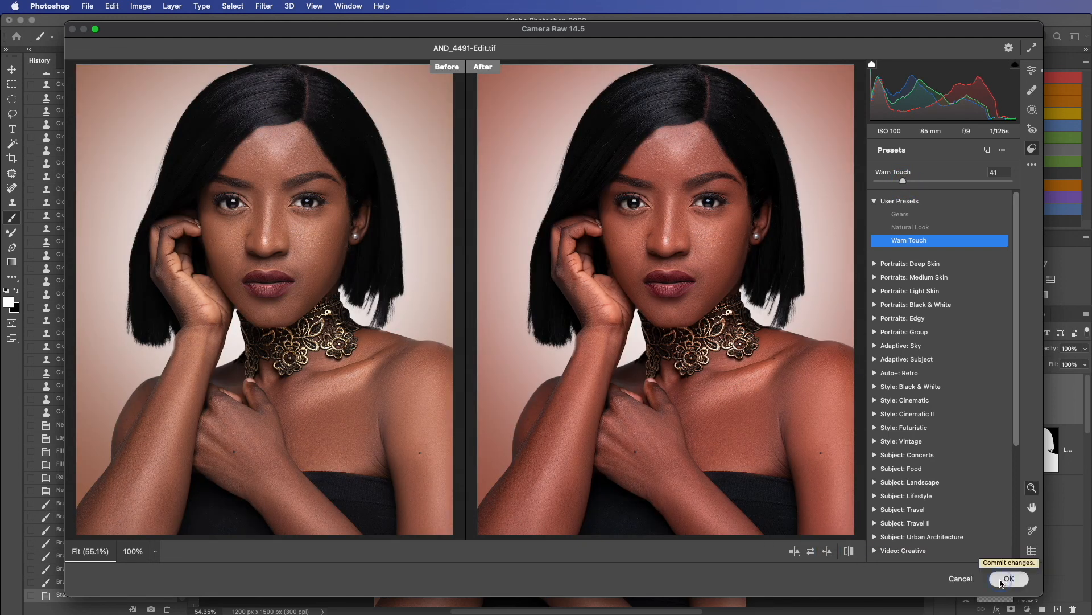
left_click(1005, 579)
Step: Patch the small blemishes above the eyebrows and in the middle of the forehead with nearby clean skin
scroll(576, 280, "up", 5)
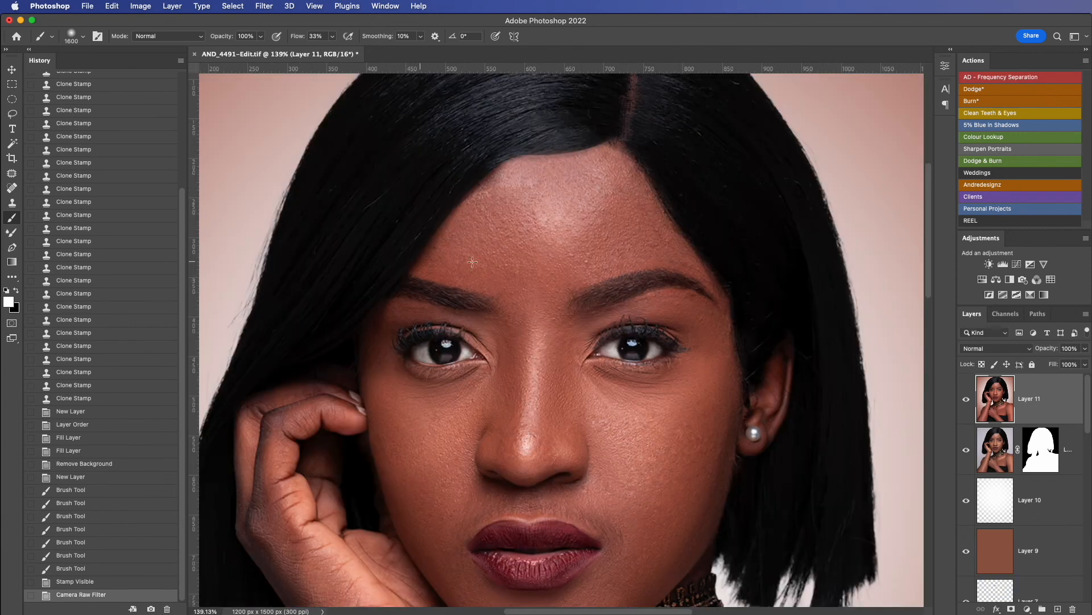
key("j")
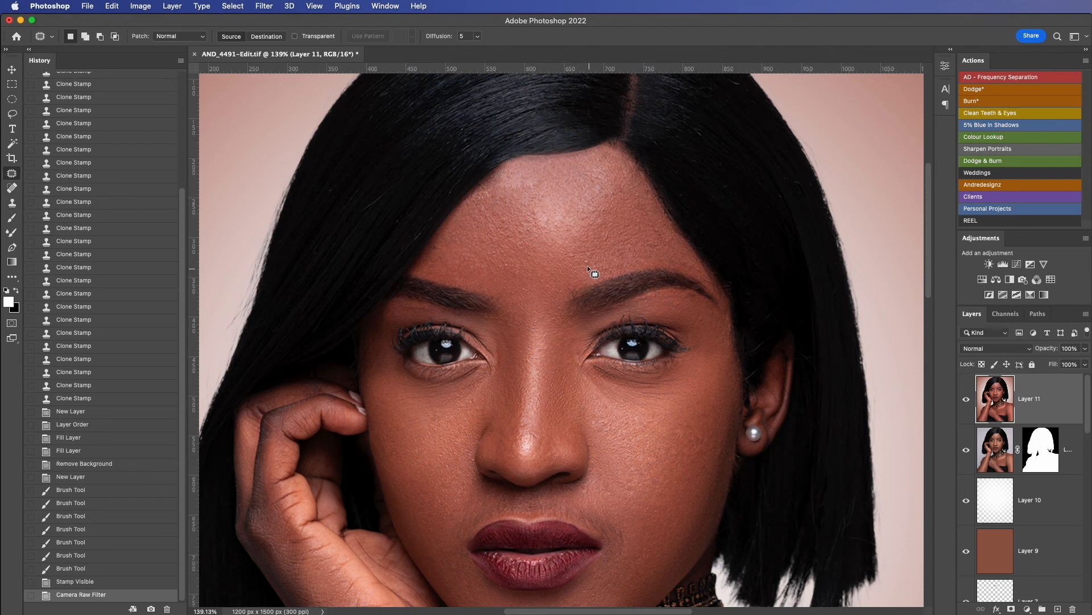
left_click_drag(586, 258, 599, 267)
left_click(601, 264)
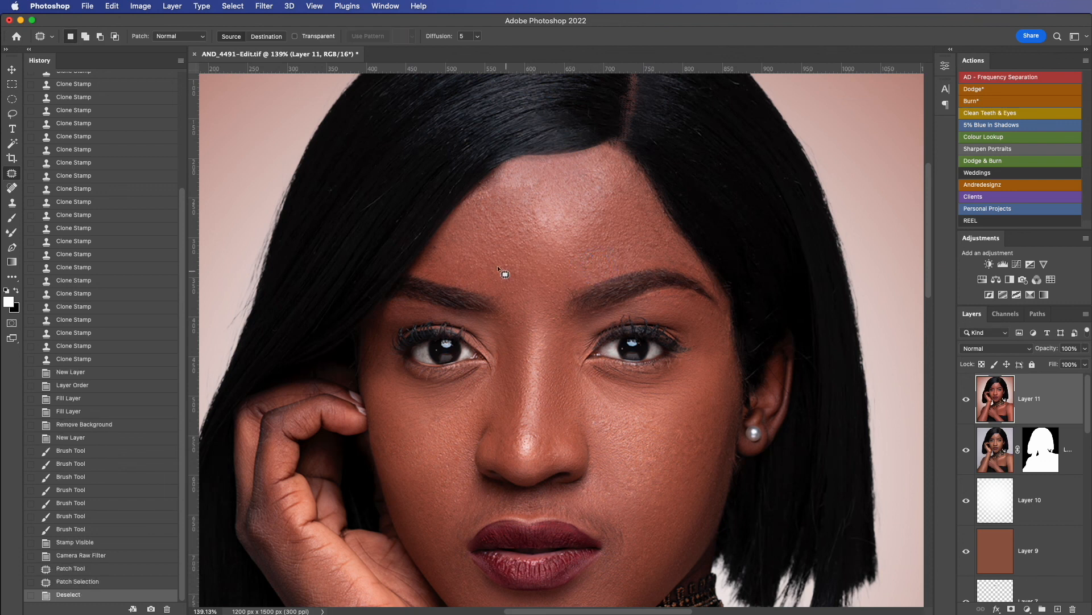
mouse_move(548, 211)
left_mouse_down()
mouse_move(552, 221)
mouse_move(541, 217)
left_mouse_up()
left_click_drag(541, 221, 563, 233)
left_click(574, 231)
left_click(572, 237)
left_click(568, 230)
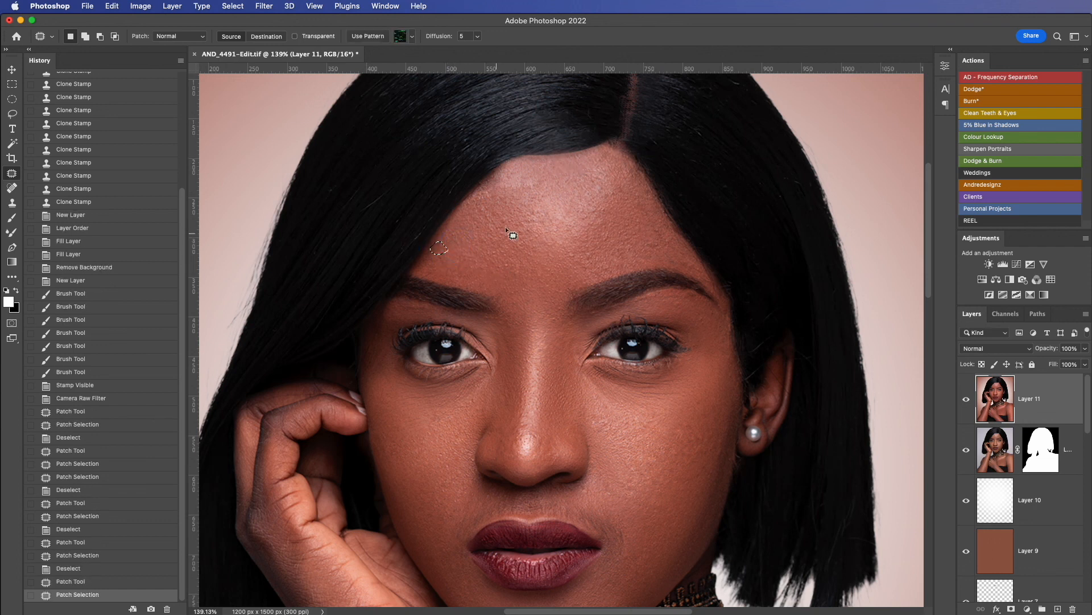
Step: Patch the uneven skin spots on the upper forehead and along the hairline at its left side
left_click_drag(532, 185, 541, 189)
left_click(541, 189)
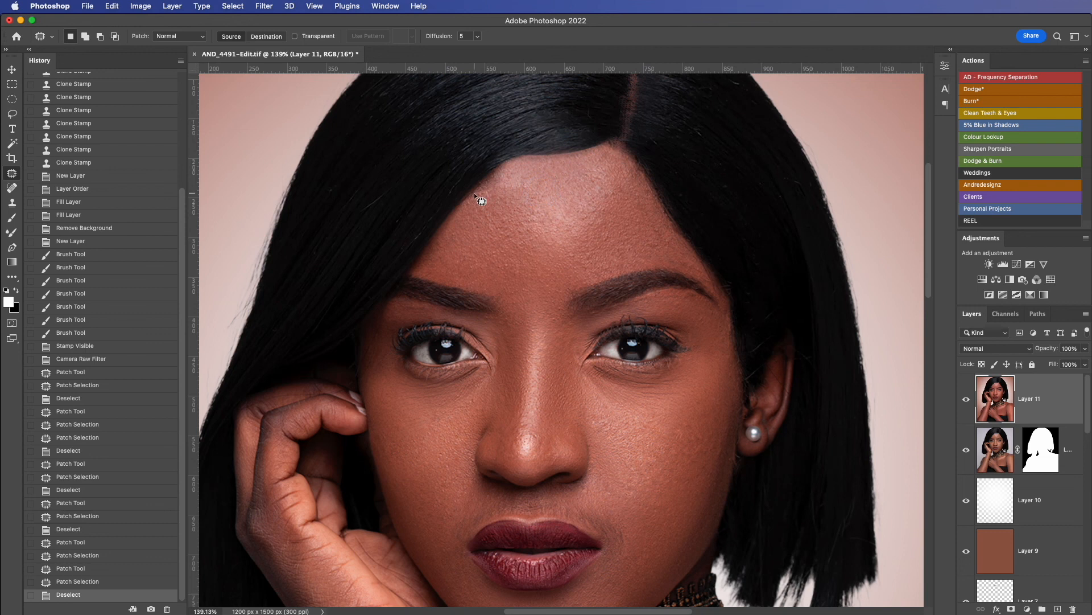
left_click_drag(469, 210, 472, 200)
left_click_drag(471, 204, 483, 217)
left_click(490, 233)
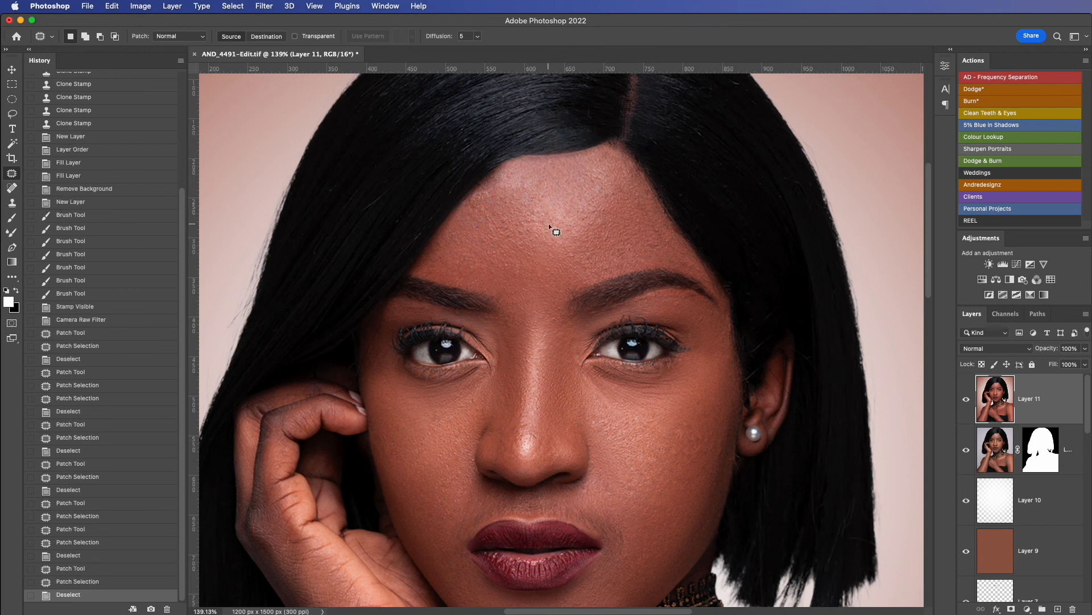
Step: Patch the small blemishes on the lower nose bridge just above the nose tip
scroll(570, 230, "down", 5)
scroll(576, 237, "down", 2)
scroll(576, 237, "up", 2)
scroll(576, 237, "up", 1)
scroll(576, 237, "down", 1)
scroll(576, 238, "up", 5)
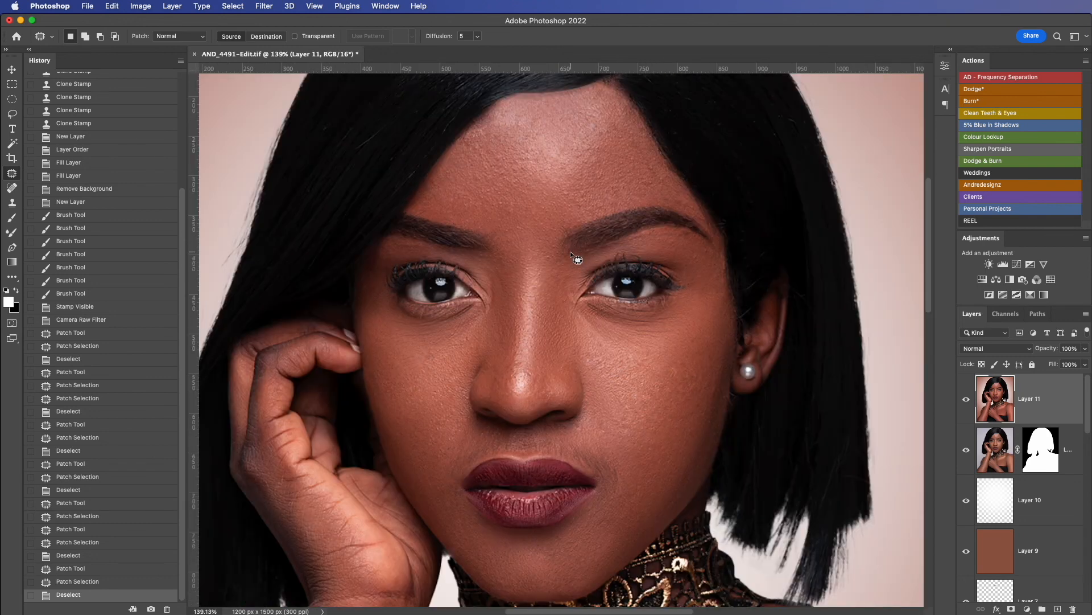
mouse_move(525, 373)
left_mouse_down()
mouse_move(538, 363)
mouse_move(515, 376)
mouse_move(523, 364)
left_mouse_up()
left_click(539, 363)
left_click(518, 364)
left_click_drag(525, 364, 526, 355)
left_click(524, 365)
Step: Patch the remaining spots on the cheek between the nose and the raised hand
left_click_drag(422, 371, 431, 377)
left_click_drag(468, 344, 469, 345)
left_click_drag(470, 346, 466, 358)
left_click(464, 357)
scroll(463, 357, "down", 10)
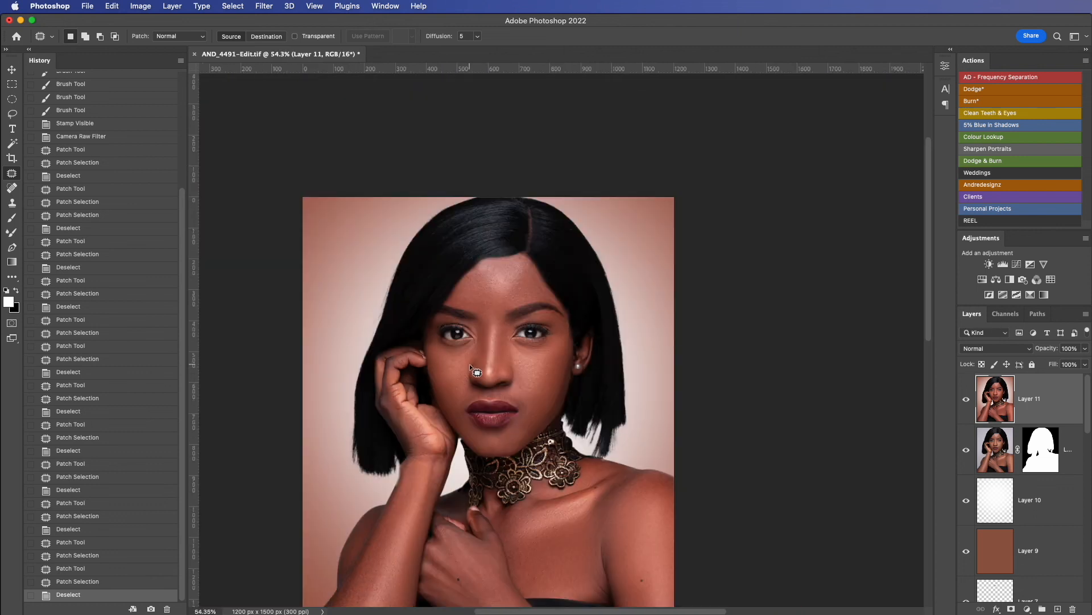
scroll(470, 367, "up", 3)
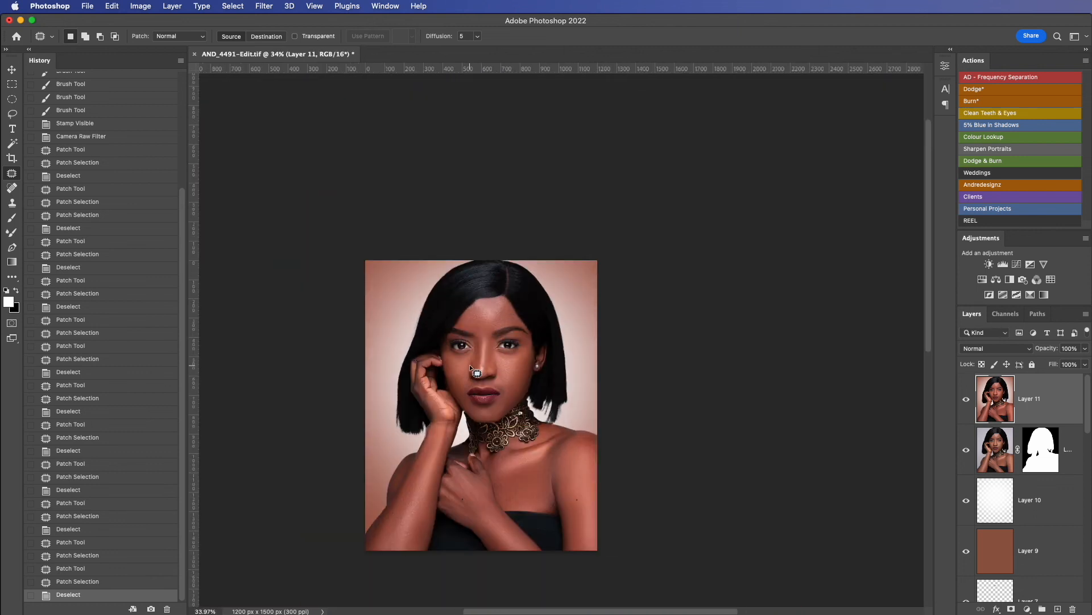